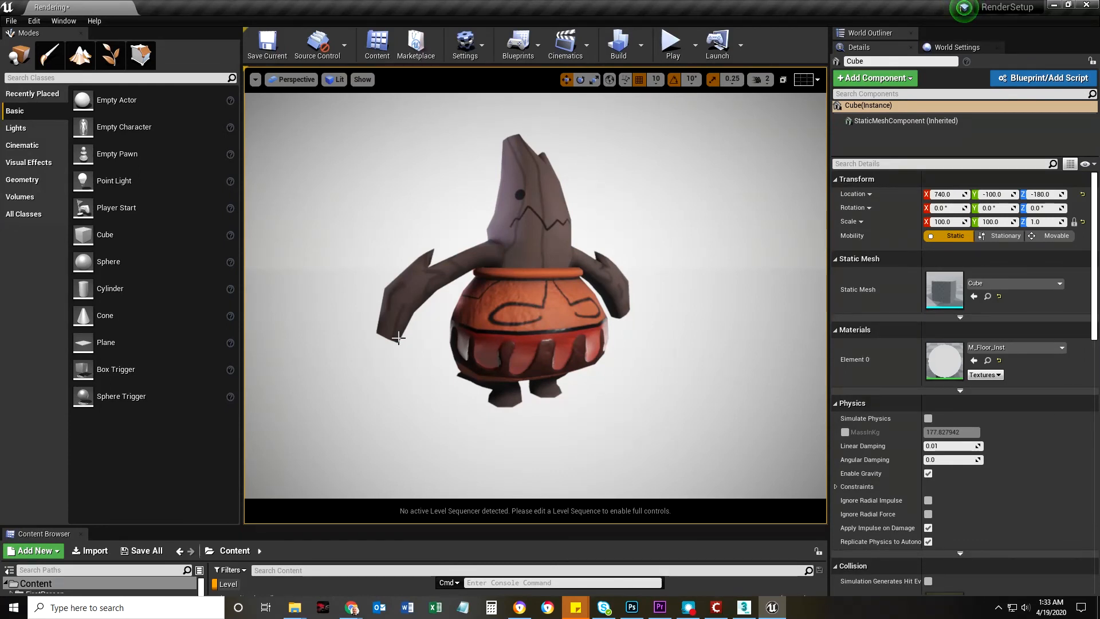
Enlarge the Content Browser and look through the project folders, ending in the Pueble folder under Geometry
left_click_drag(779, 525, 805, 329)
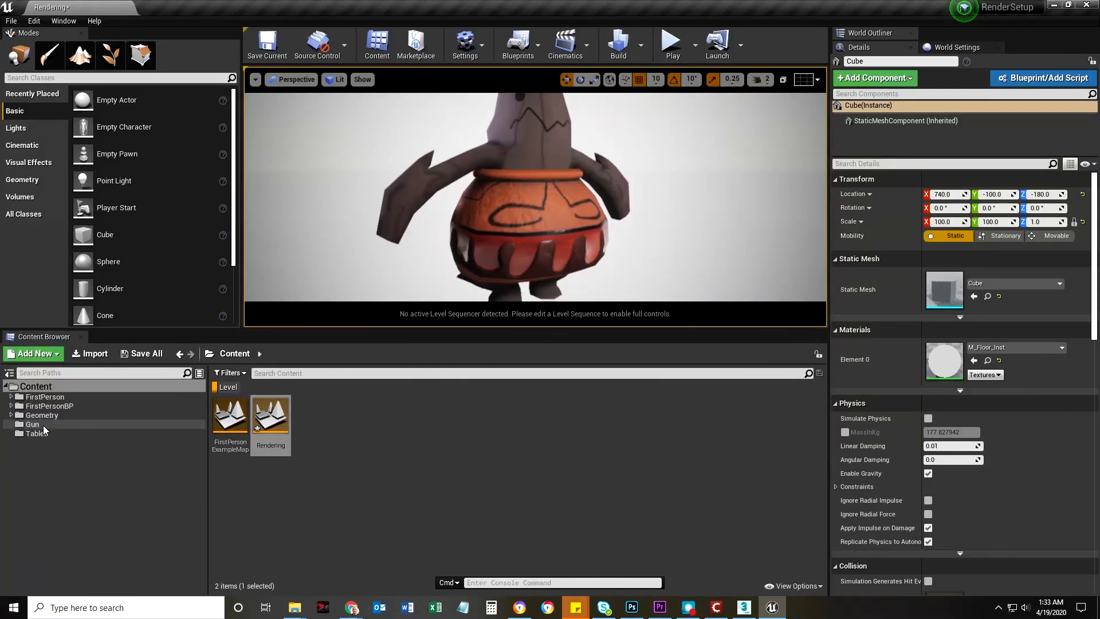
left_click(217, 388)
left_click(34, 433)
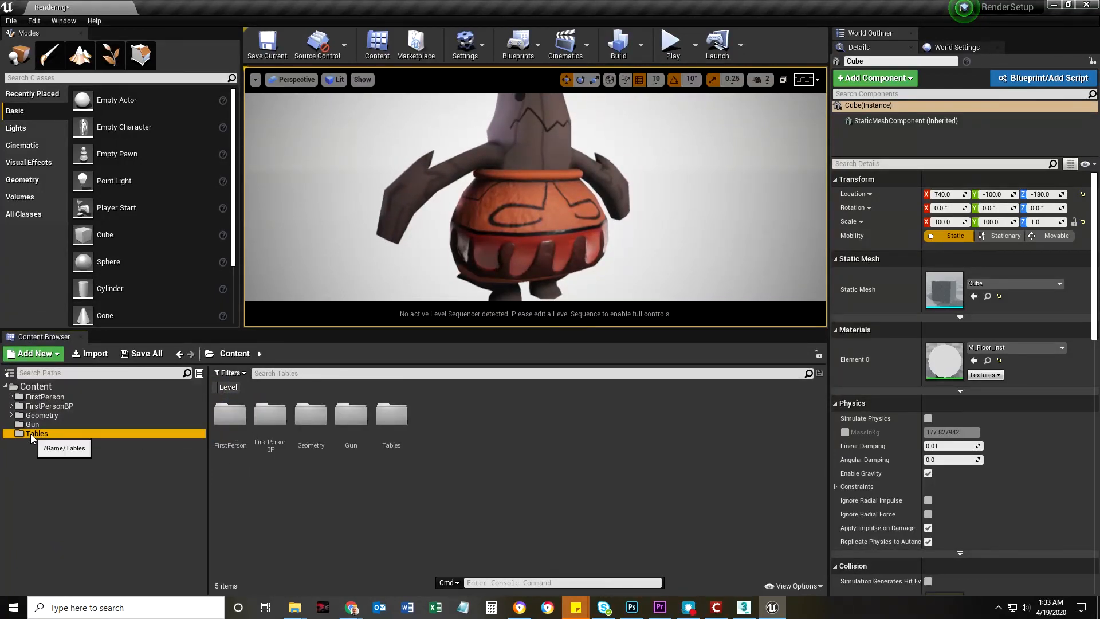
left_click(32, 424)
left_click(35, 415)
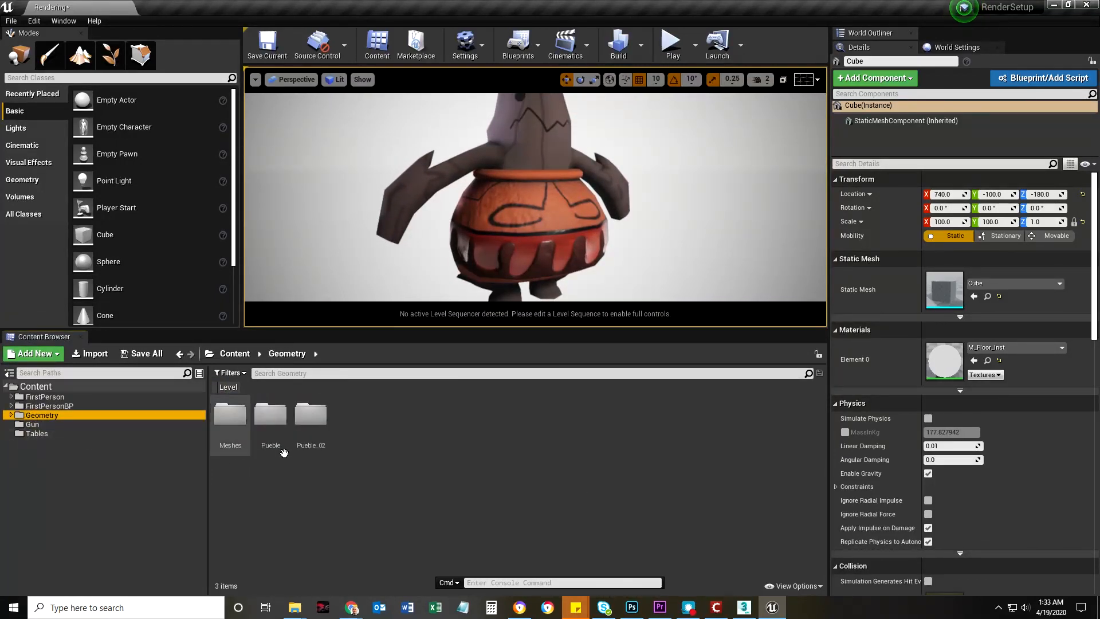
left_click(274, 424)
double_click(276, 424)
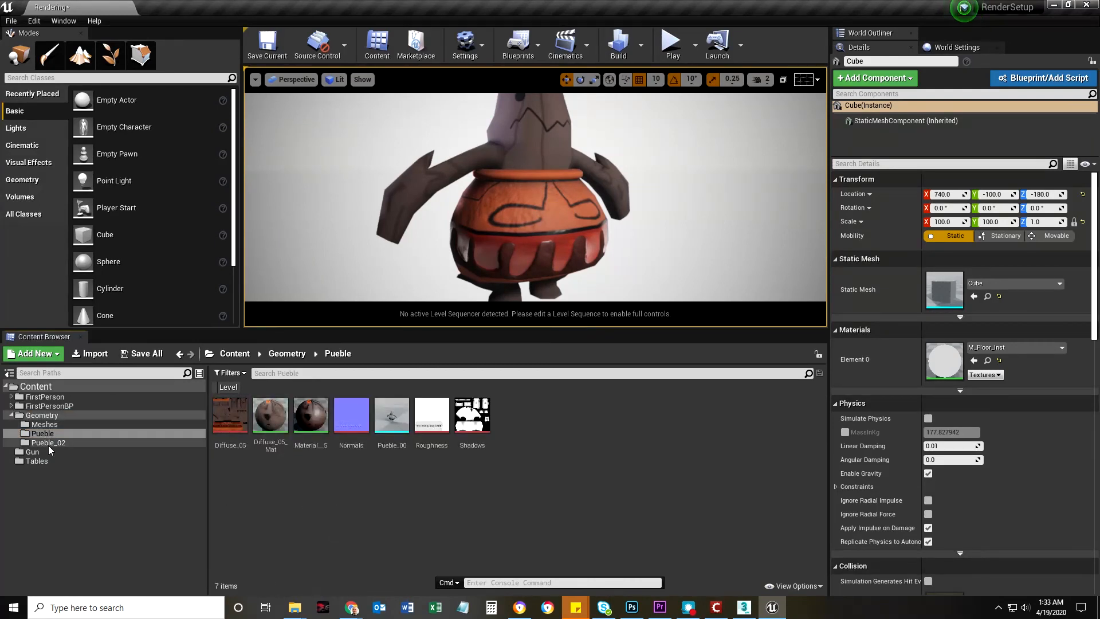
left_click(46, 441)
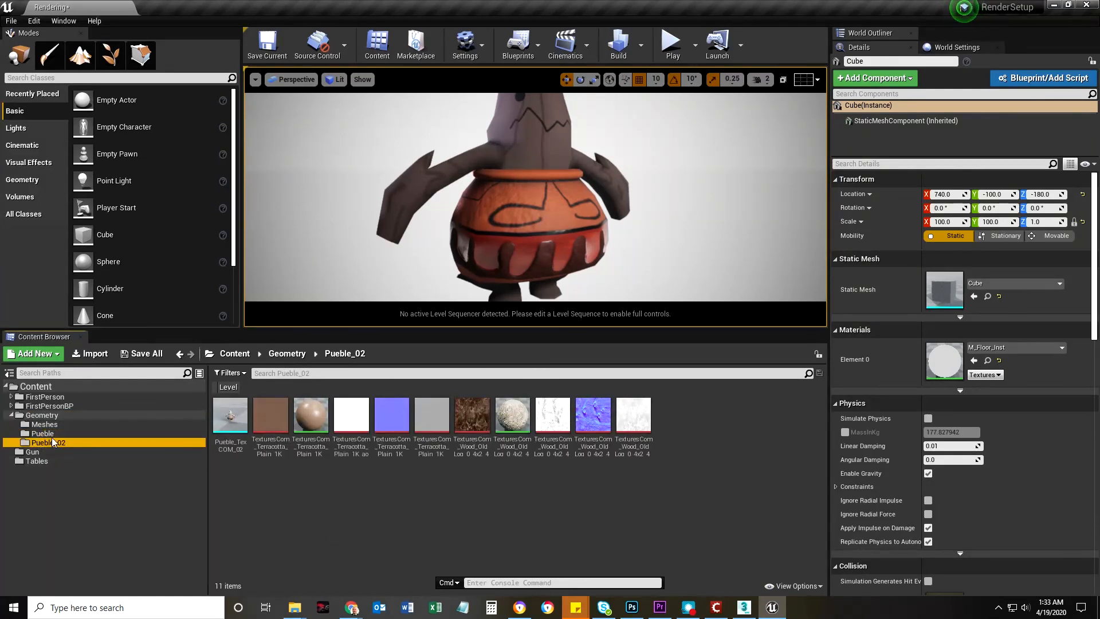
key("Up")
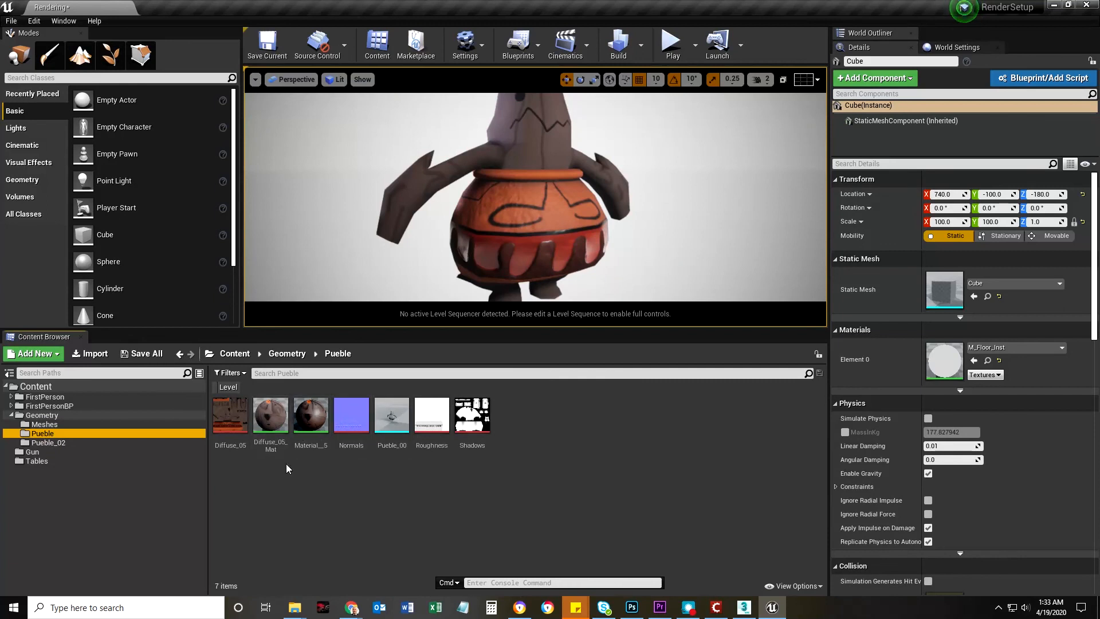
Examine the character's Shadows, Roughness, Normals and Diffuse_05 textures, then view the whole character from farther back
left_click(472, 415)
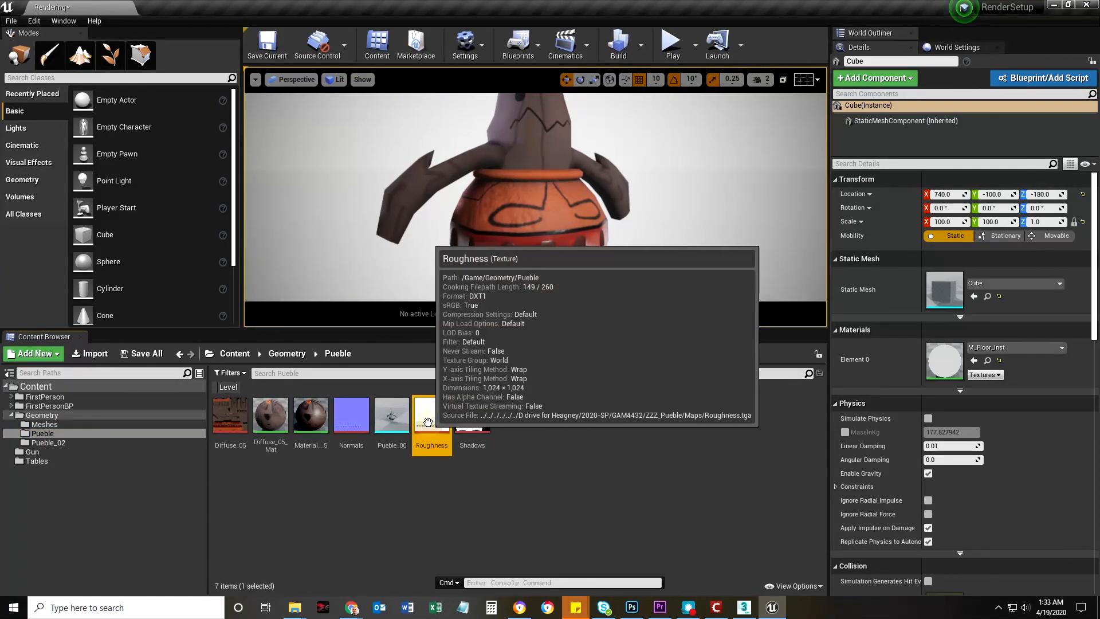
left_click(348, 417)
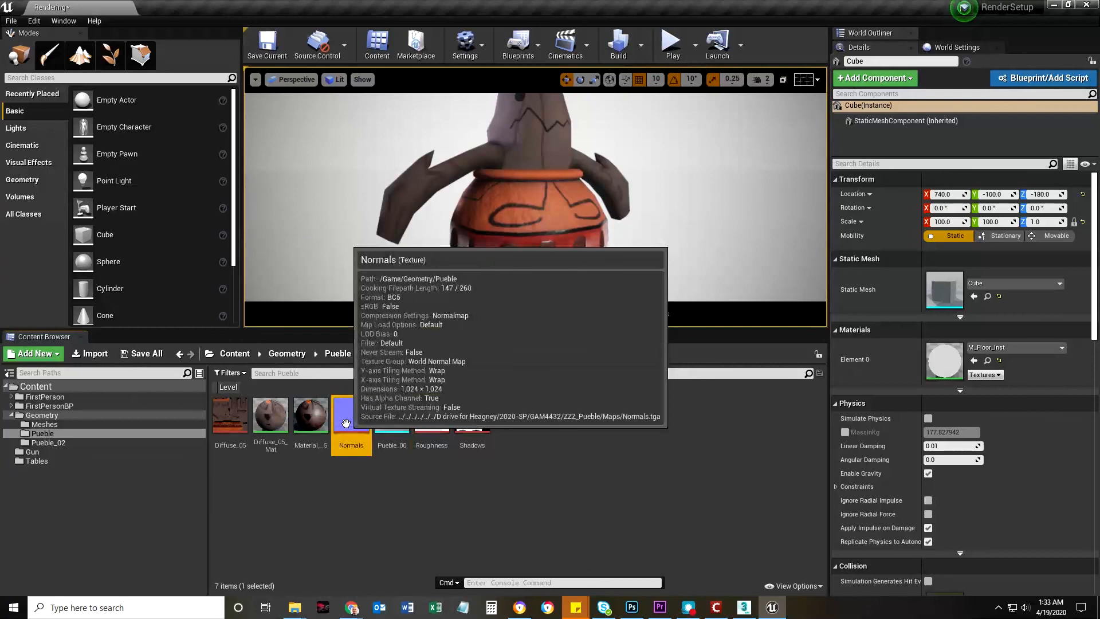
double_click(230, 415)
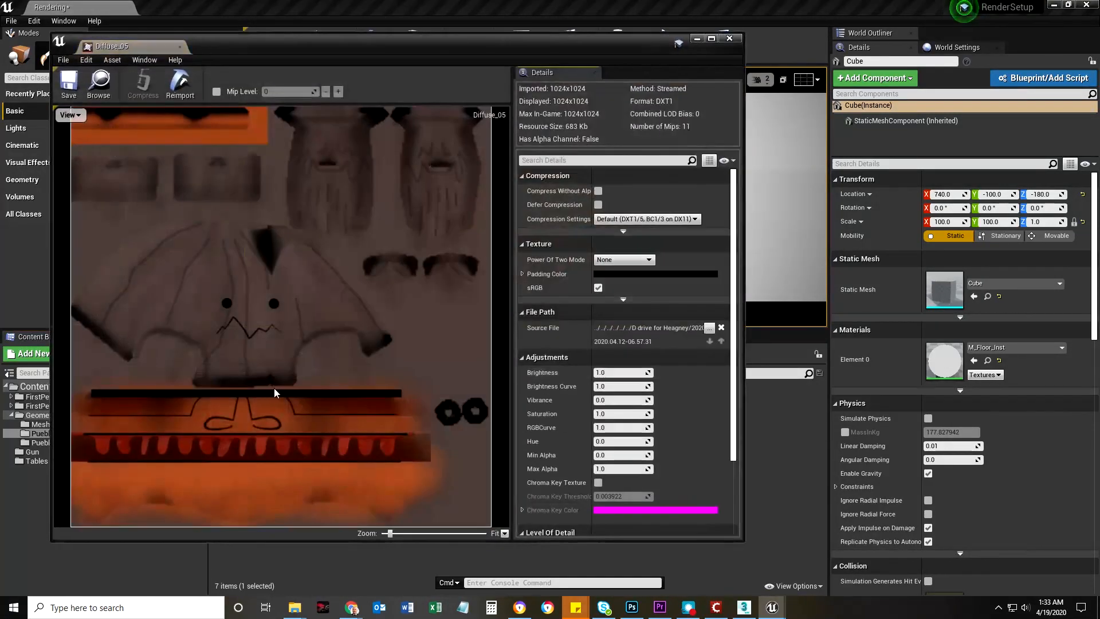
left_click(730, 39)
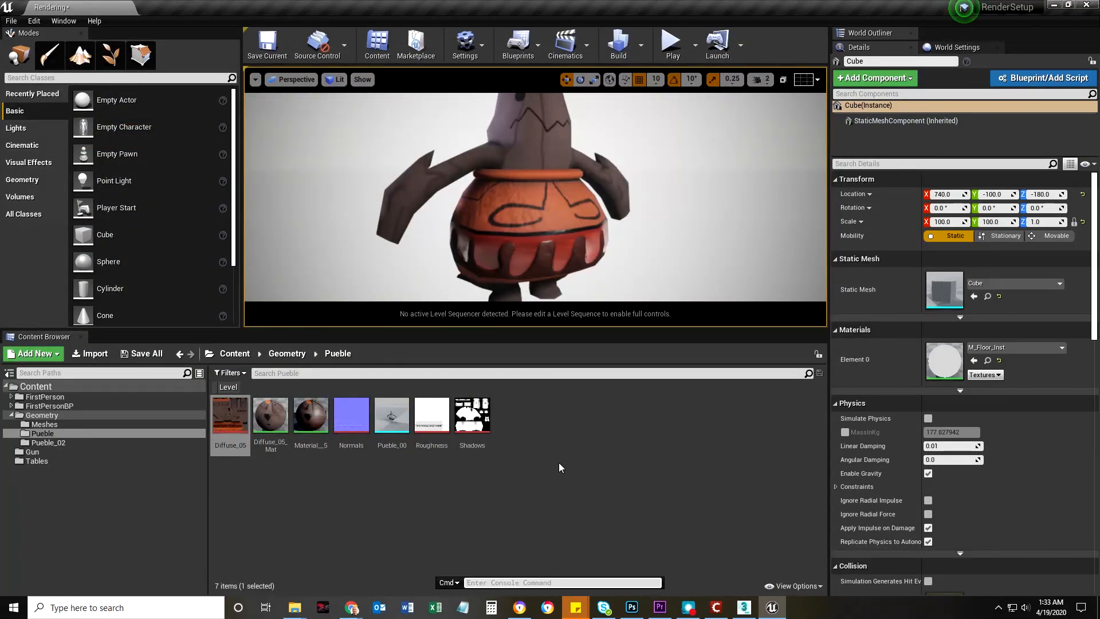
right_click_drag(608, 257, 603, 230)
key("s")
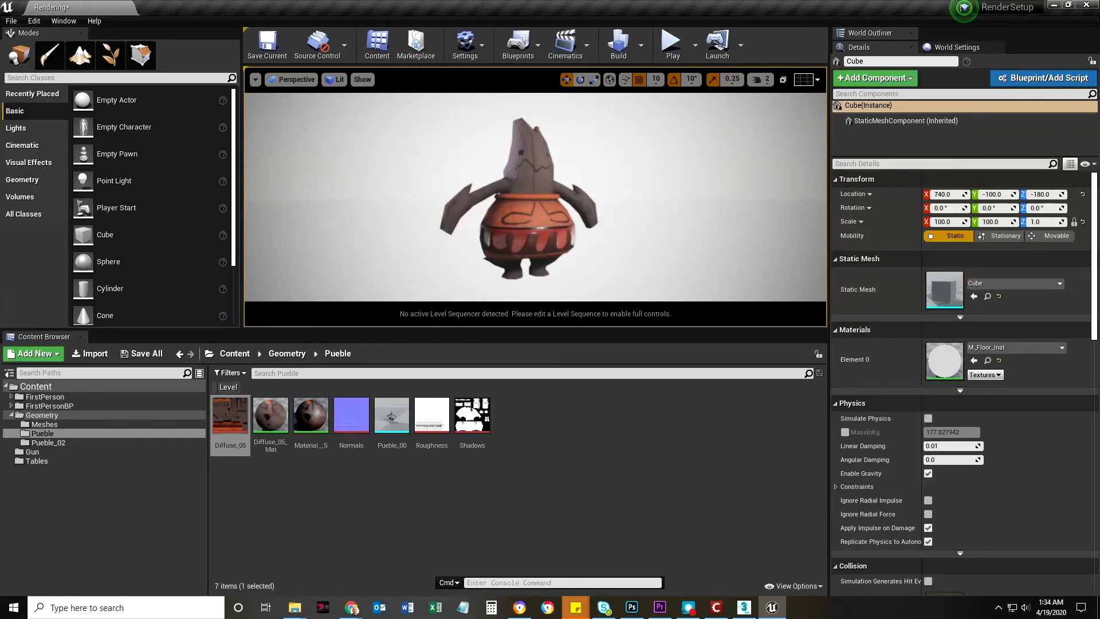
Switch to Chrome and search Google Images for "t-pose character"
mouse_move(525, 613)
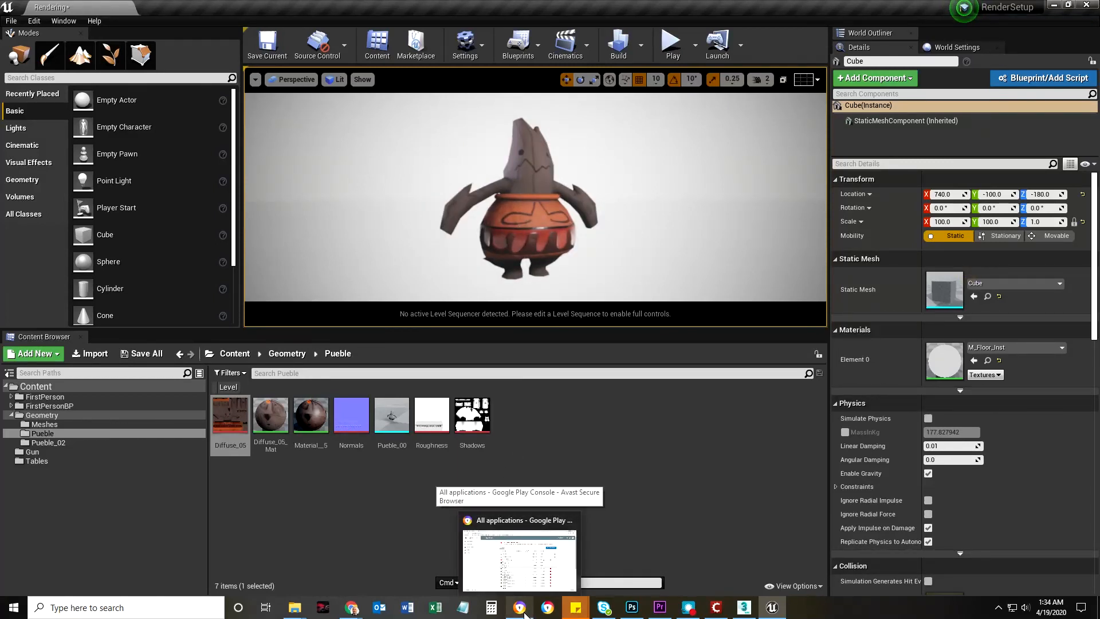
mouse_move(345, 613)
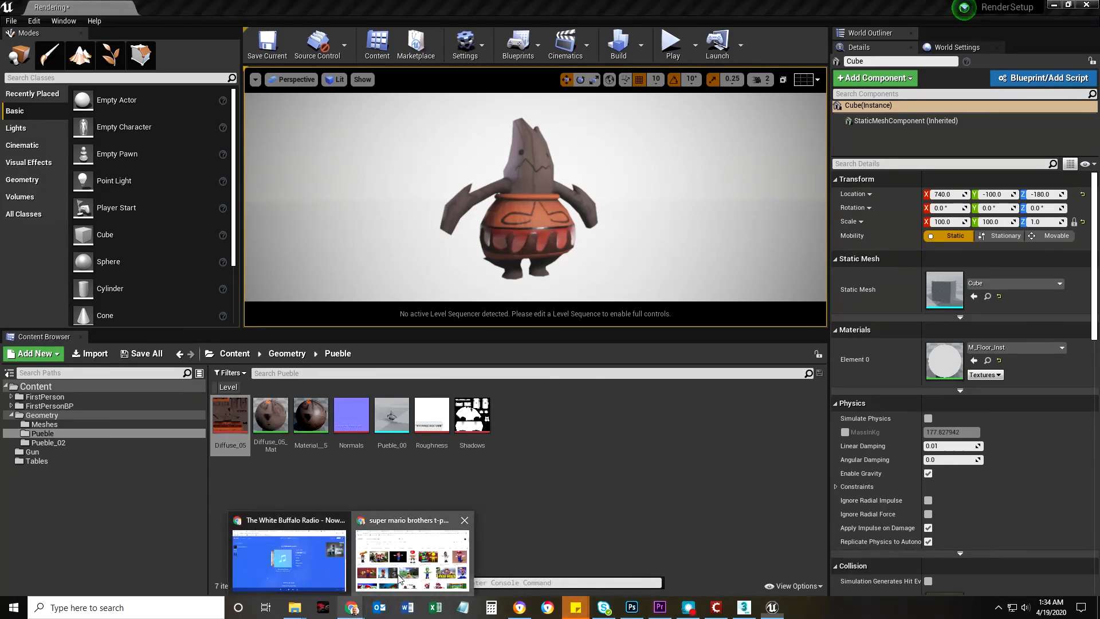
left_click(411, 553)
left_click_drag(252, 87, 19, 75)
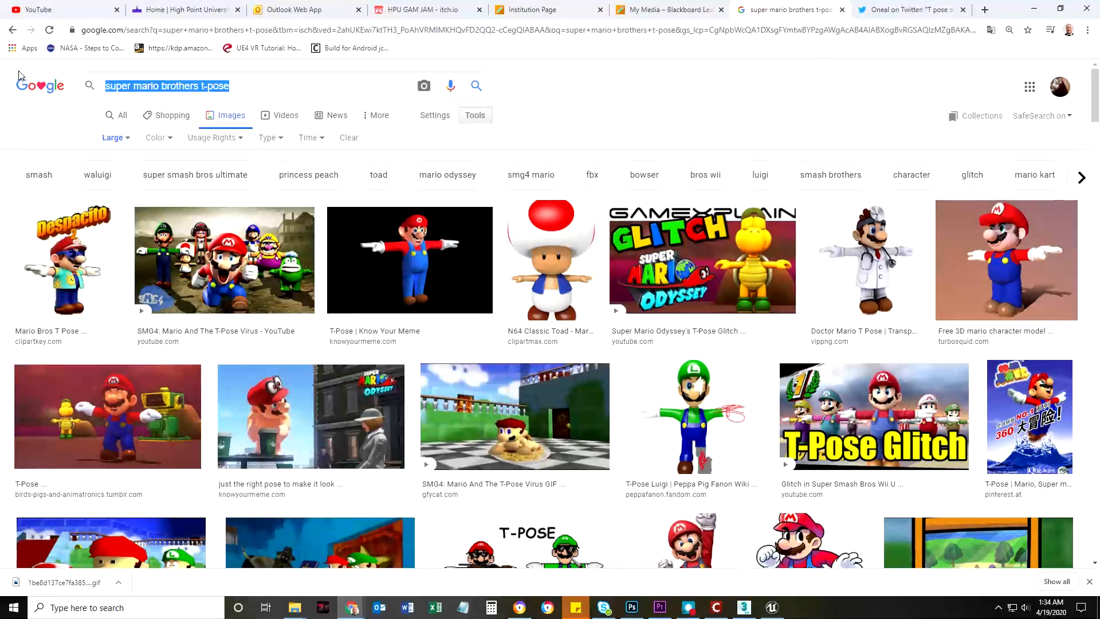
type("t")
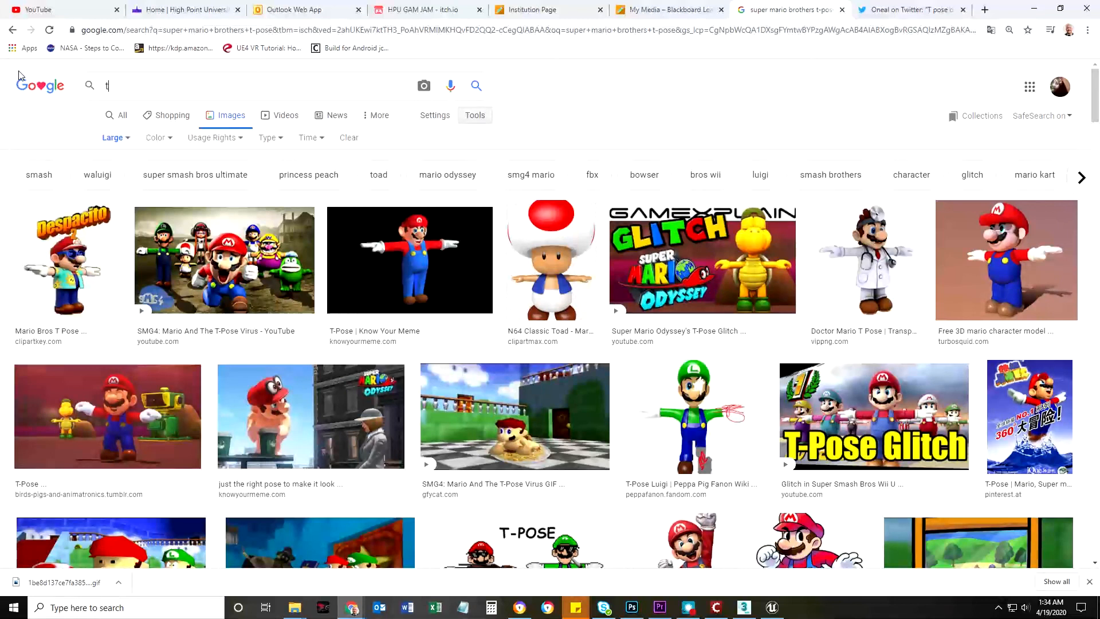
type("-pose char")
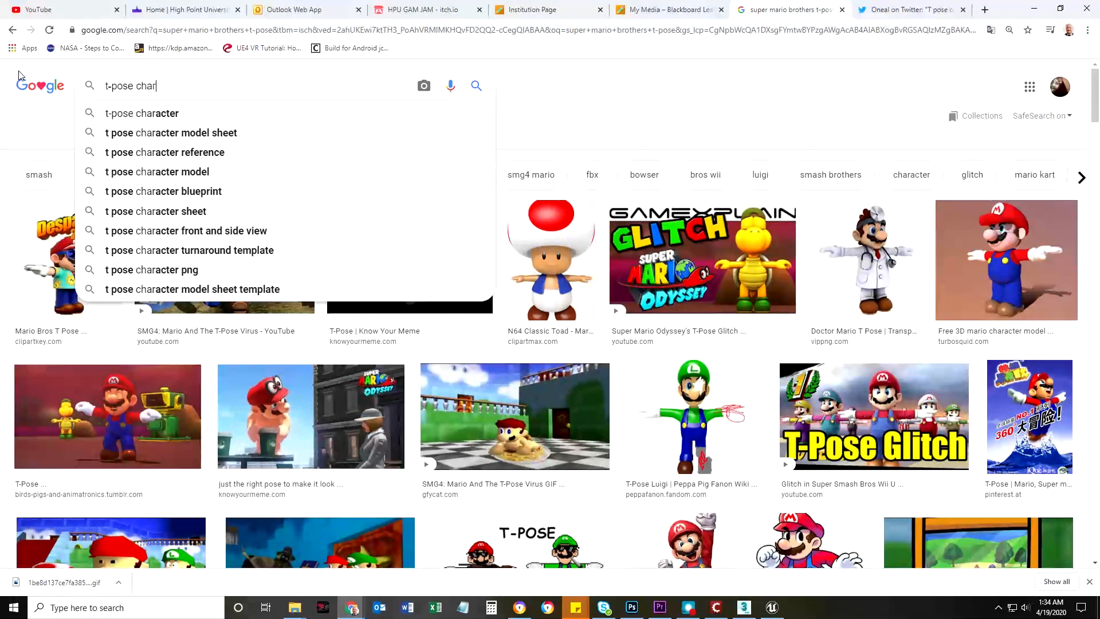
type("acter")
key("Return")
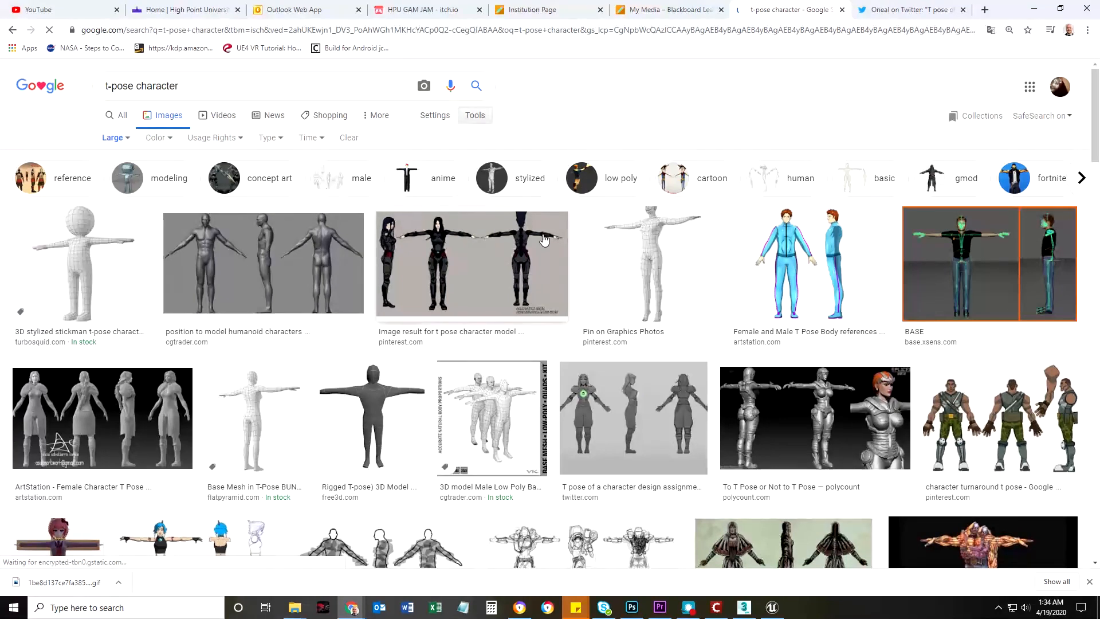
Preview the blue-suited figure, the sculpted female figures, the Twitter character design and the anime T-pose sheet to compare their poses and views
left_click(806, 302)
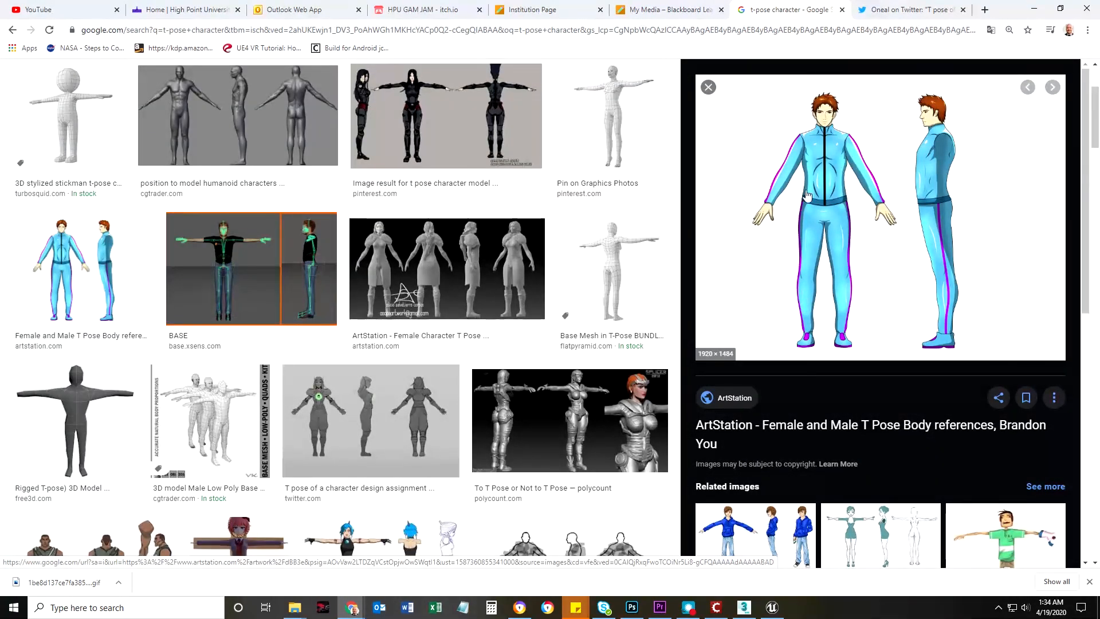
left_click(437, 273)
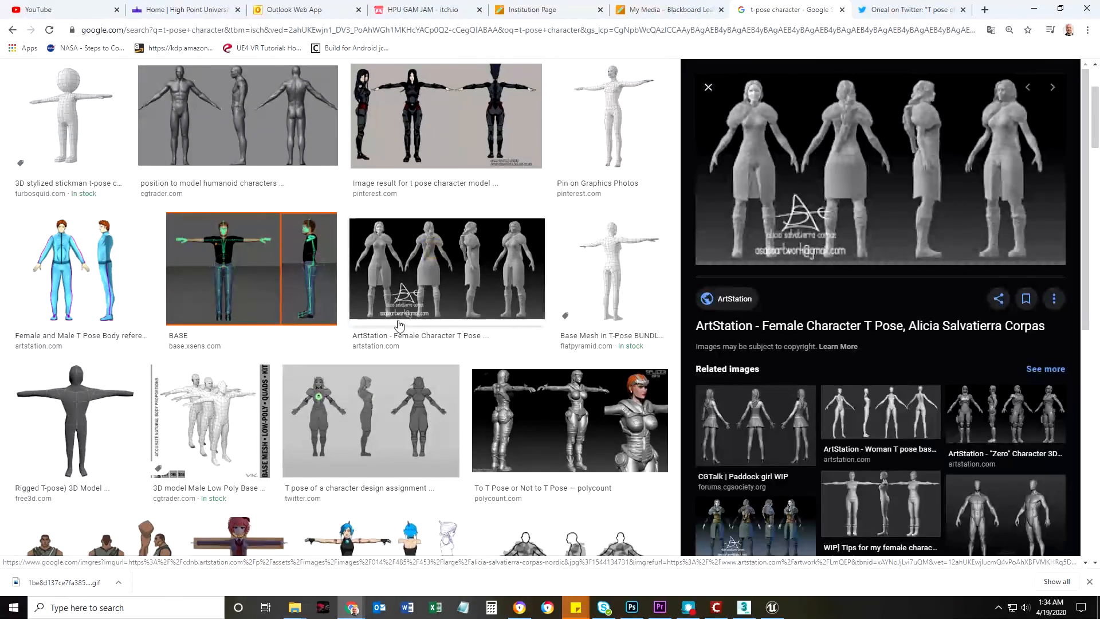
left_click(826, 461)
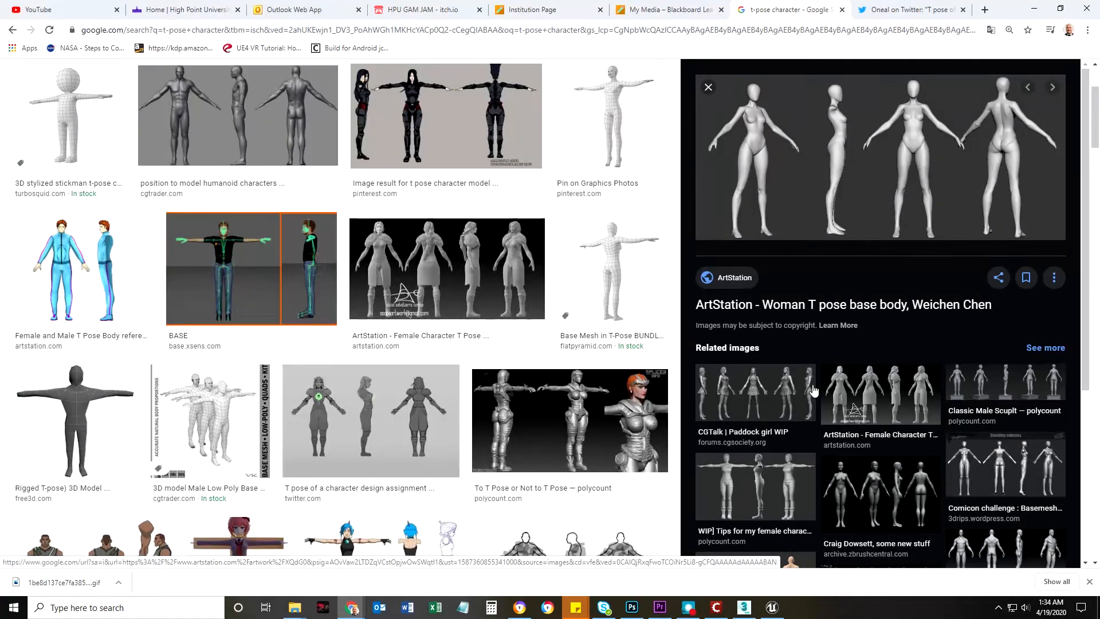
left_click(916, 404)
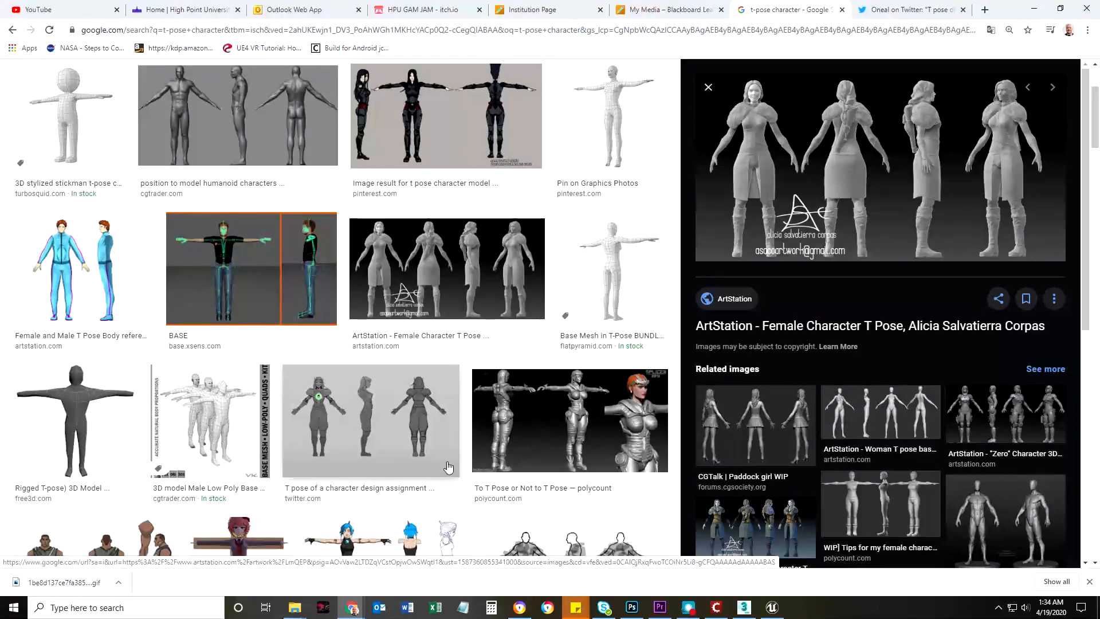
left_click(395, 438)
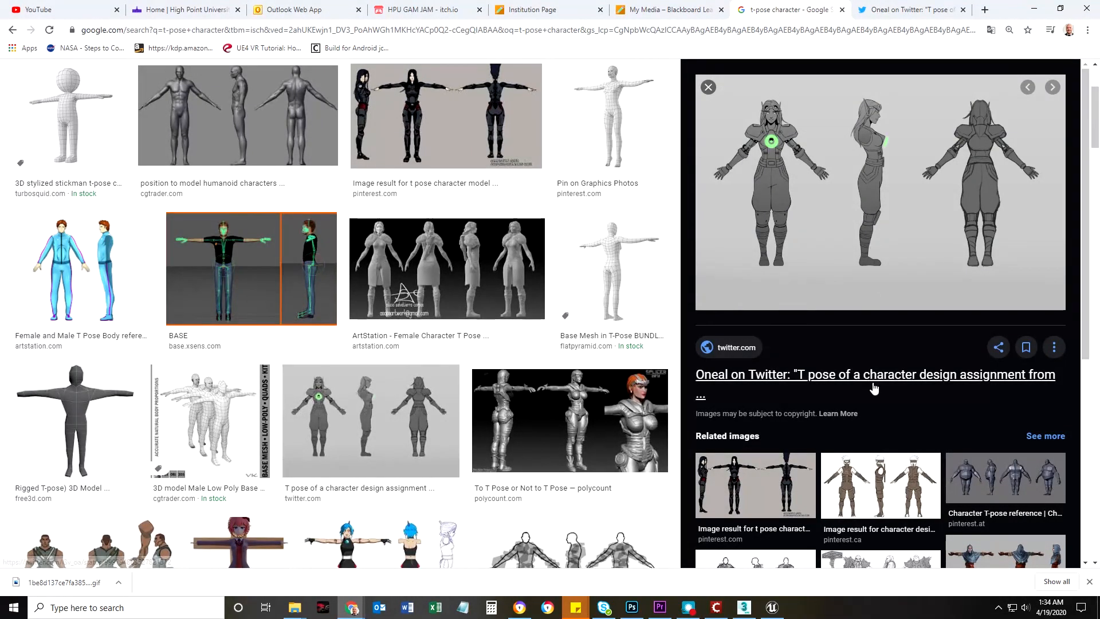
left_click(885, 500)
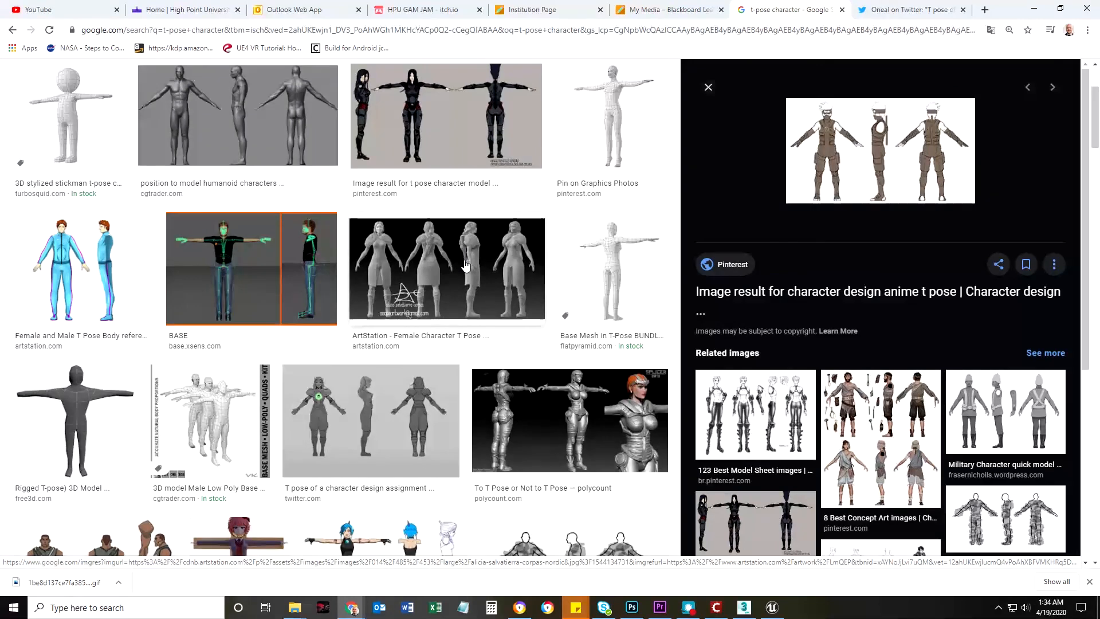
Examine further character references: the Cyrus T-Pose sheet, the Disney pirate concept sheet and the T pose character modeling plan
scroll(461, 269, "up", 3)
scroll(462, 344, "down", 5)
scroll(461, 344, "down", 5)
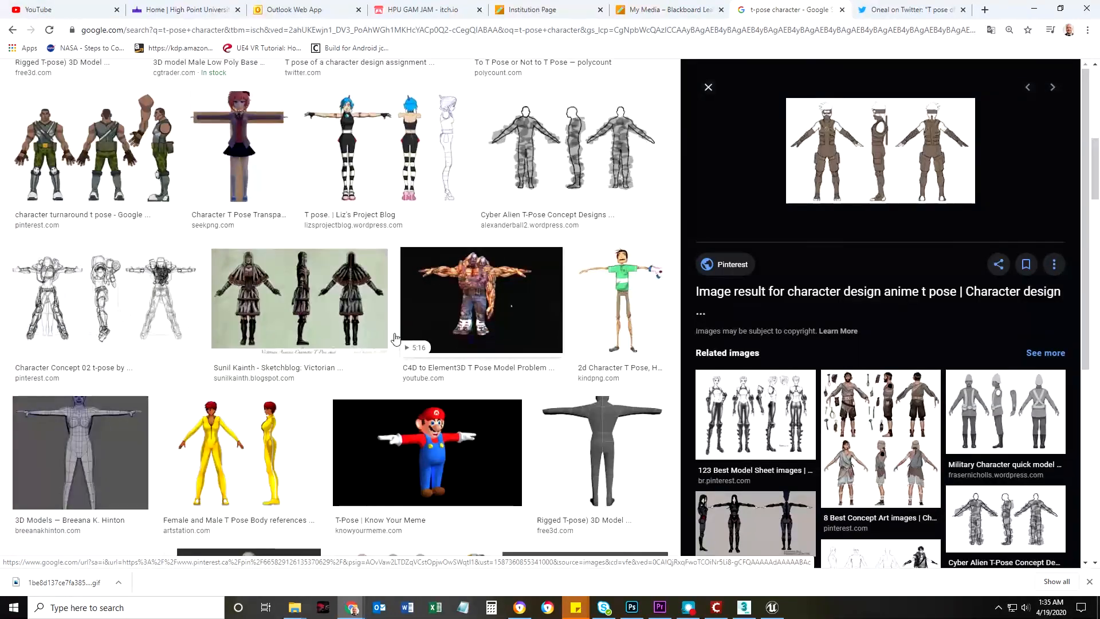
scroll(202, 346, "down", 10)
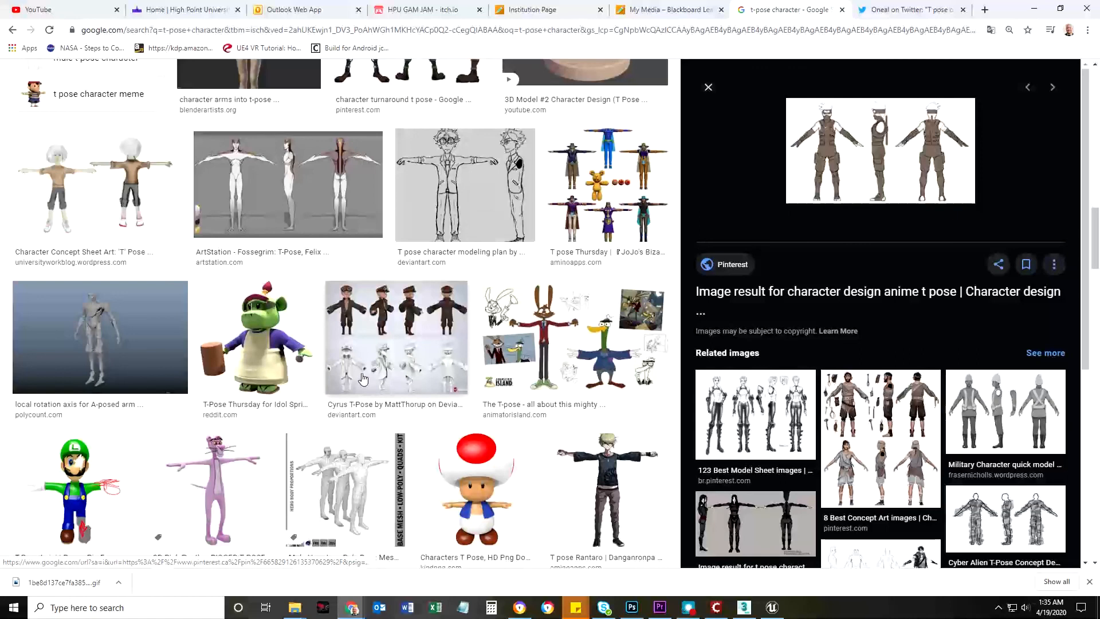
left_click(362, 378)
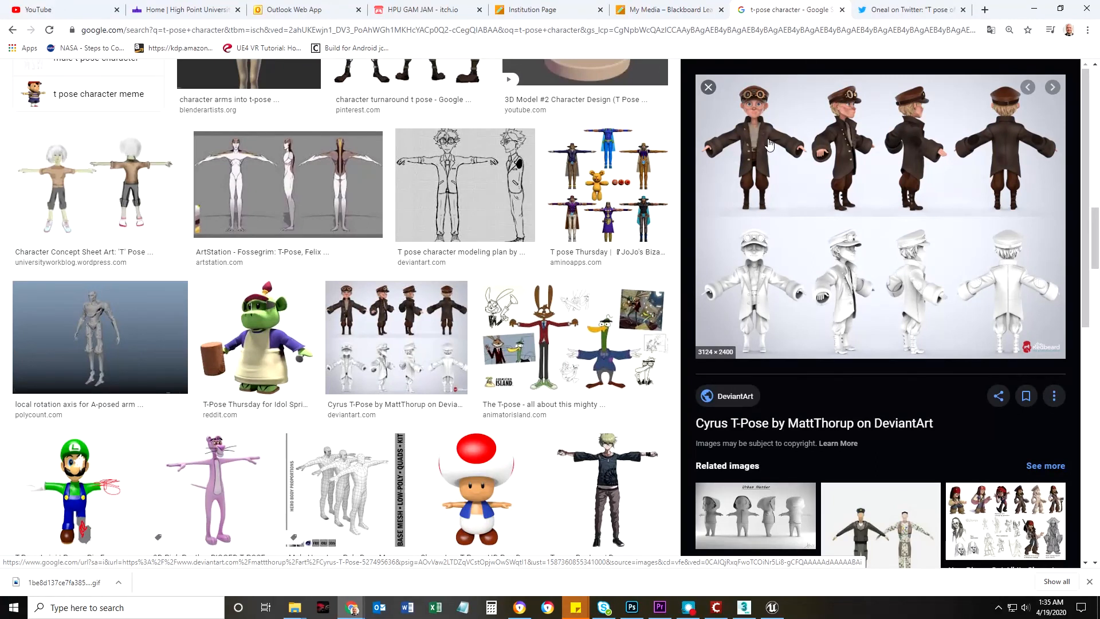
scroll(774, 314, "down", 8)
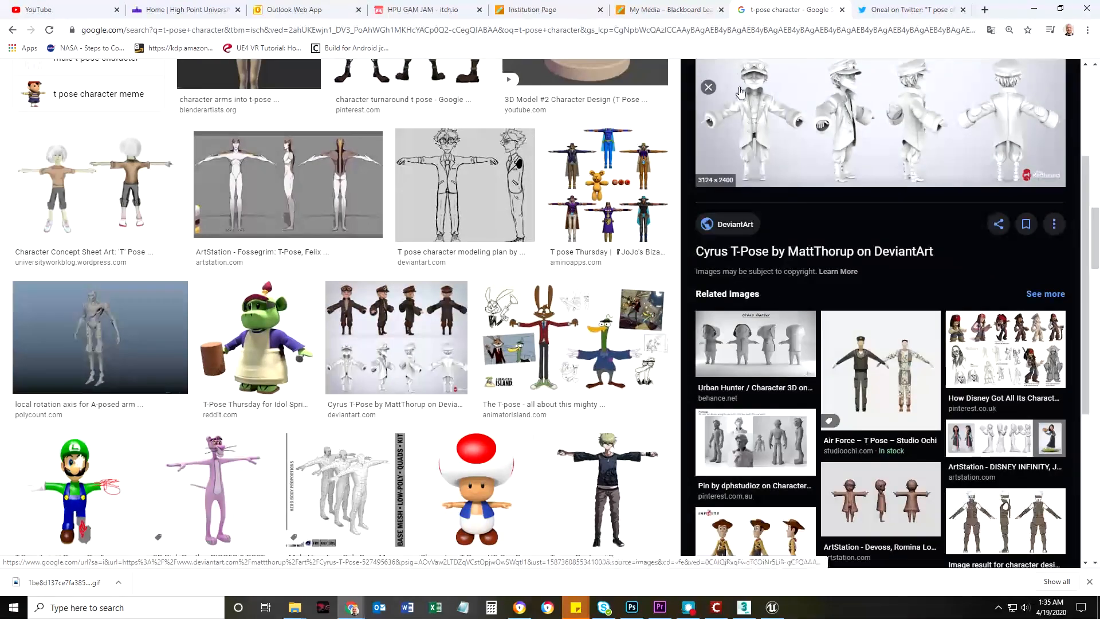
left_click(1021, 122)
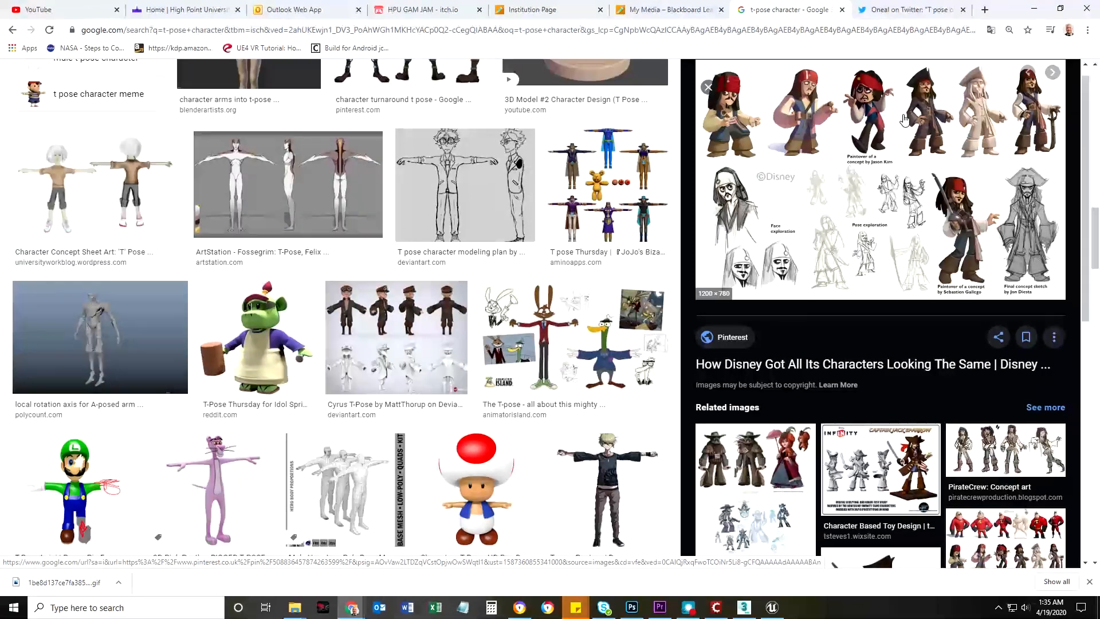
scroll(909, 169, "down", 5)
scroll(913, 185, "up", 5)
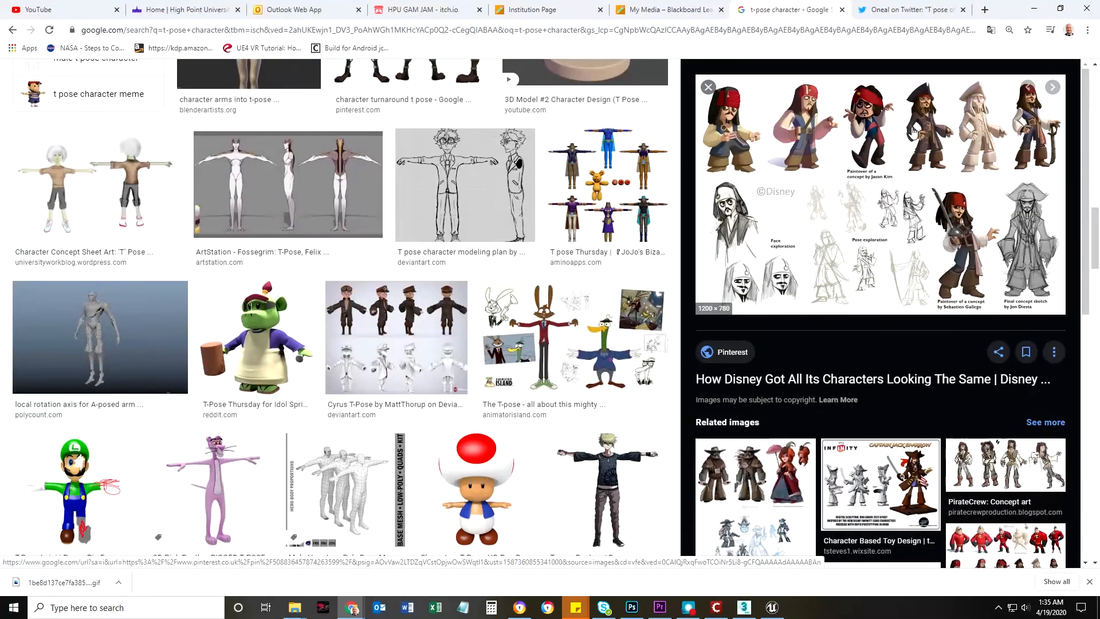
left_click(468, 187)
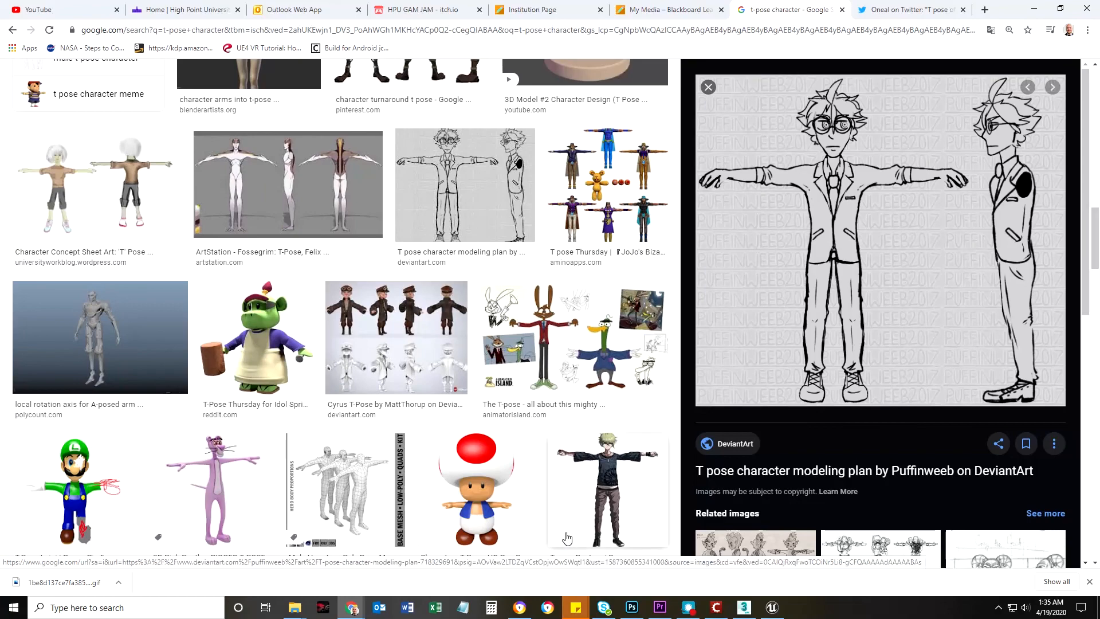
Switch to 3ds Max and create an upright plane in the Front view, about 156 cm long and 99 cm wide, with 1 length and 1 width segment
left_click(741, 609)
mouse_move(472, 283)
left_mouse_down()
mouse_move(483, 282)
mouse_move(468, 281)
left_mouse_up()
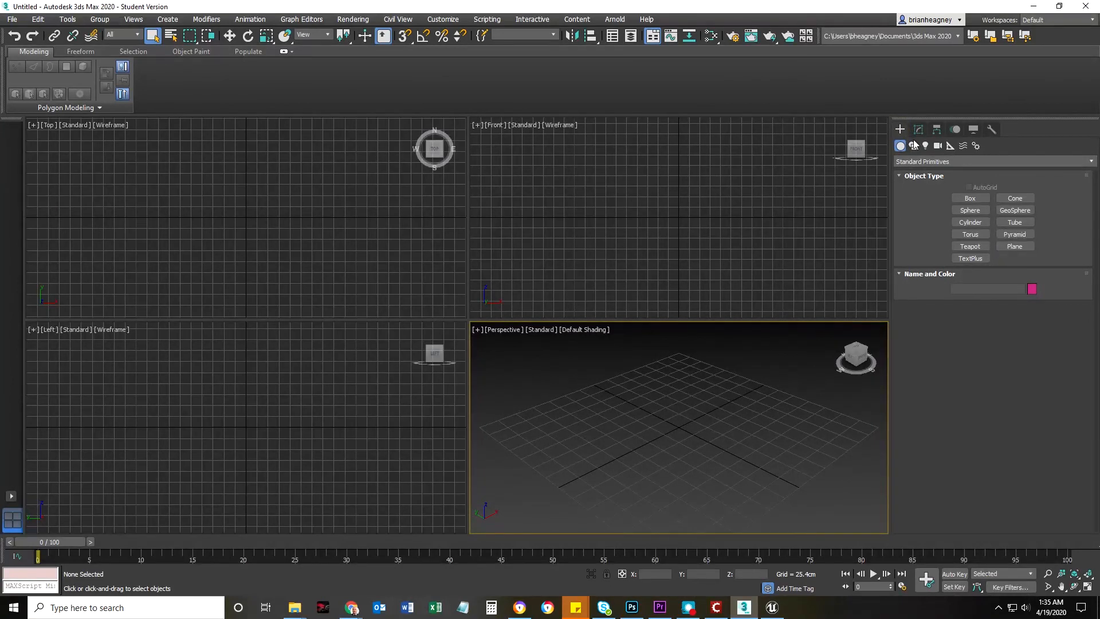
left_click(1013, 247)
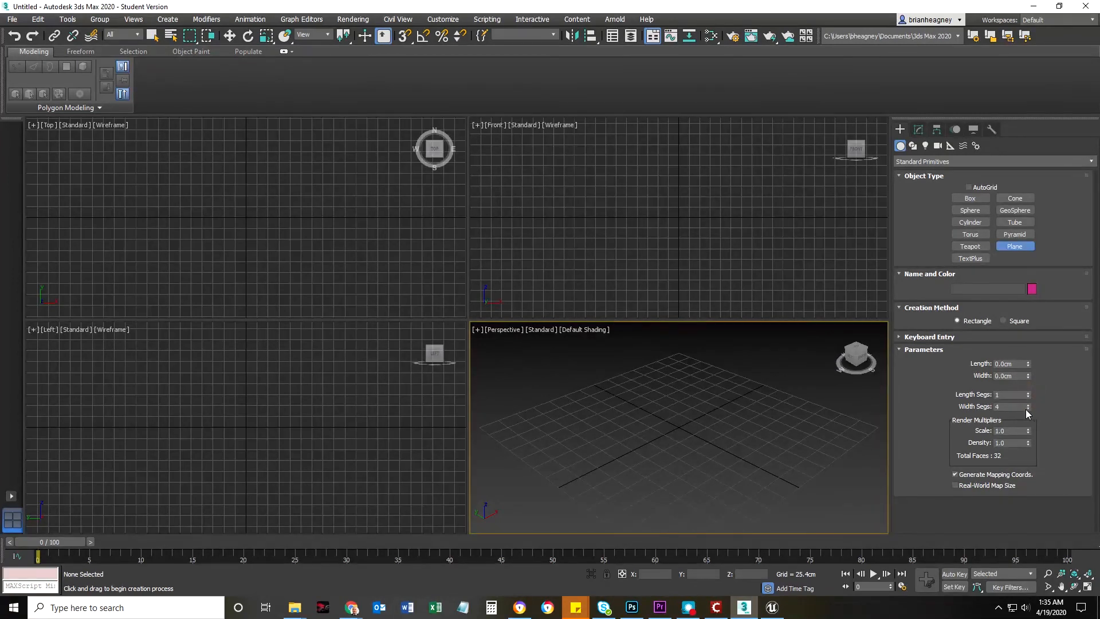
left_click(1028, 409)
mouse_move(672, 219)
middle_mouse_down()
mouse_move(692, 201)
mouse_move(663, 206)
middle_mouse_up()
left_click_drag(632, 171, 674, 235)
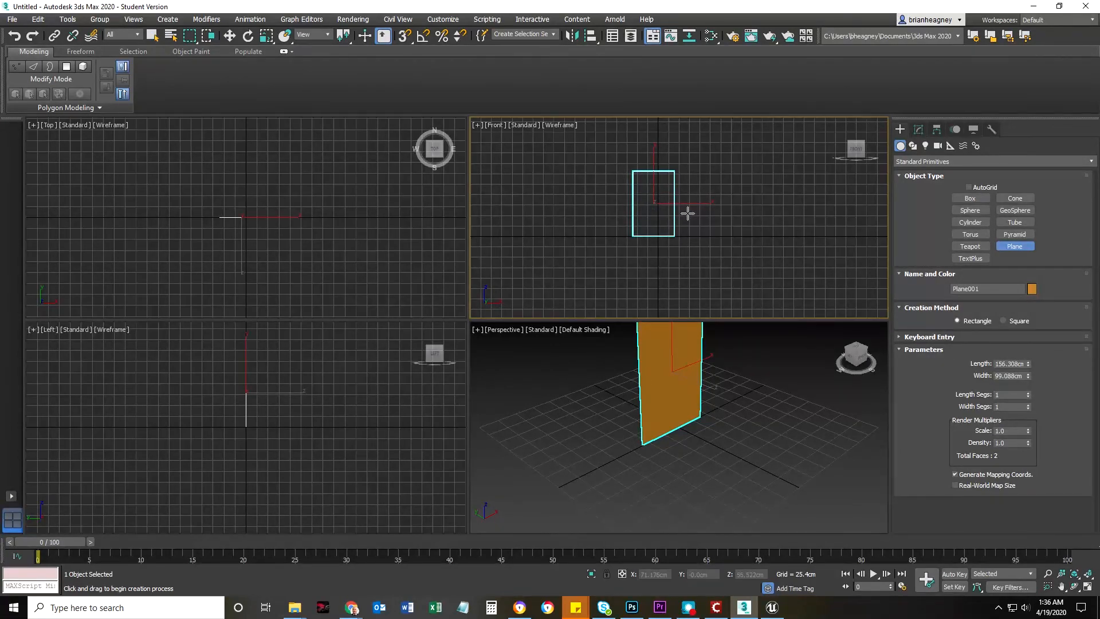
right_click(720, 193)
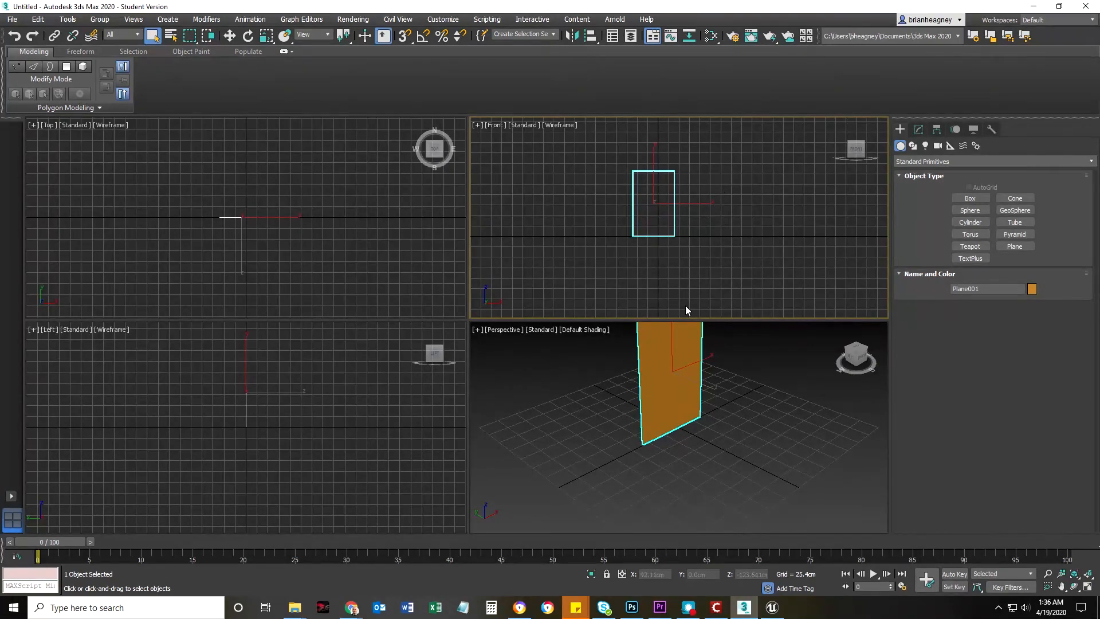
scroll(568, 427, "down", 5)
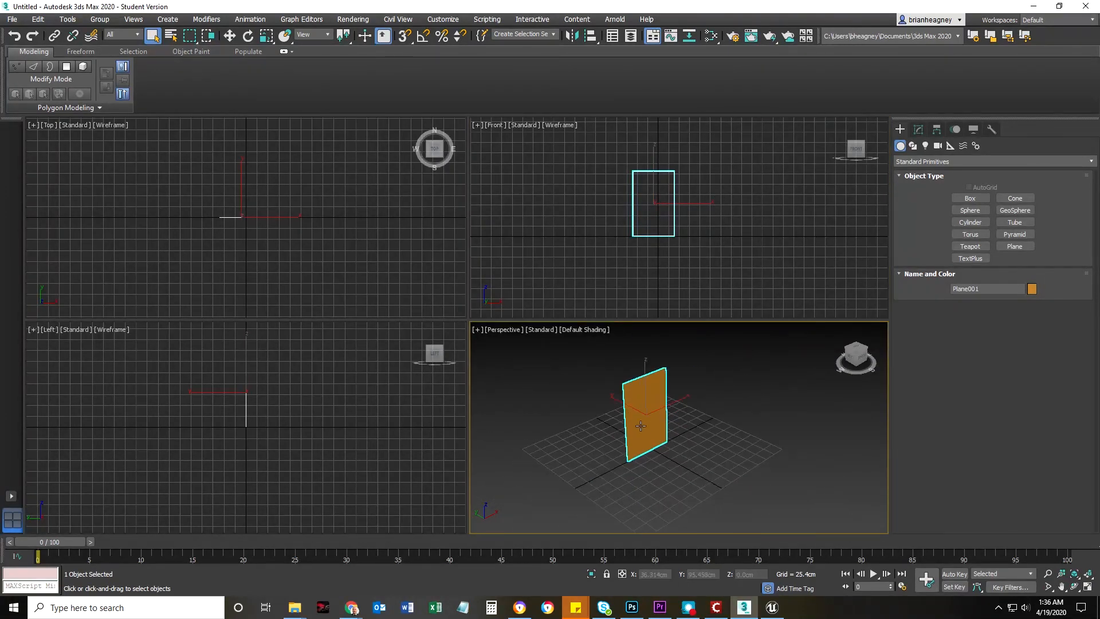
Open the Slate Material Editor, maximize it, and add a Standard material node to the middle of the node view
left_click(710, 36)
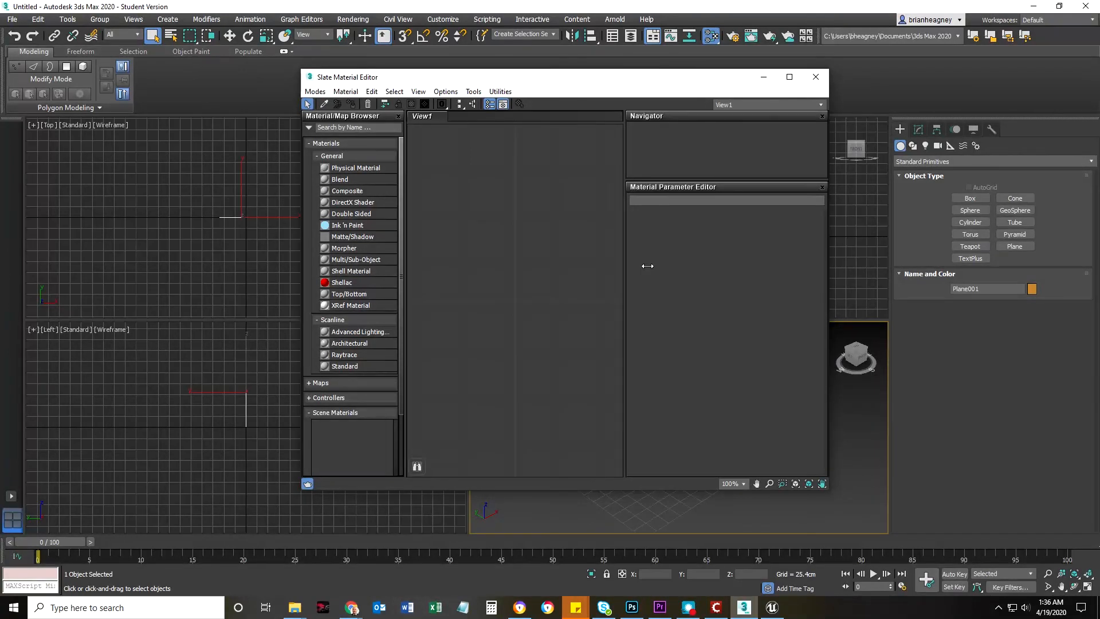
left_click_drag(342, 366, 510, 297)
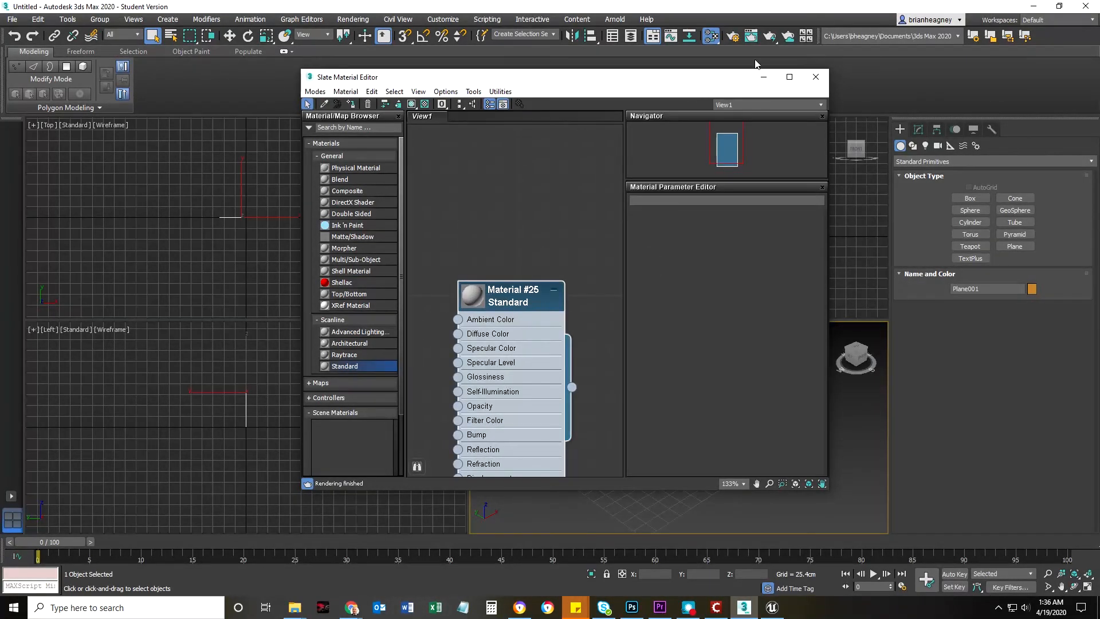
left_click(786, 77)
right_click(334, 258)
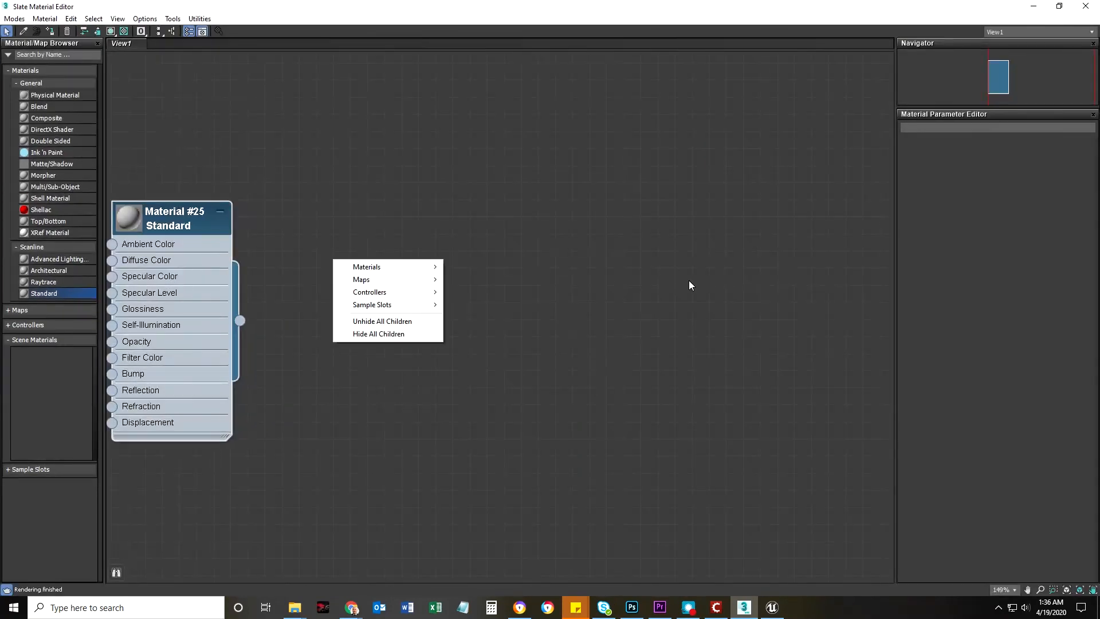
middle_click_drag(331, 214, 604, 240)
scroll(517, 291, "up", 3)
middle_click_drag(590, 278, 714, 194)
left_click(577, 148)
Connect a Bitmap map to the material's Diffuse Color, loading Standard male.jpg from the ModelSheets folder
left_click_drag(436, 204, 383, 186)
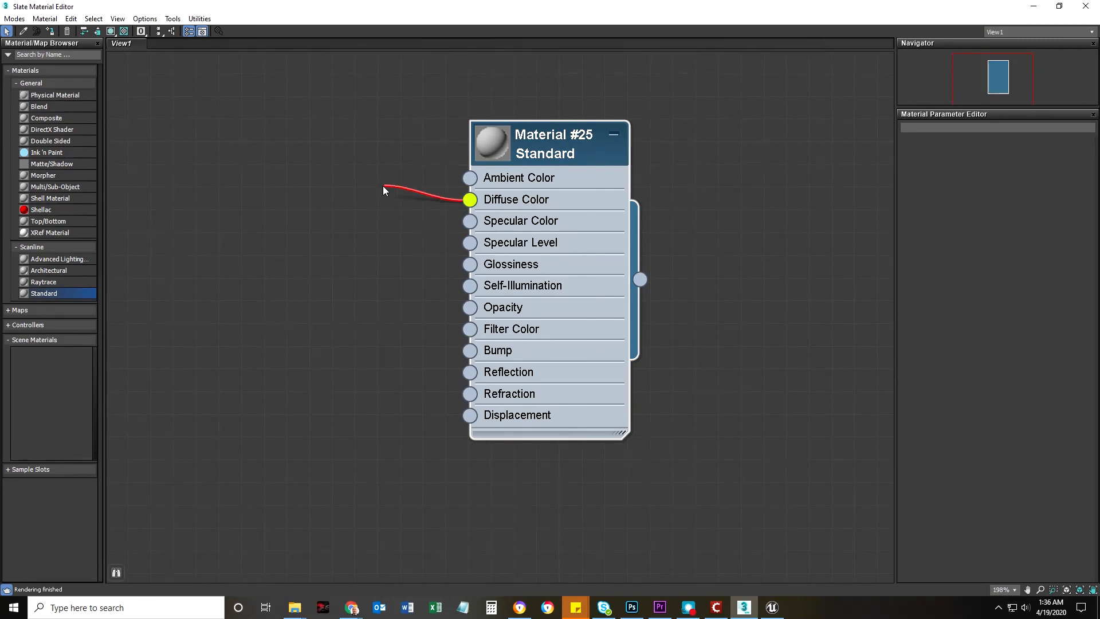
left_click_drag(383, 186, 381, 143)
left_click_drag(467, 204, 322, 152)
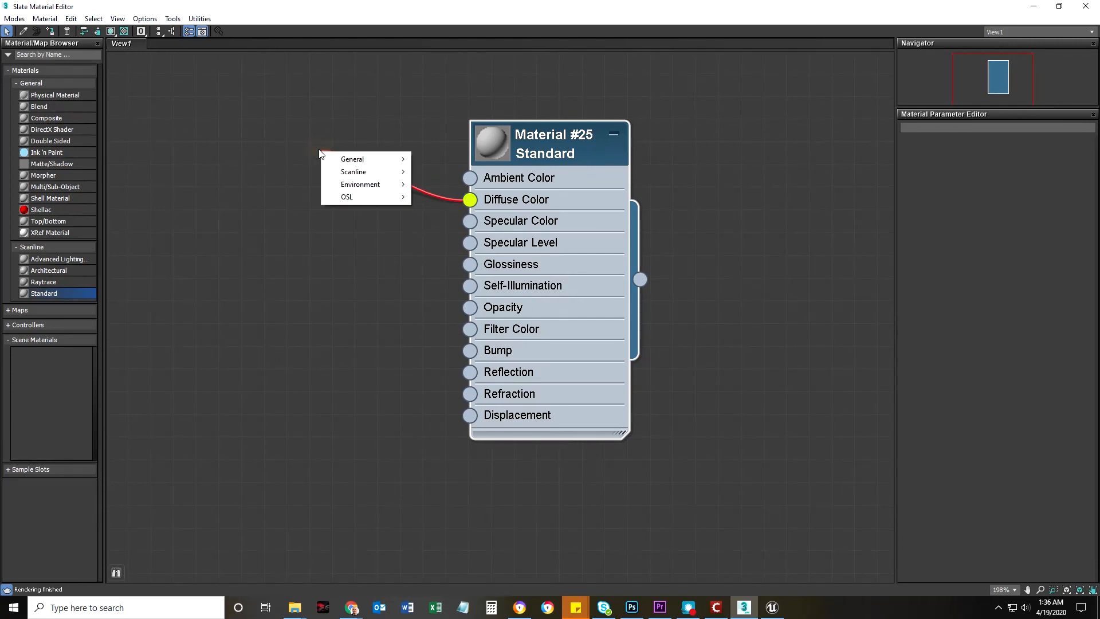
mouse_move(351, 163)
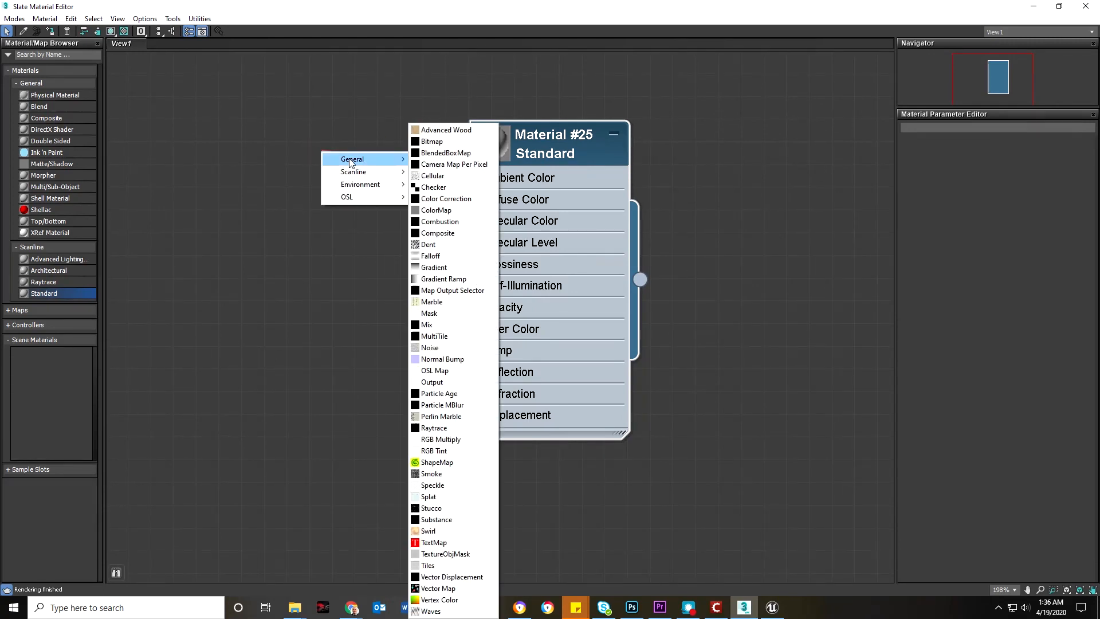
left_click(438, 143)
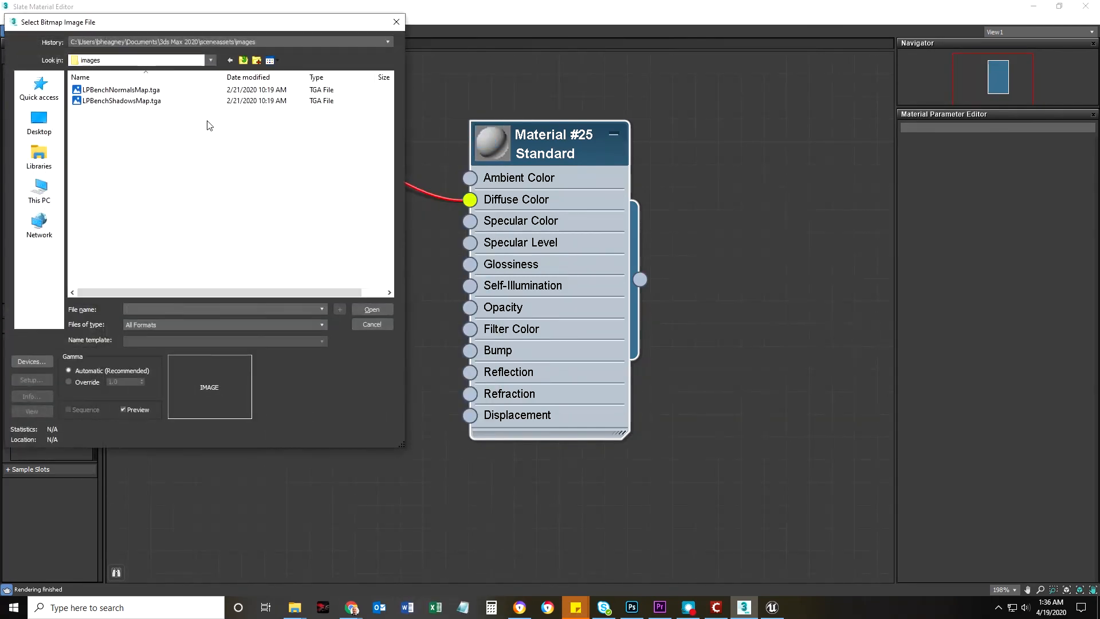
left_click(244, 60)
left_click(243, 61)
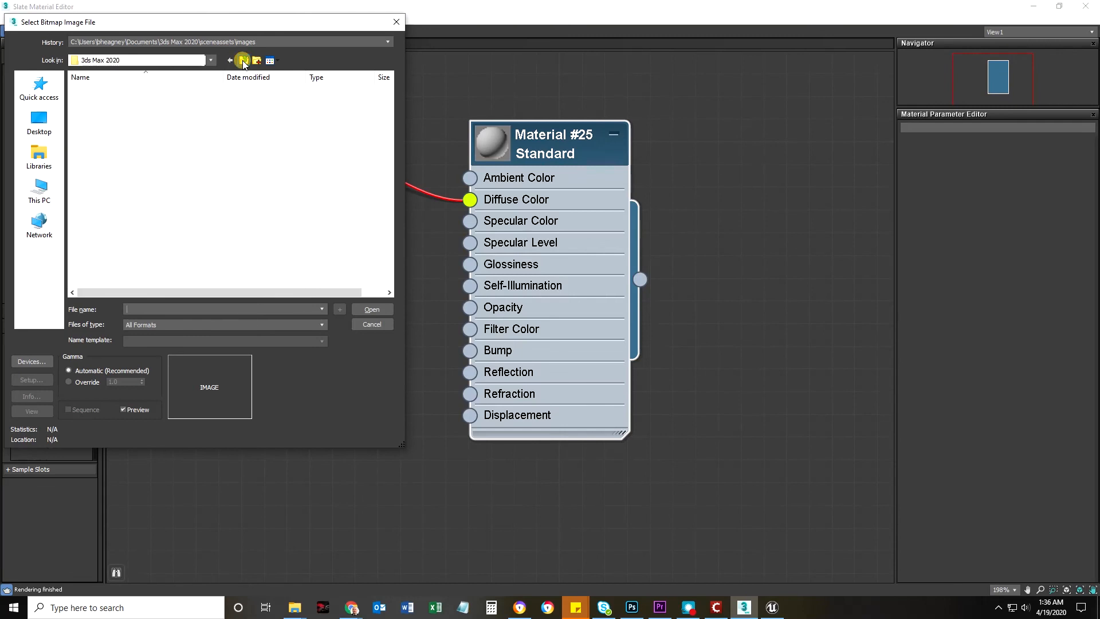
left_click(39, 192)
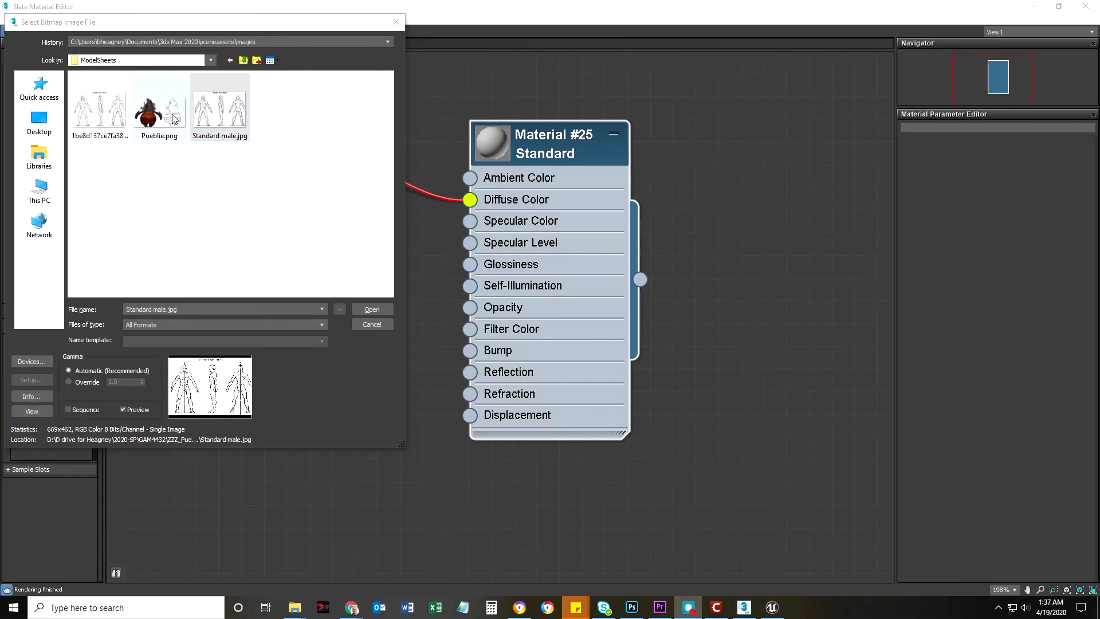
left_click(219, 116)
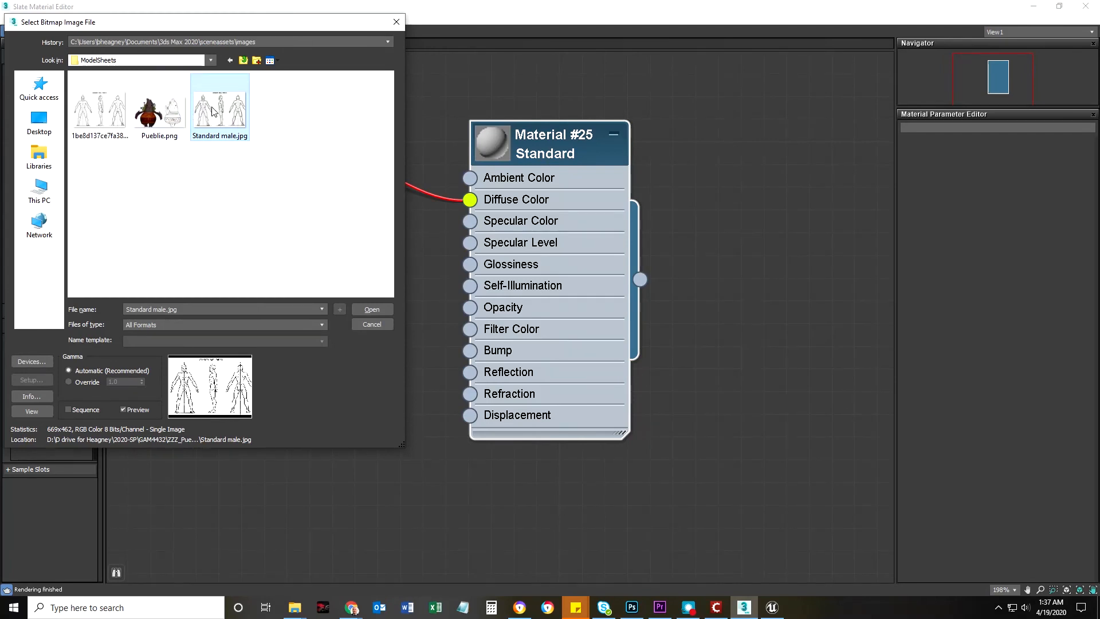
left_click(163, 111)
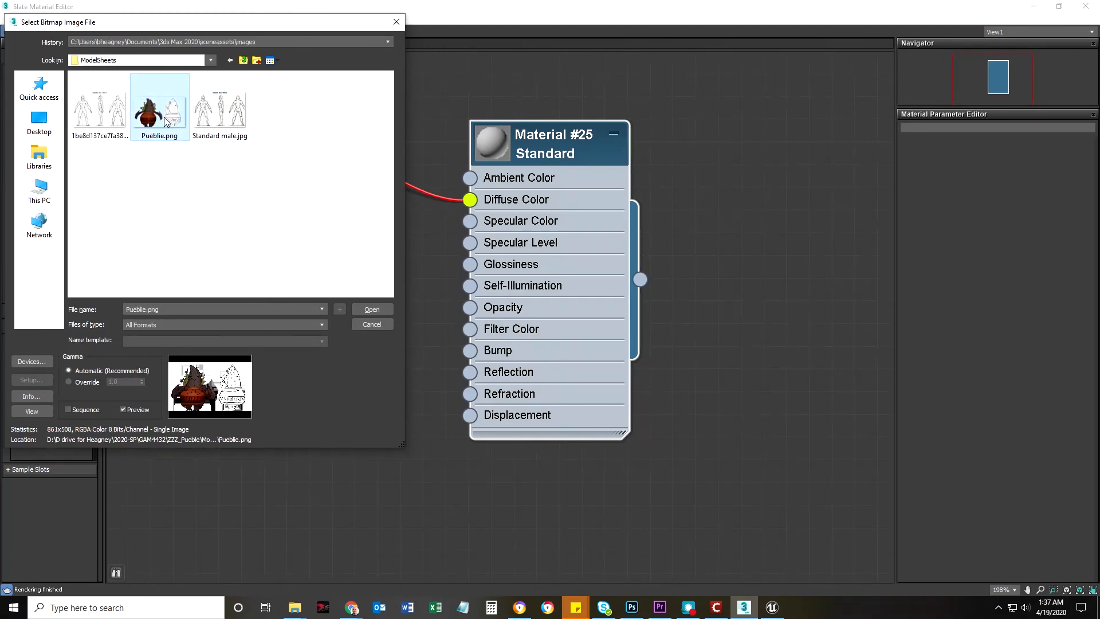
left_click(215, 118)
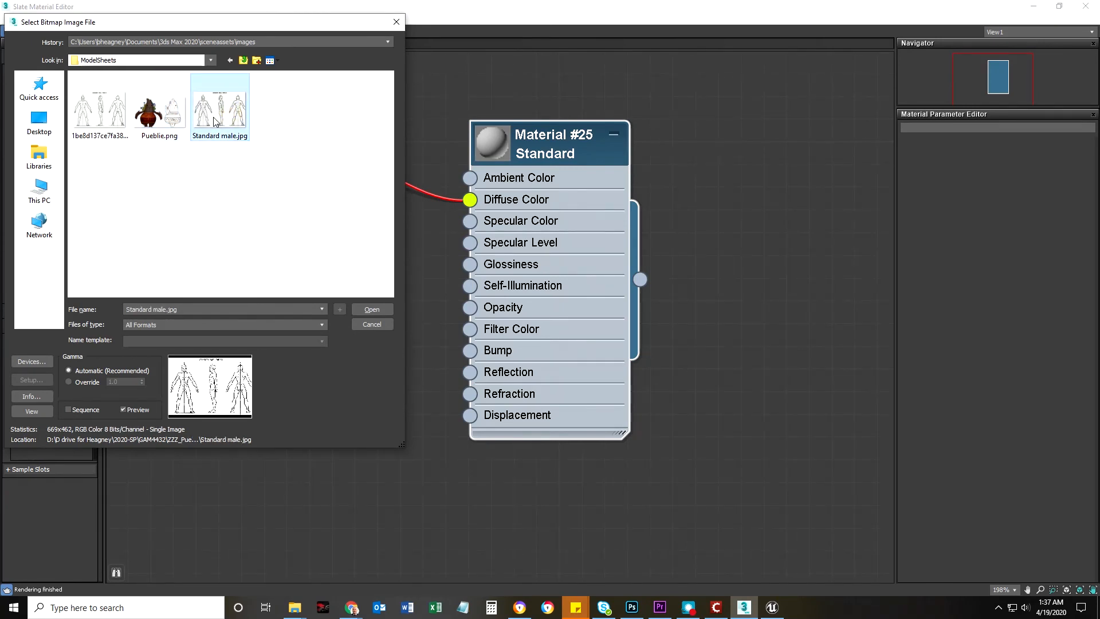
double_click(221, 117)
Restore the material editor to a smaller window beside the Perspective viewport and assign the Standard material to the plane
mouse_move(336, 165)
left_mouse_down()
mouse_move(304, 188)
mouse_move(346, 156)
left_mouse_up()
left_click_drag(891, 10, 339, 90)
right_click(336, 333)
left_click(279, 327)
middle_click_drag(322, 324, 257, 310)
scroll(273, 322, "down", 5)
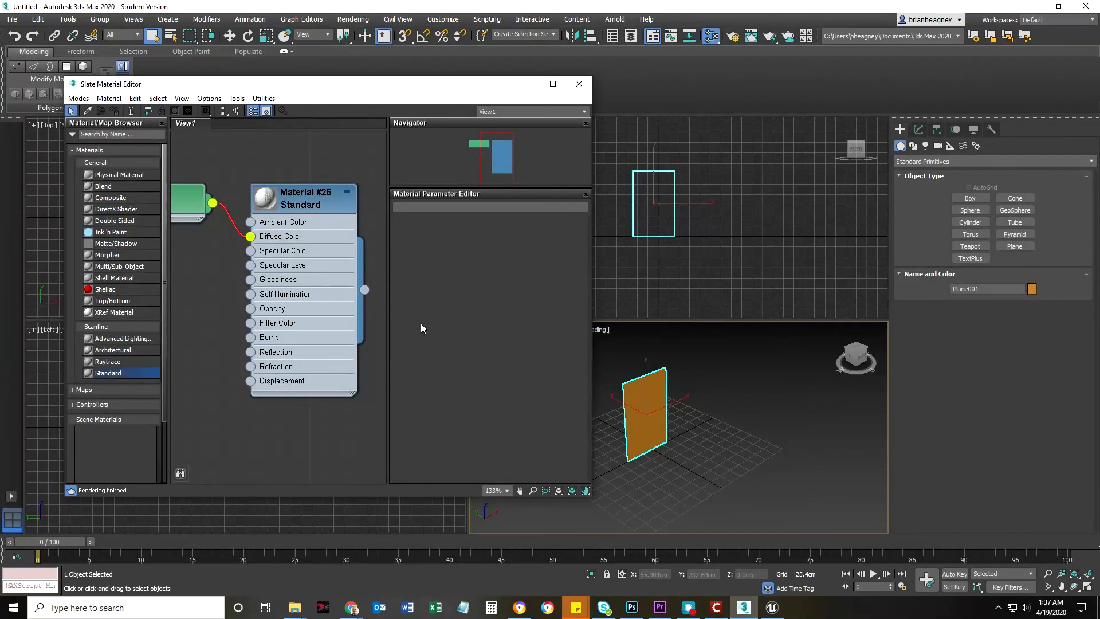
left_click_drag(364, 289, 642, 409)
Enlarge the Perspective viewport upward and frame the whole plane in it
scroll(651, 438, "up", 5)
middle_click_drag(651, 437, 777, 489)
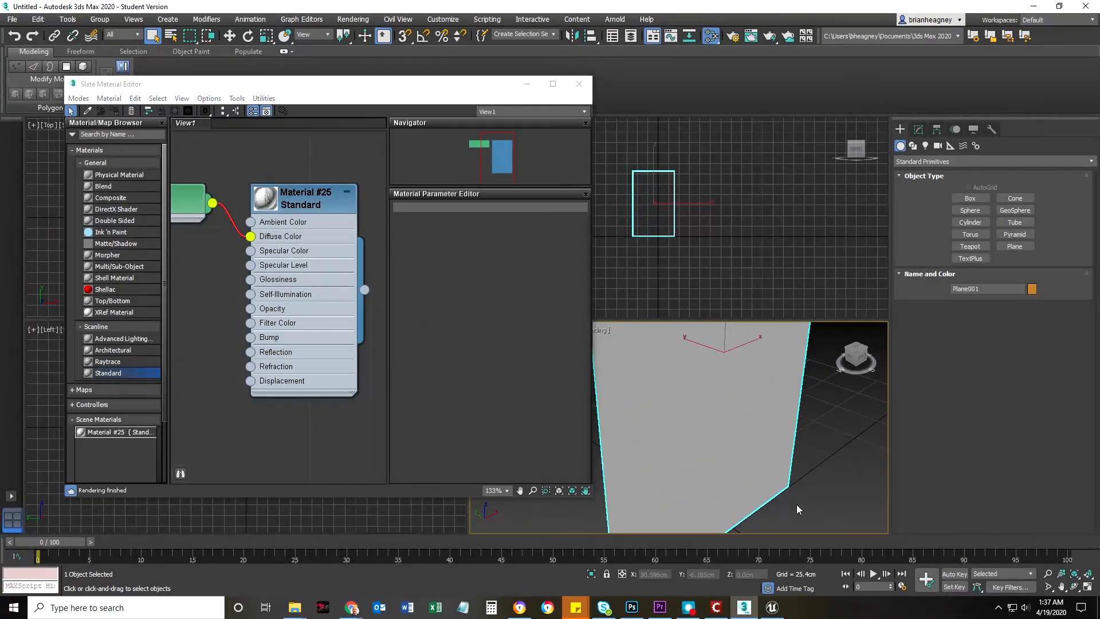
left_click_drag(779, 320, 771, 152)
scroll(762, 315, "down", 5)
scroll(738, 314, "up", 3)
middle_click_drag(740, 323, 733, 396)
Rename the plane's material to Front and show the shaded material in the viewport
left_click(312, 212)
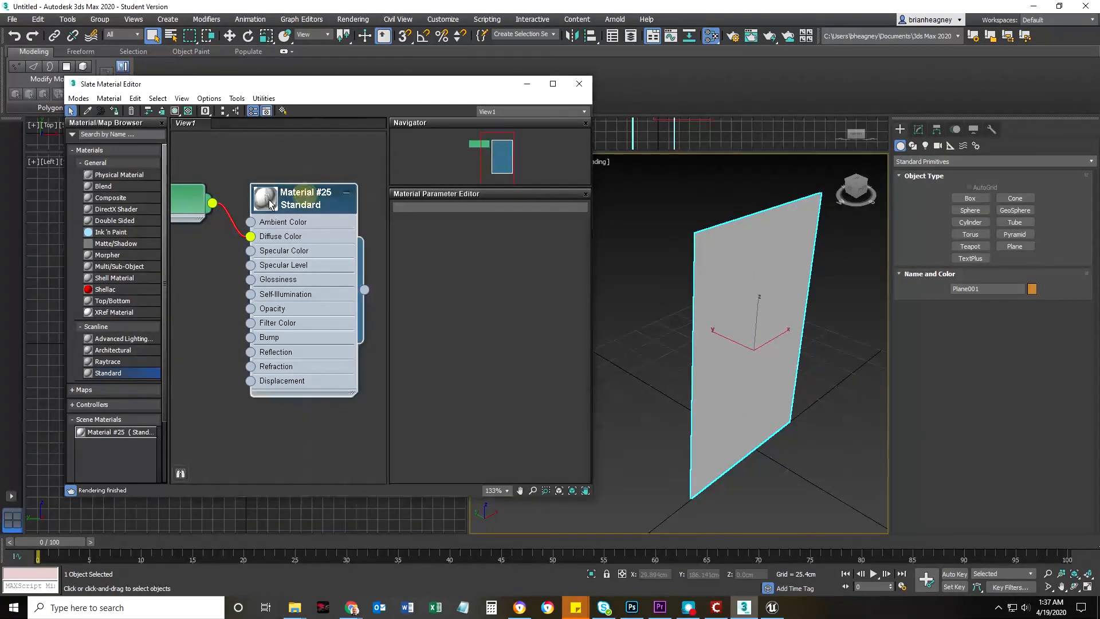
double_click(309, 199)
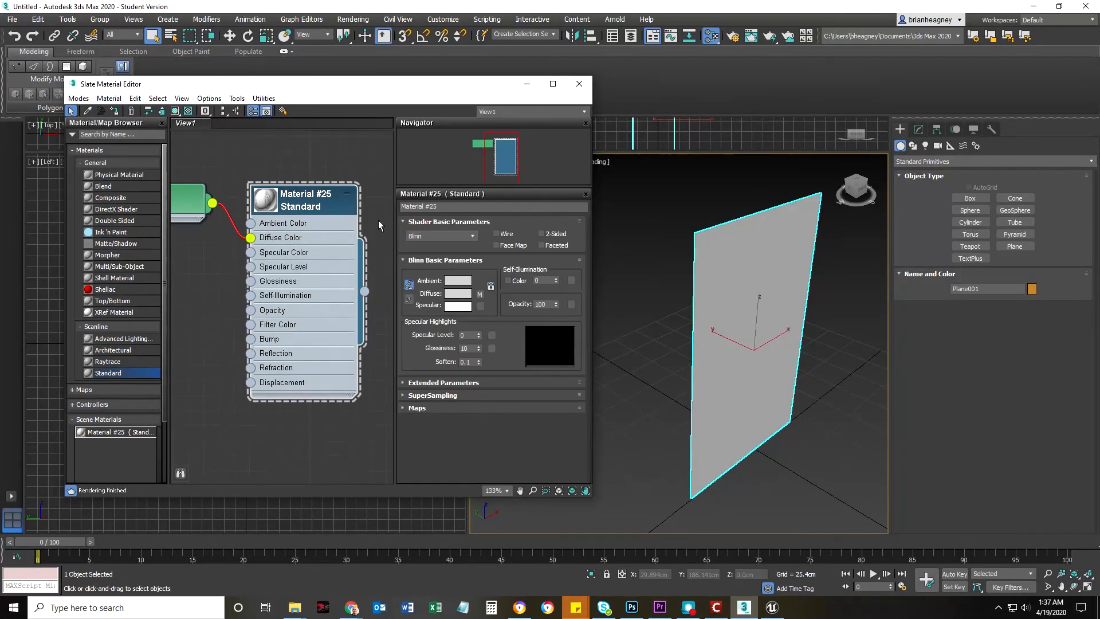
left_click(472, 207)
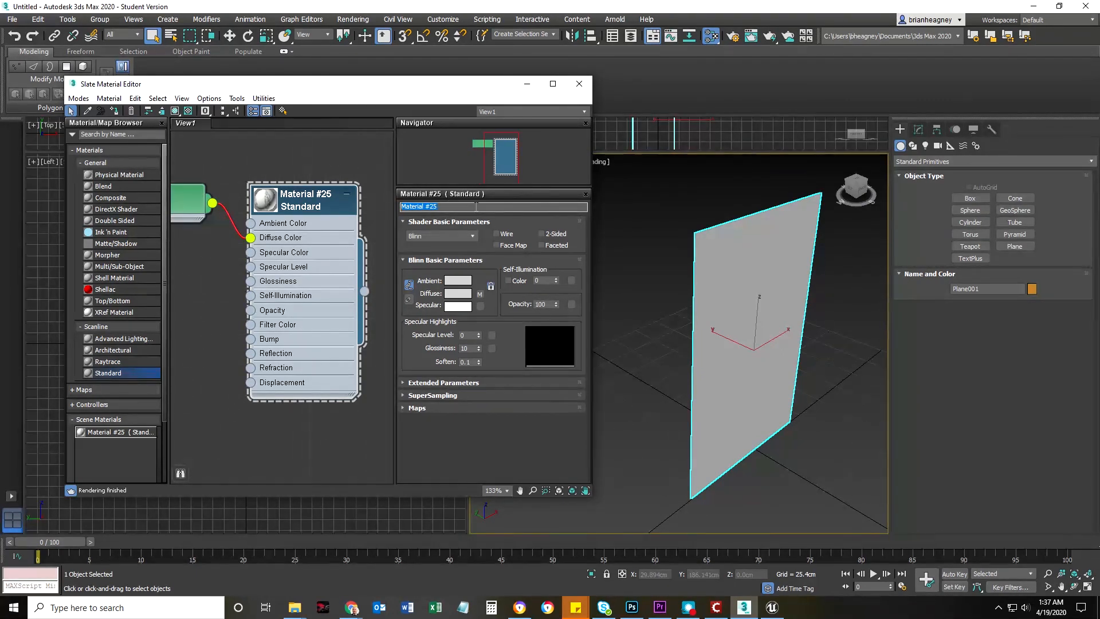
type("Front")
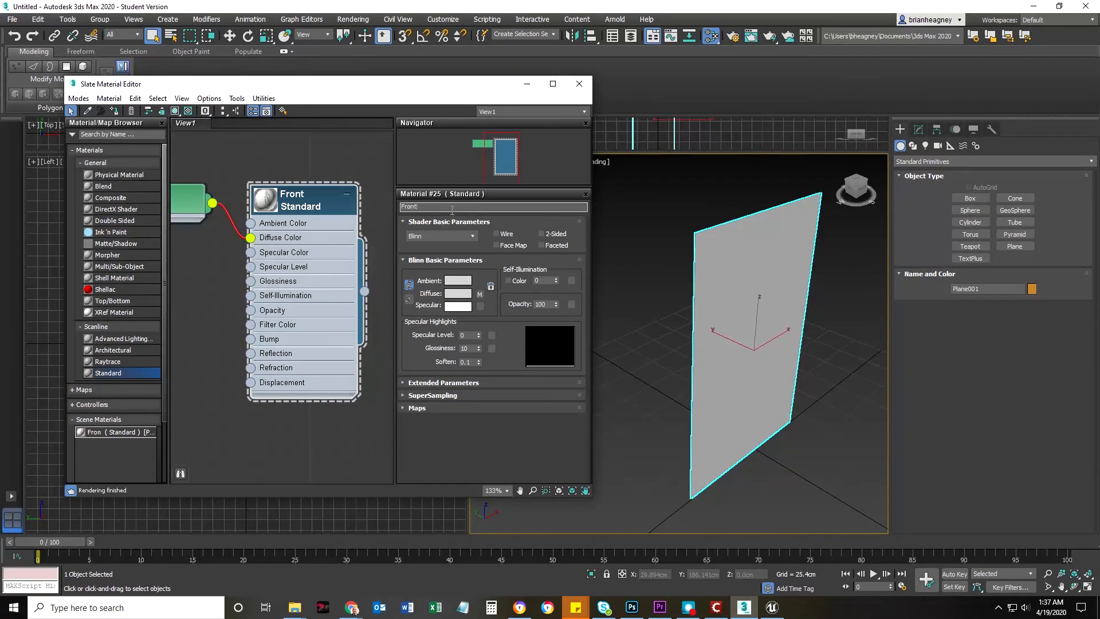
key("Return")
left_click(174, 112)
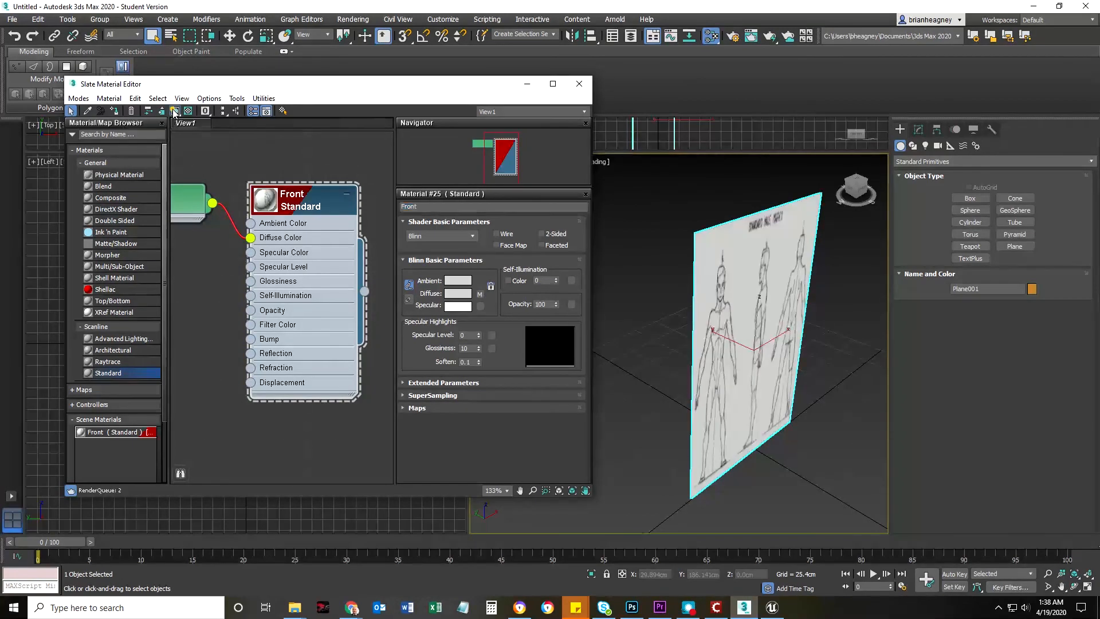
mouse_move(769, 410)
middle_mouse_down()
mouse_move(756, 397)
mouse_move(727, 399)
middle_mouse_up()
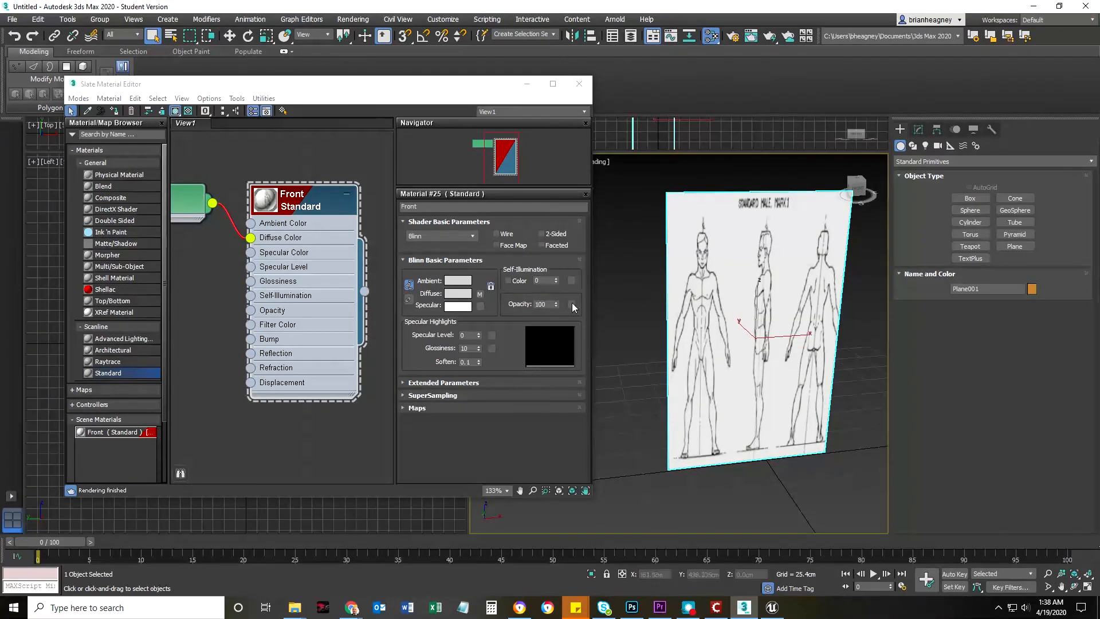
Crop the Standard male.jpg bitmap to the front-view figure with a crop width of 0.392 and apply the cropping
left_click(186, 200)
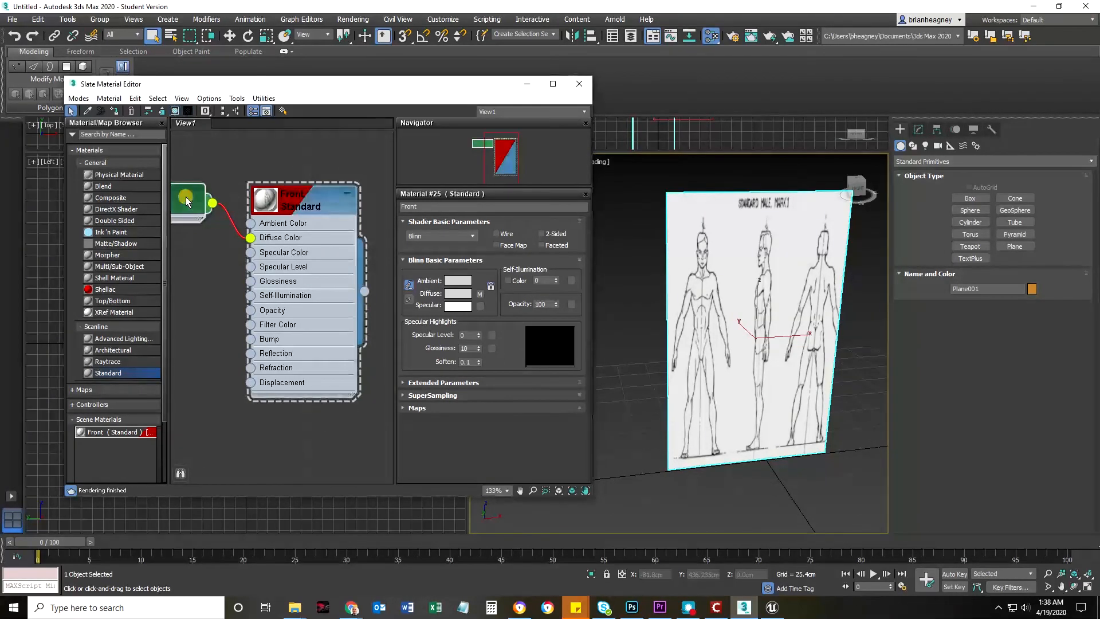
middle_click_drag(202, 324, 304, 339)
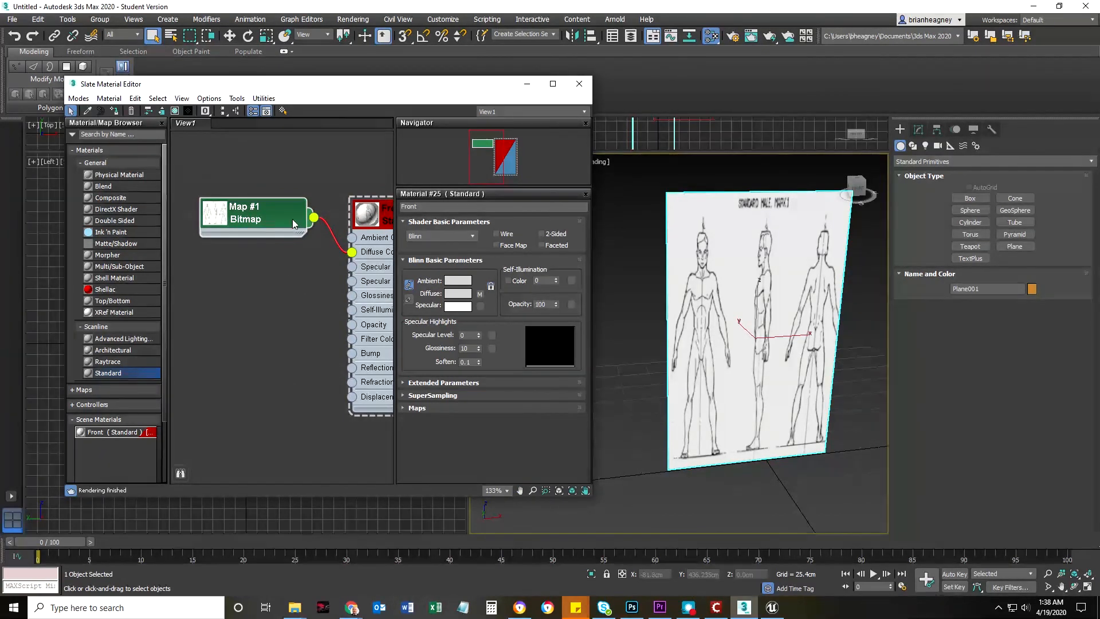
double_click(252, 216)
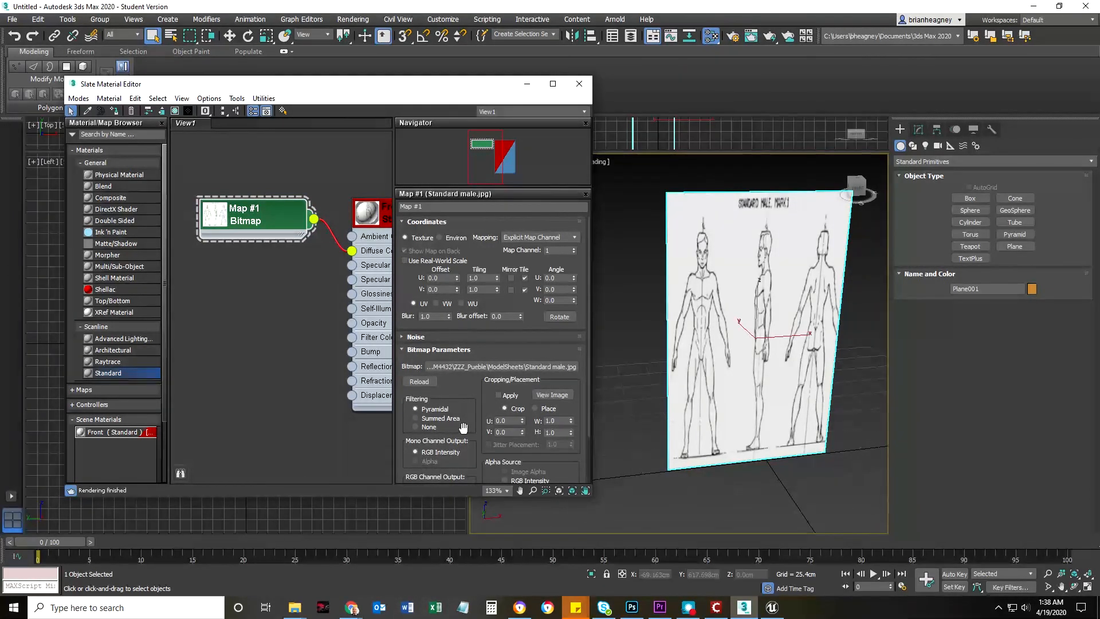
scroll(462, 427, "down", 3)
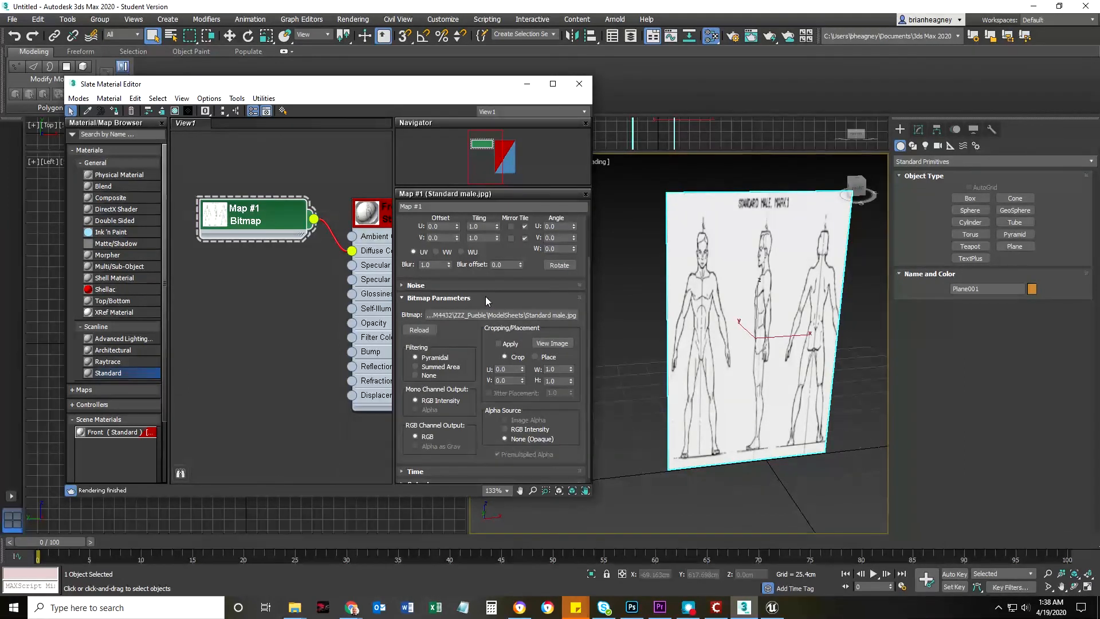
left_click(406, 298)
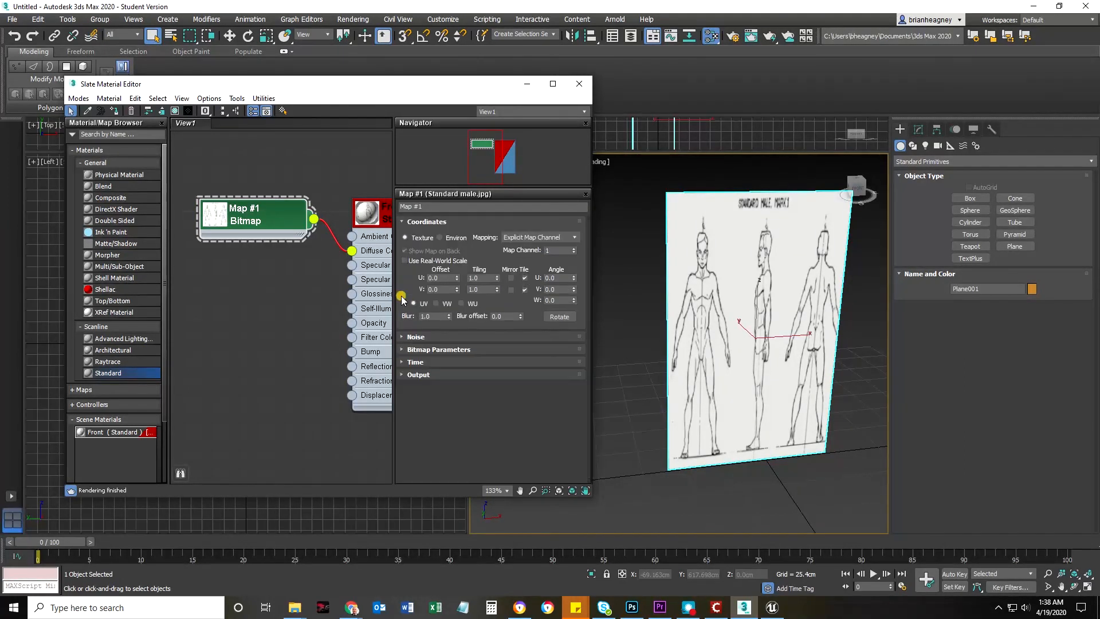
left_click(406, 350)
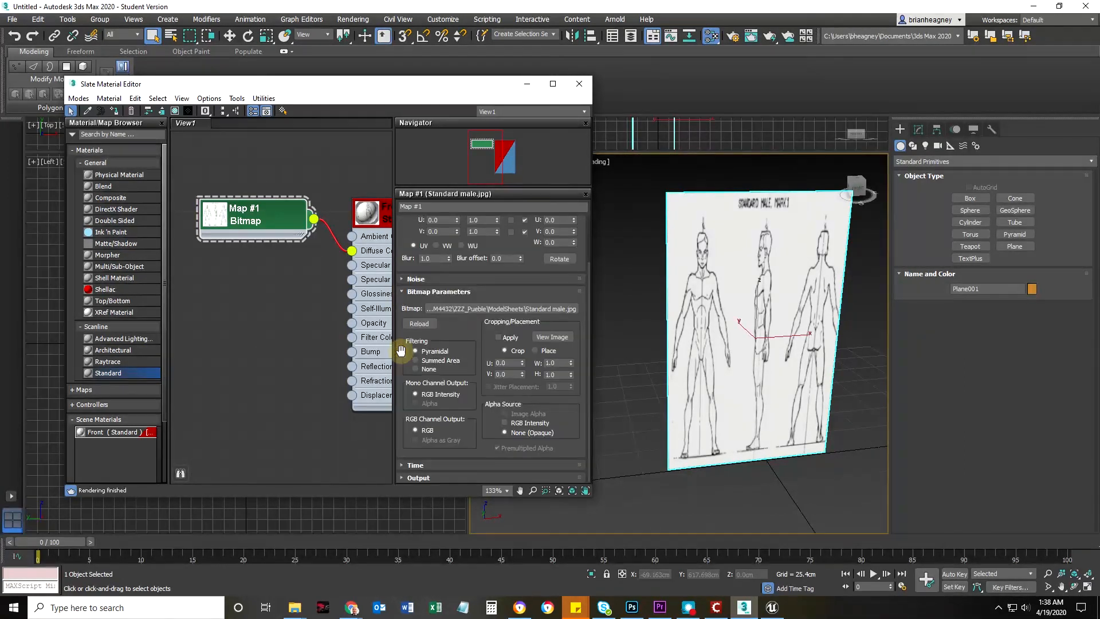
left_click(558, 339)
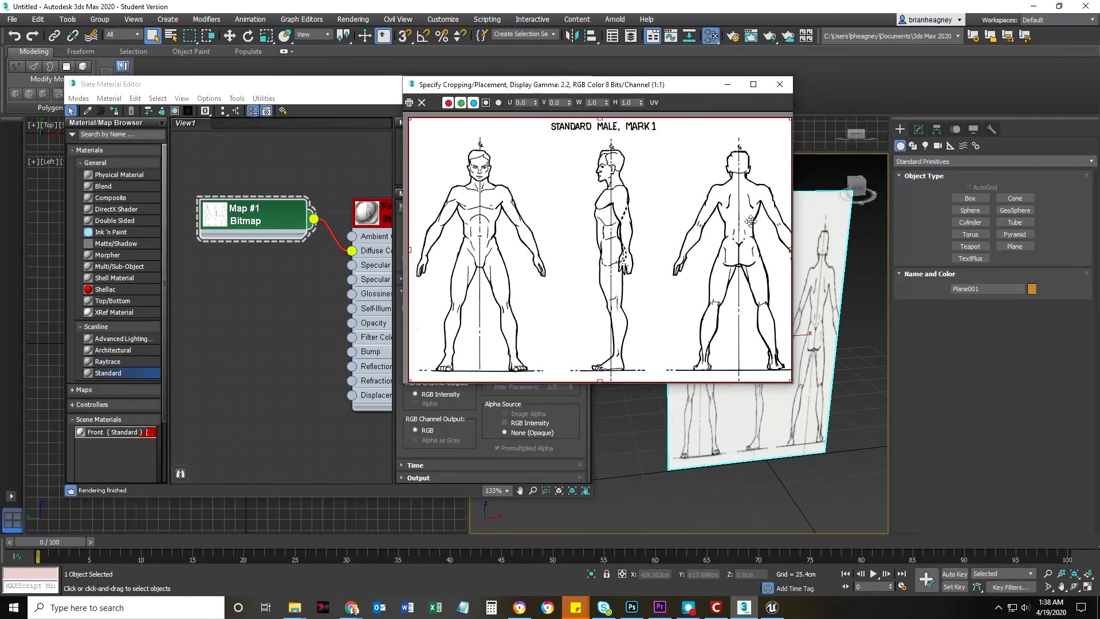
left_click_drag(787, 248, 558, 255)
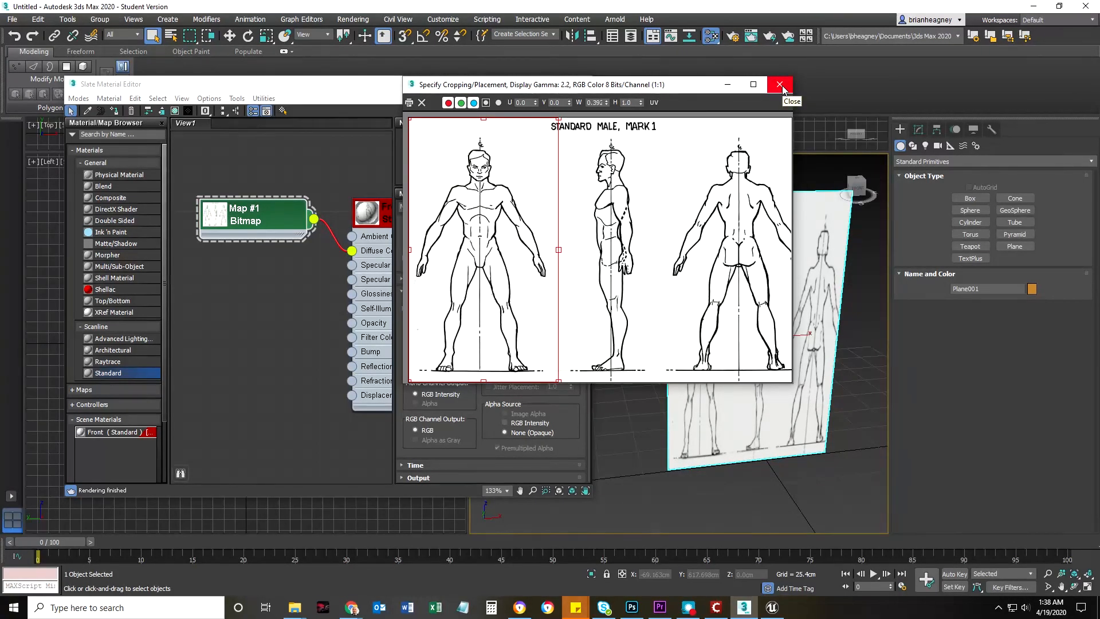
left_click(780, 85)
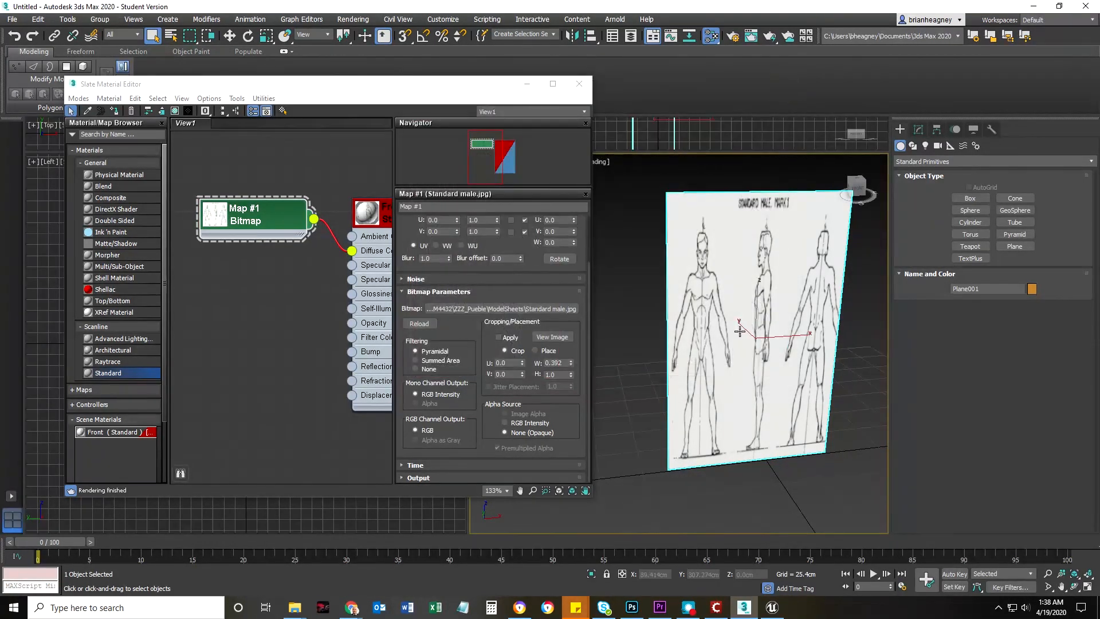
left_click(498, 337)
middle_click_drag(790, 378, 772, 376)
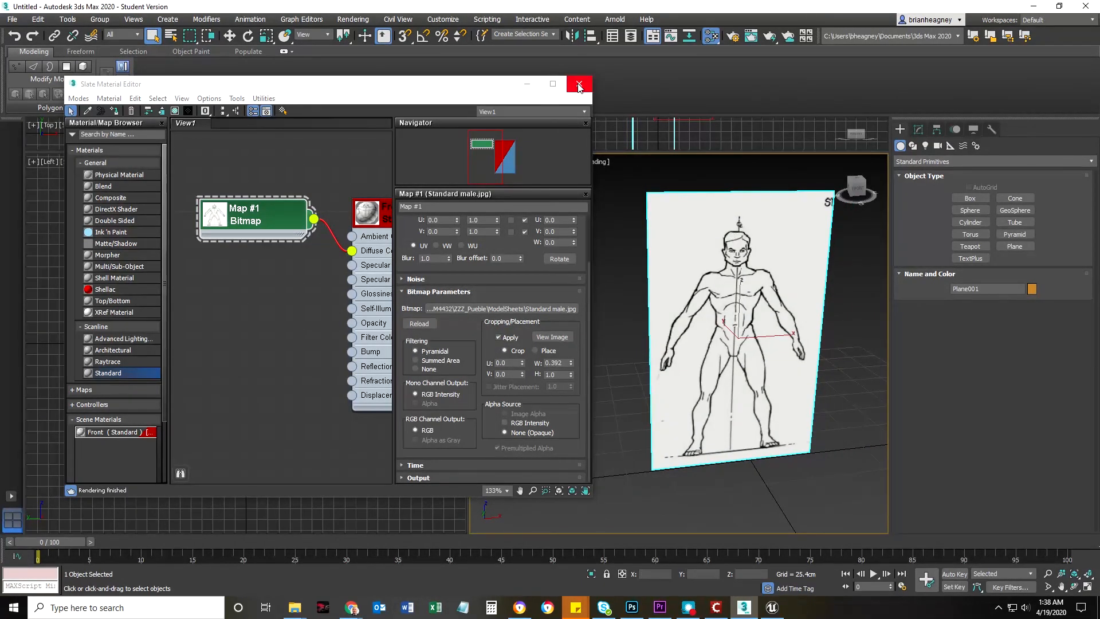
Collapse the Front material node and bring it and its bitmap node to the upper part of the node view
scroll(276, 306, "down", 4)
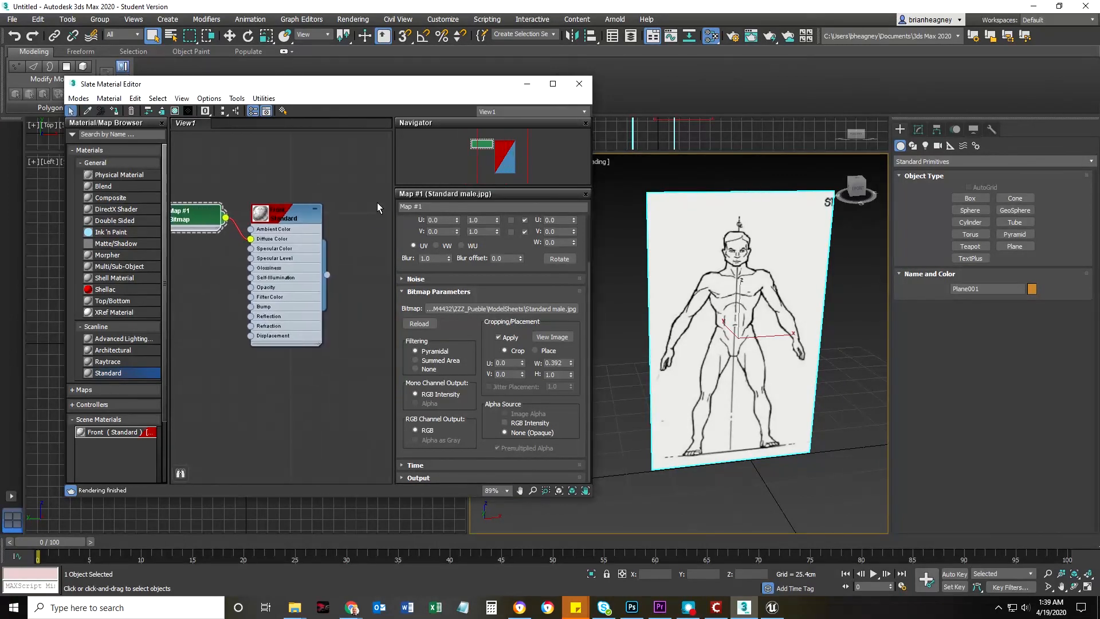
left_click(316, 212)
middle_click_drag(250, 303, 299, 279)
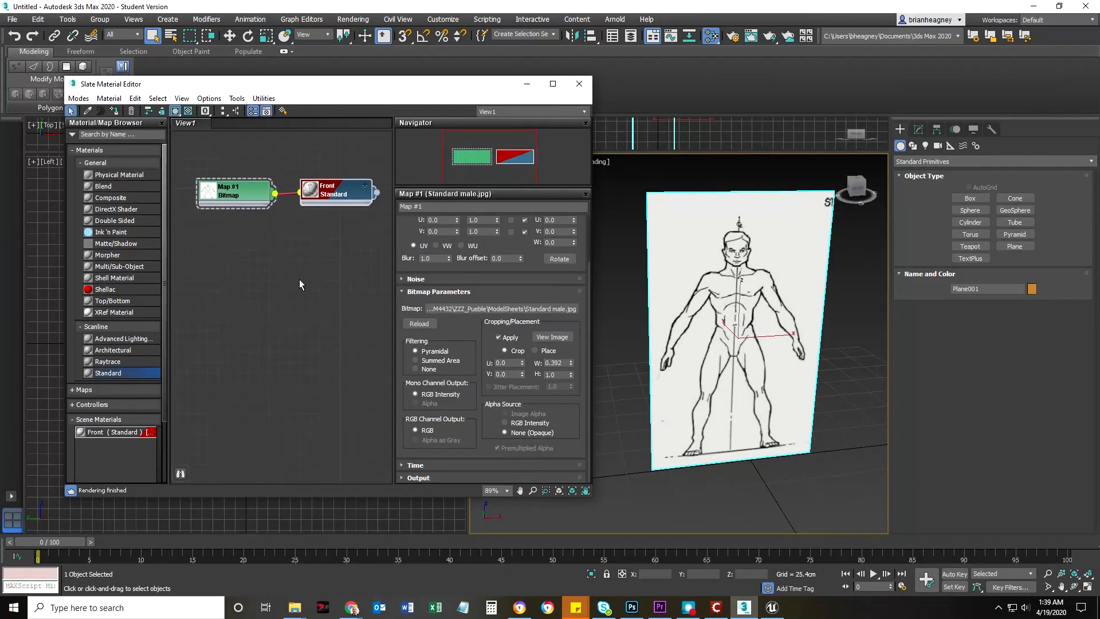
left_click(299, 280)
Add a second Standard material, name it Side, and place its node directly below the Front material
left_click_drag(103, 373, 289, 295)
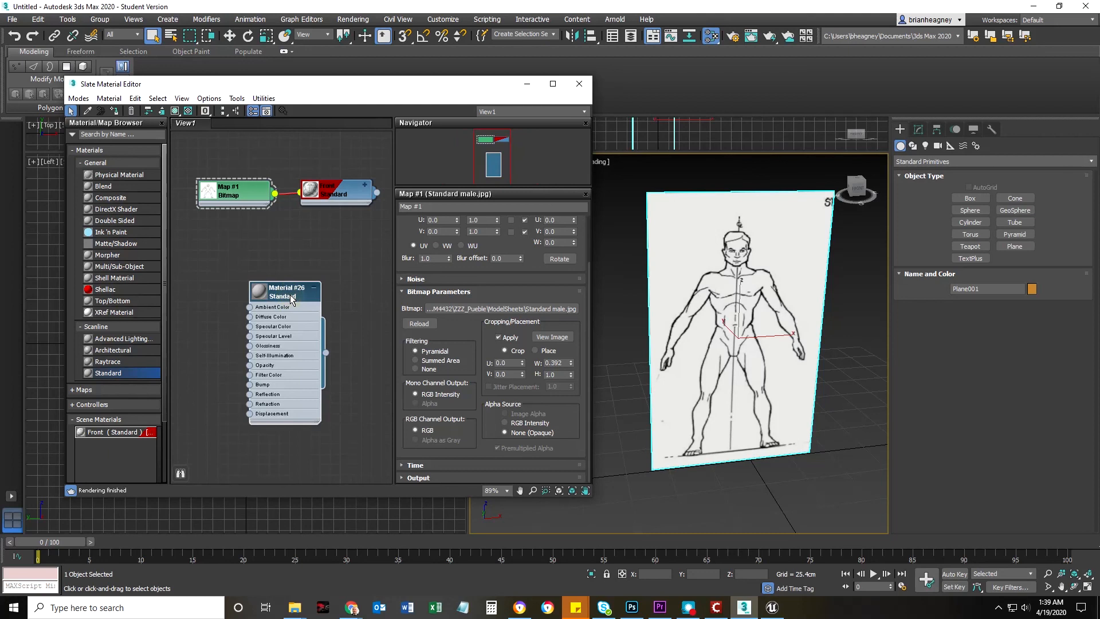
double_click(287, 292)
type("Side")
key("Return")
left_click_drag(263, 295, 314, 244)
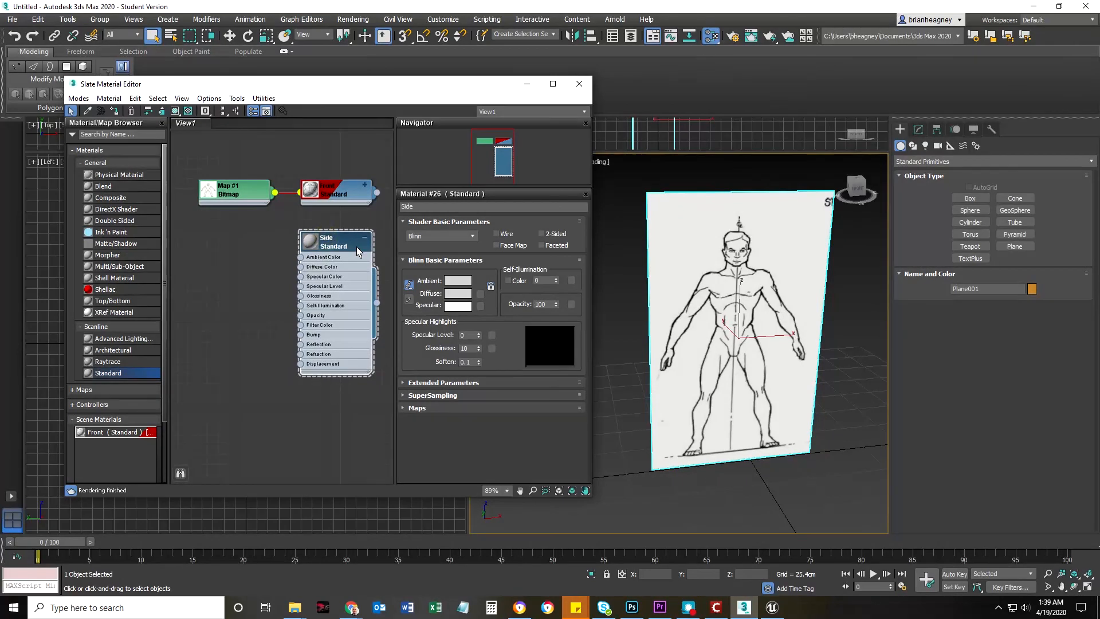
Connect a Bitmap map using Standard male.jpg to the Side material's Diffuse Color and place the map node below the Front material's bitmap
left_click(553, 84)
scroll(366, 304, "up", 5)
right_click(384, 228)
left_click(435, 101)
middle_click_drag(497, 236, 830, 453)
left_click_drag(507, 346, 315, 301)
mouse_move(338, 309)
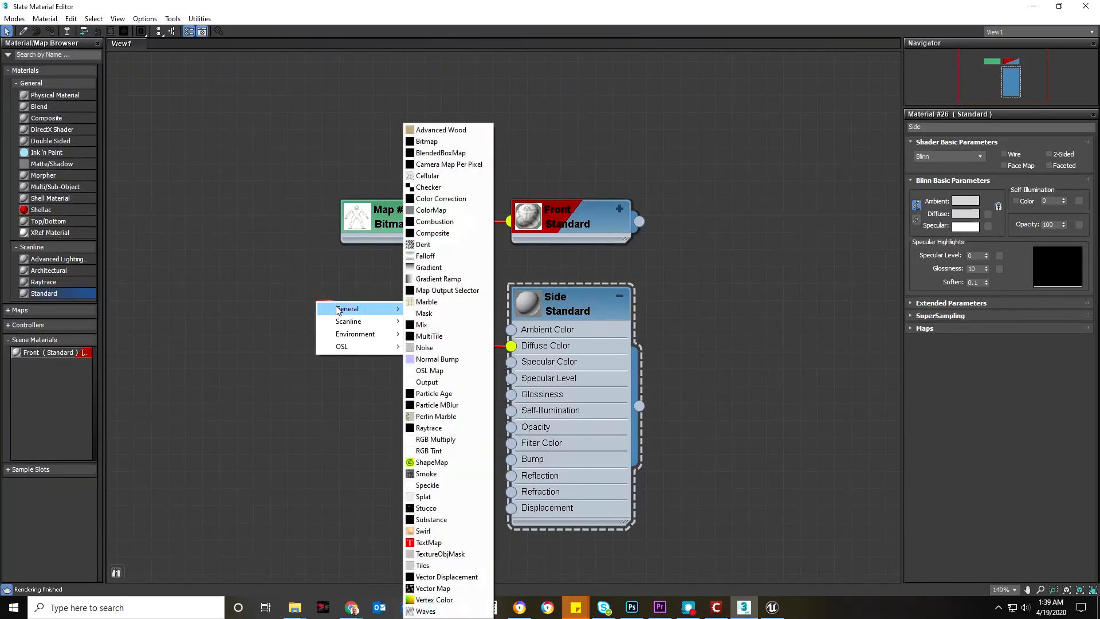
left_click(427, 141)
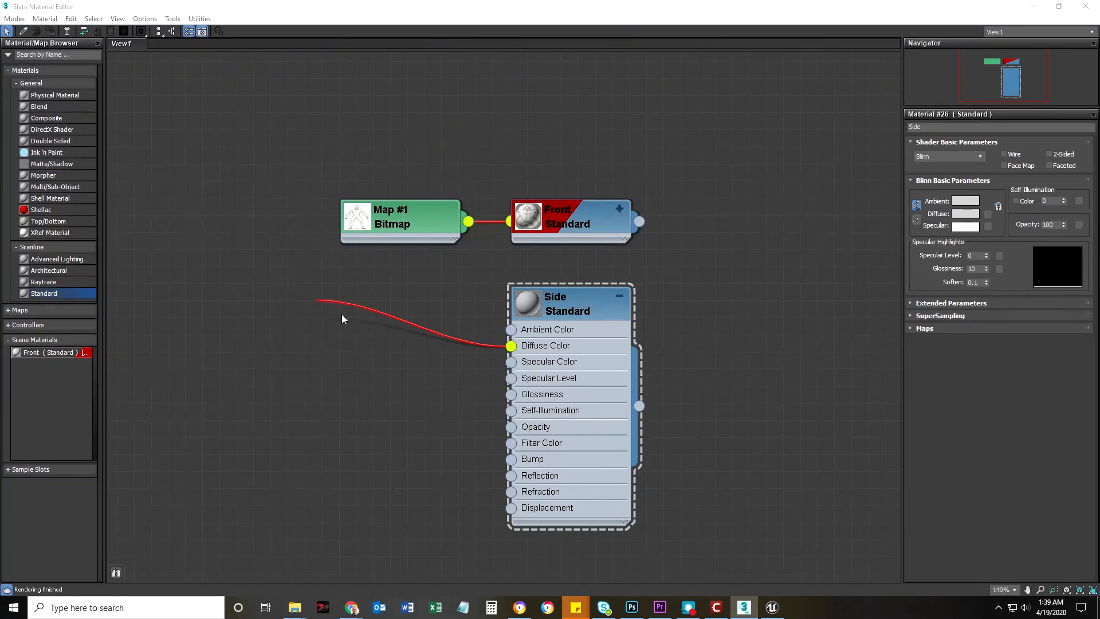
left_click_drag(339, 308, 428, 323)
double_click(413, 313)
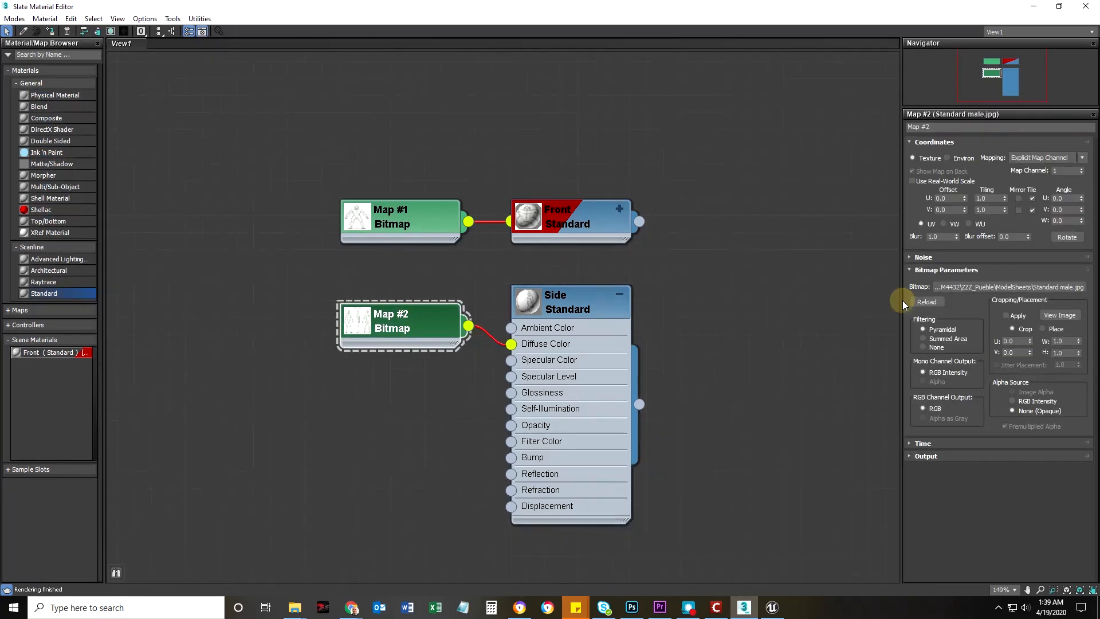
Crop the Side material's bitmap to the side-view figure with U 0.417 and width 0.215, and apply the cropping
left_click(1059, 315)
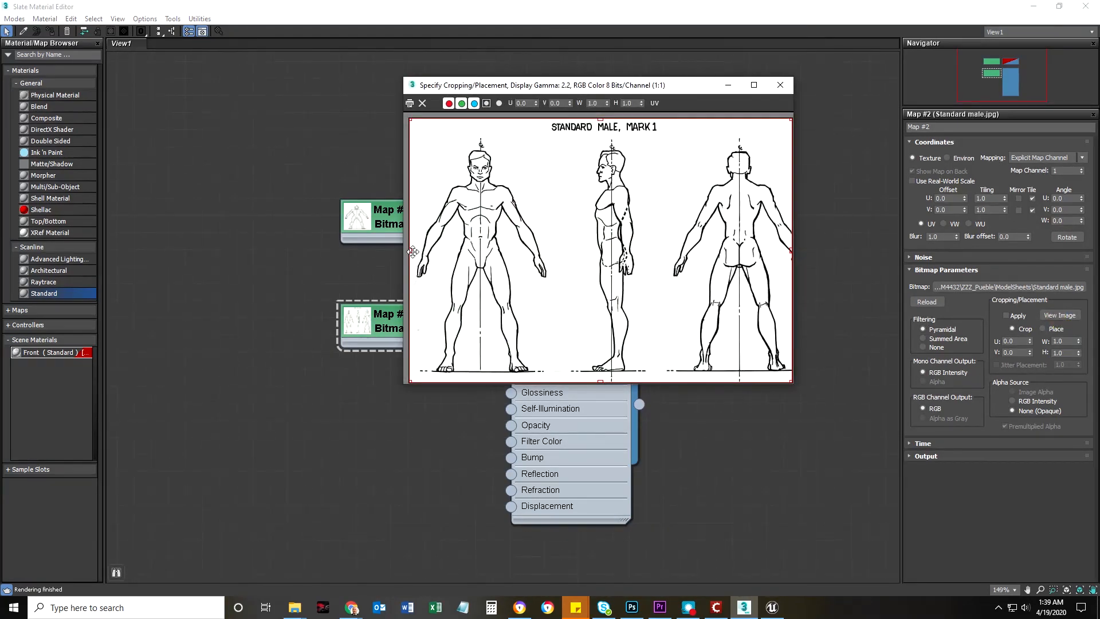
left_click_drag(410, 250, 569, 252)
left_click_drag(790, 250, 652, 252)
left_click(783, 85)
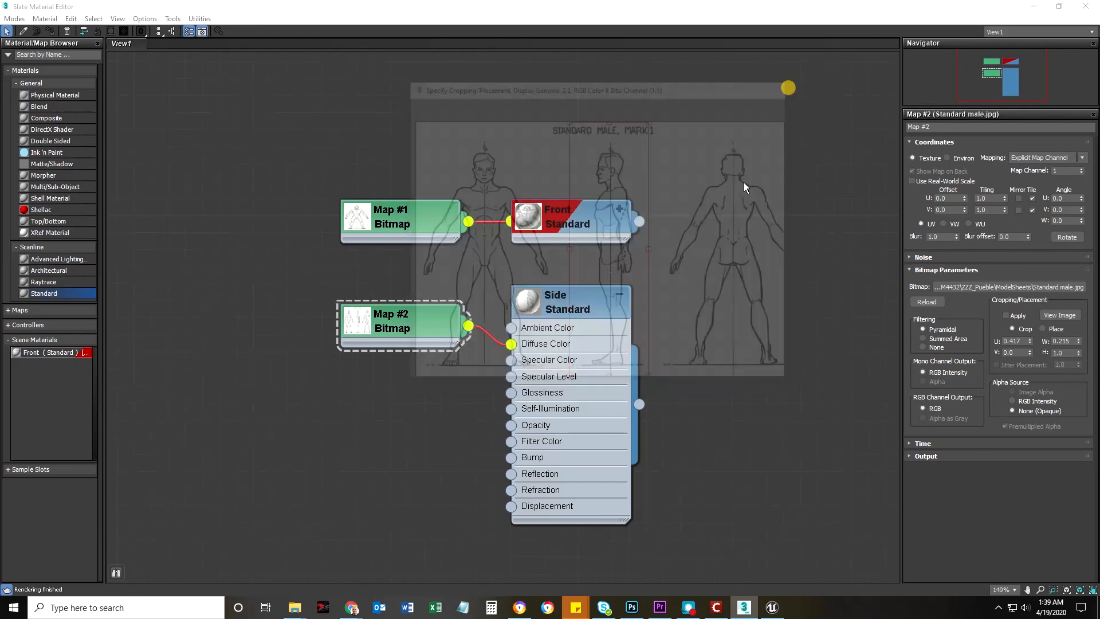
left_click(1006, 315)
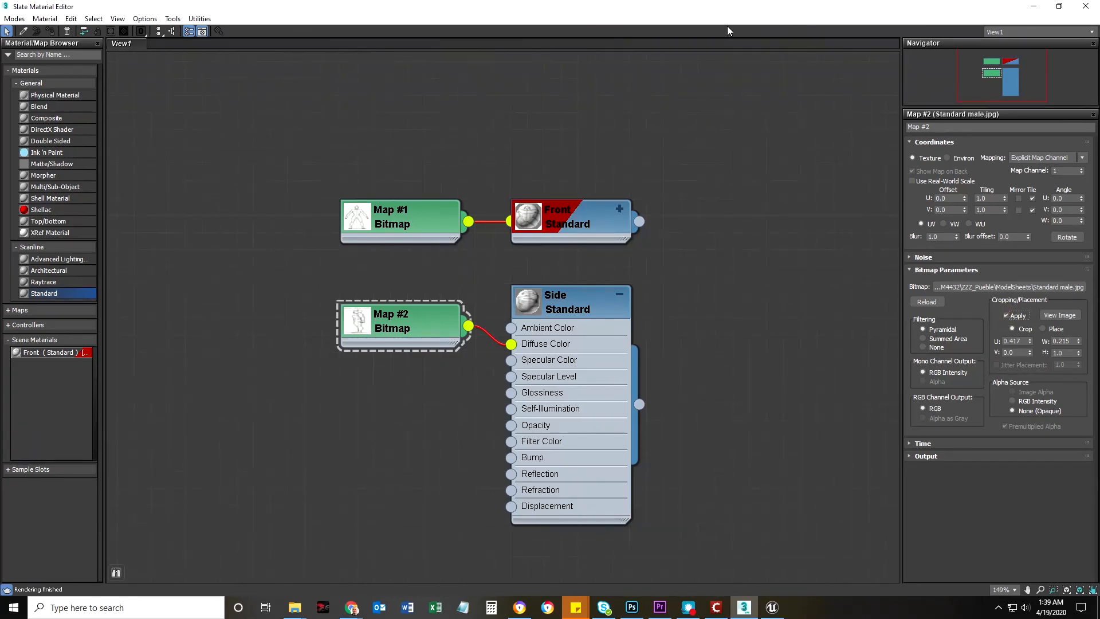
Restore the material editor's window size, show the shaded Side material in the viewport, and close the editor
double_click(553, 9)
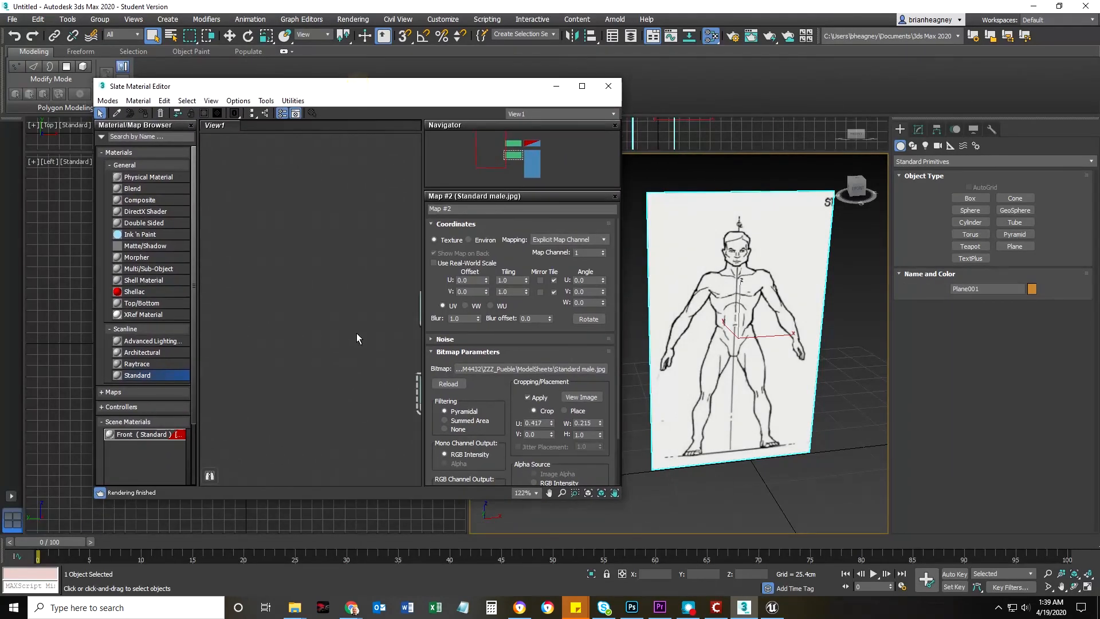
right_click(331, 369)
left_click(249, 306)
middle_click_drag(396, 298, 315, 235)
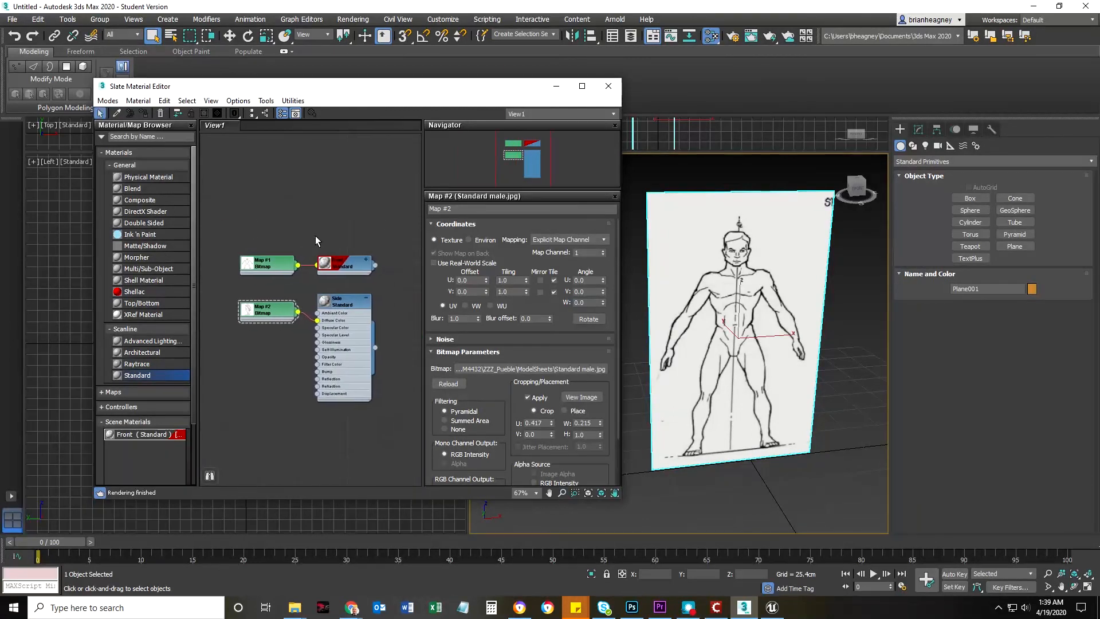
scroll(314, 289, "up", 2)
left_click(370, 303)
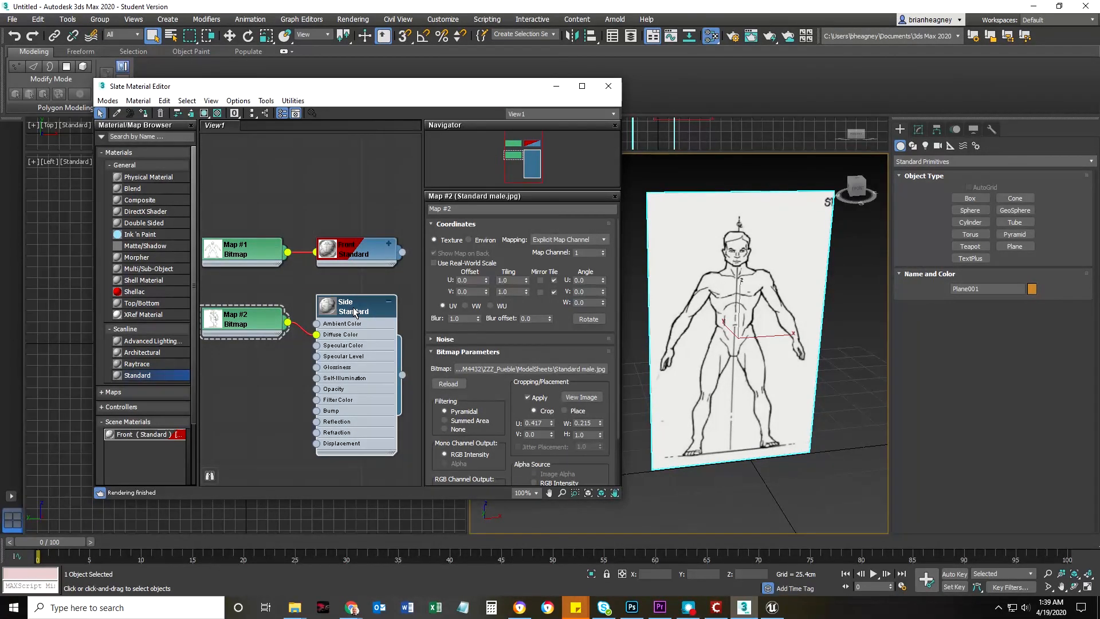
left_click(204, 114)
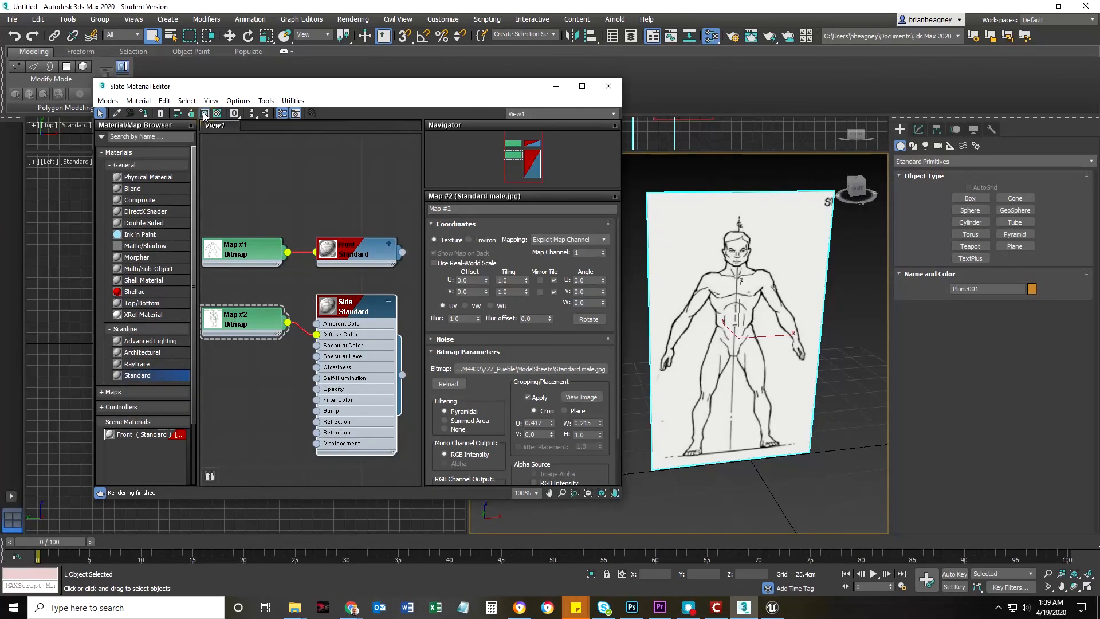
left_click(608, 85)
scroll(652, 333, "down", 5)
scroll(653, 332, "up", 2)
middle_click_drag(653, 332, 670, 351)
key("w")
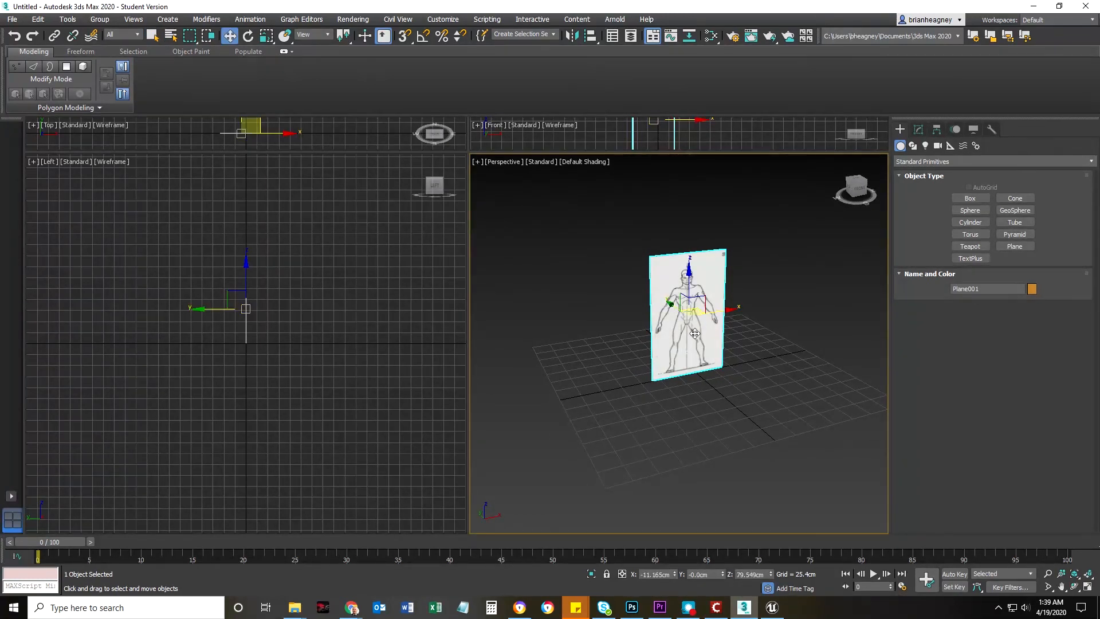
key("e")
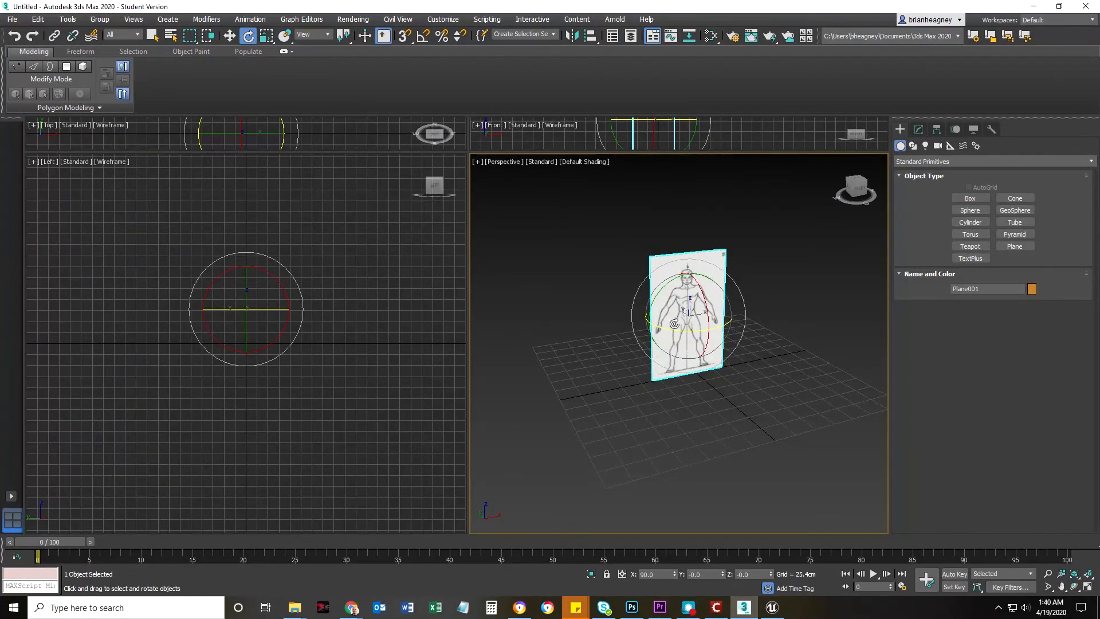
left_click_drag(694, 330, 599, 338, "shift")
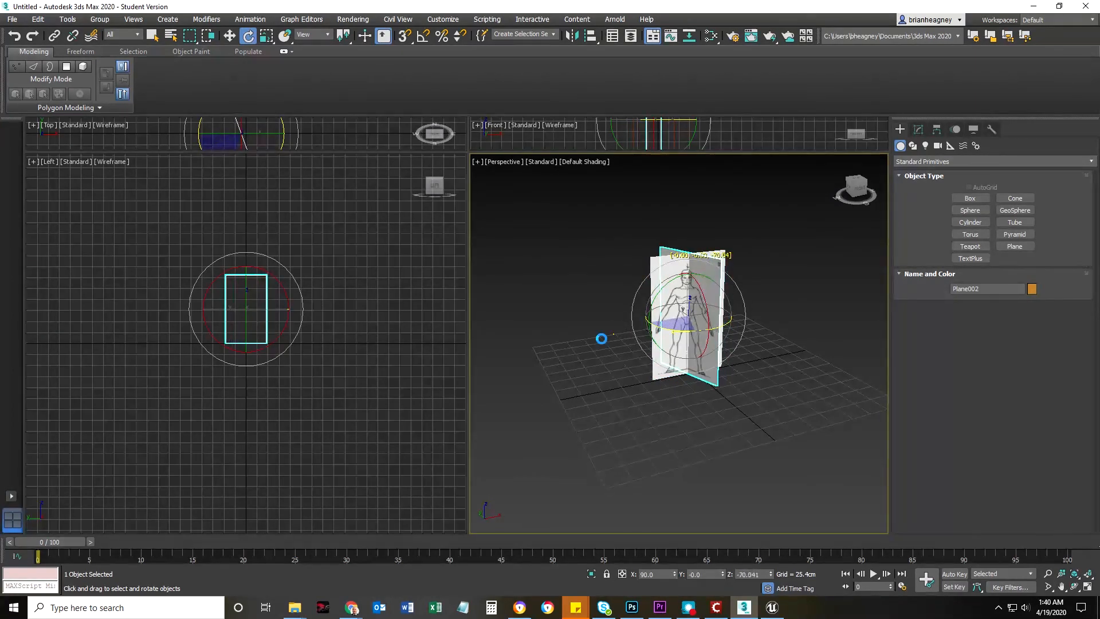
left_click(596, 351)
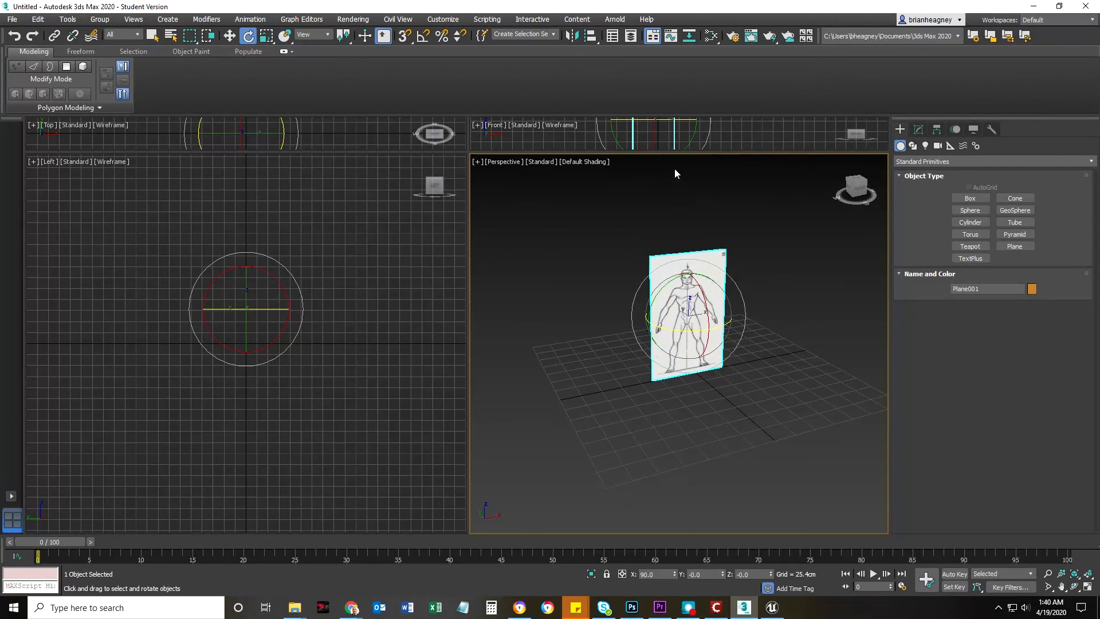
Enable angle snap and clone the front plane as a copy rotated -90 degrees about Z, naming it Plane_Left
left_click(422, 36)
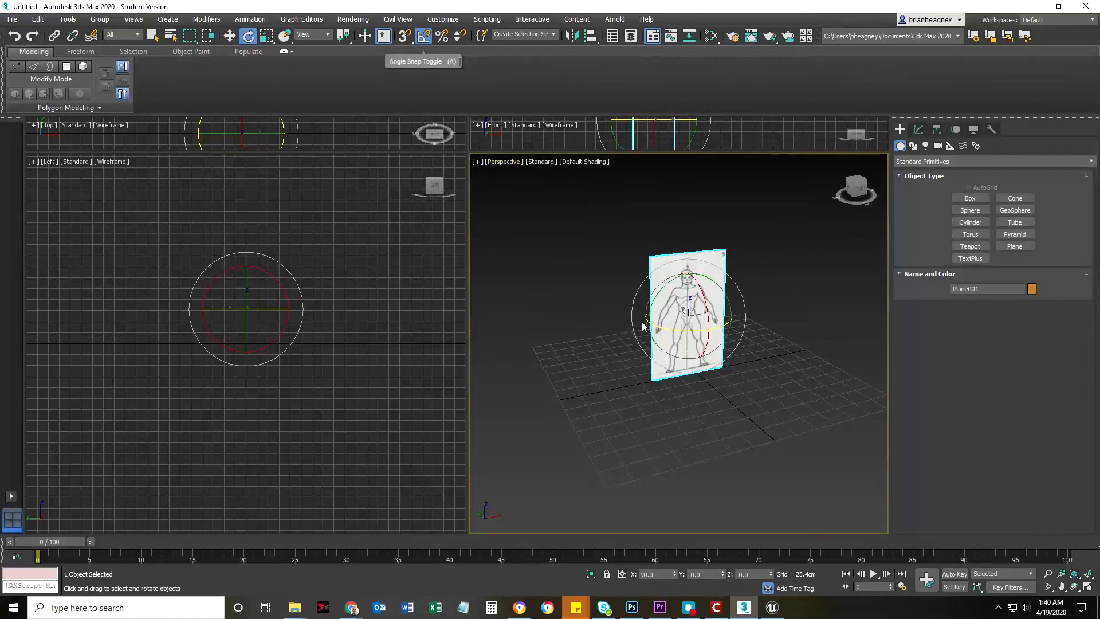
left_click_drag(681, 328, 629, 332, "shift")
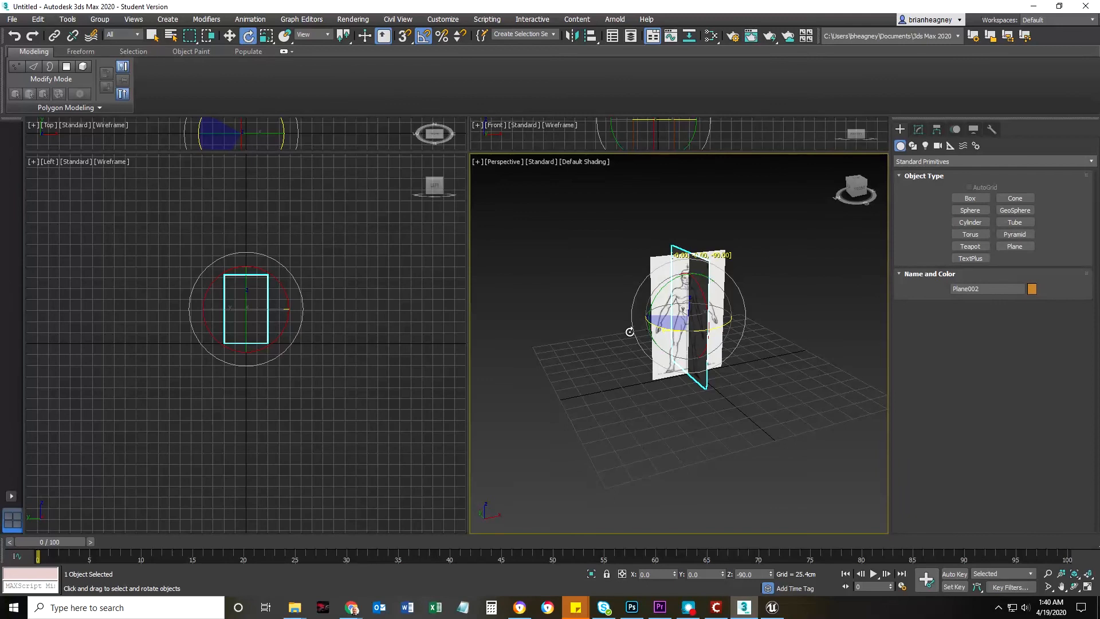
left_click_drag(630, 331, 629, 332, "shift")
left_click(532, 336)
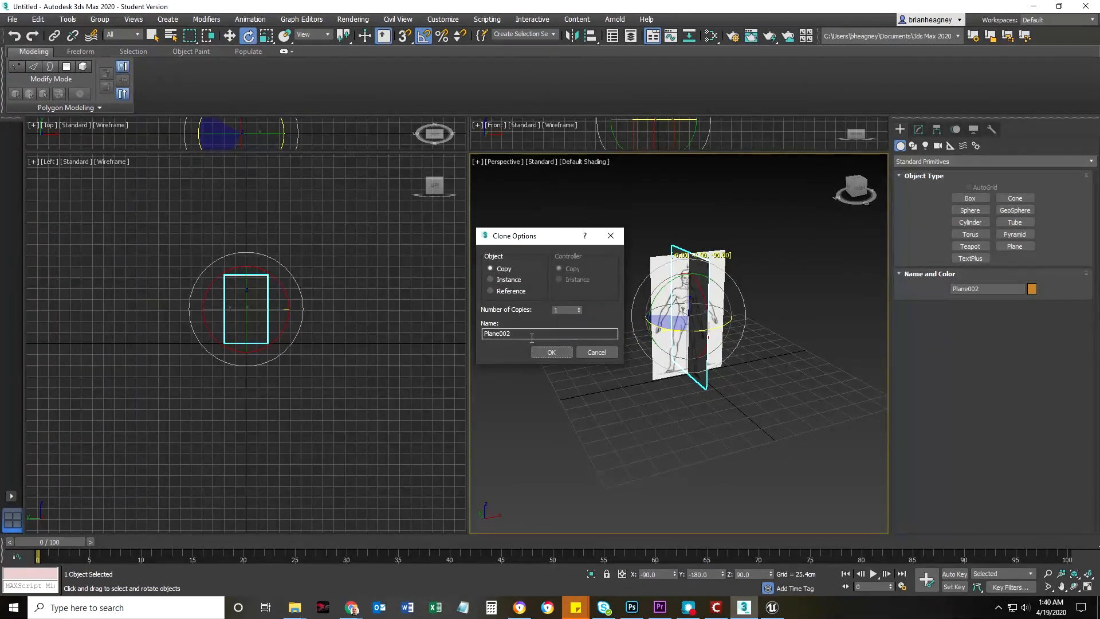
left_click_drag(533, 336, 480, 333)
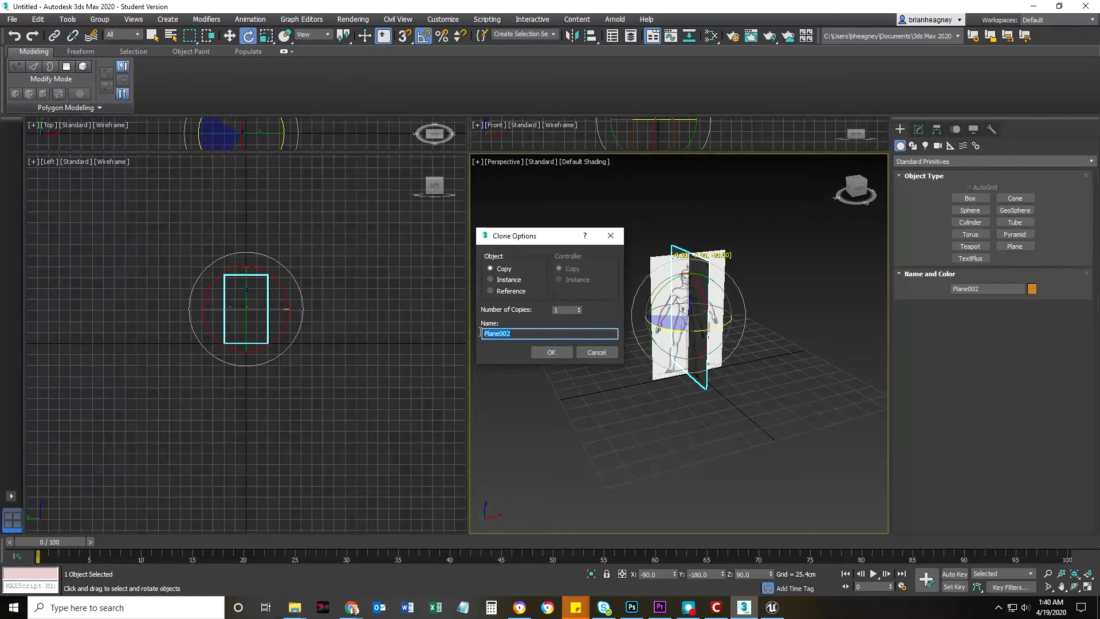
type("Plane_Left")
key("Return")
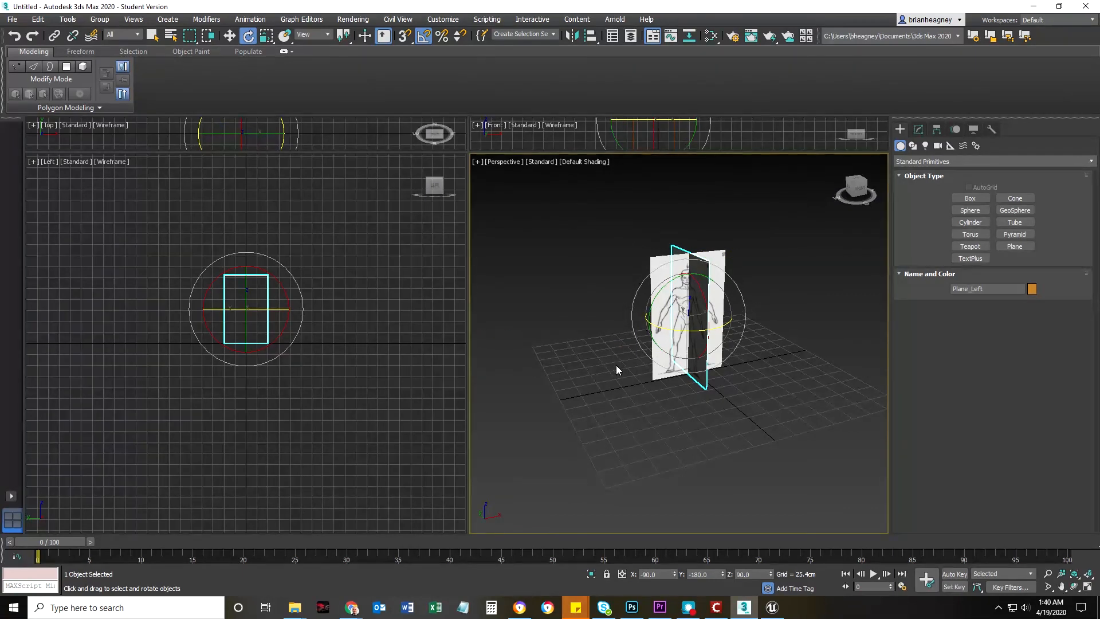
Move Plane_Left along X to about 103 cm and the front plane back along Y to about 132 cm
key("w")
left_click_drag(727, 308, 804, 298)
left_click(685, 320)
left_click_drag(664, 301, 625, 276)
Rename the front-view plane as Plane_Right
left_click(657, 378)
left_click(644, 329)
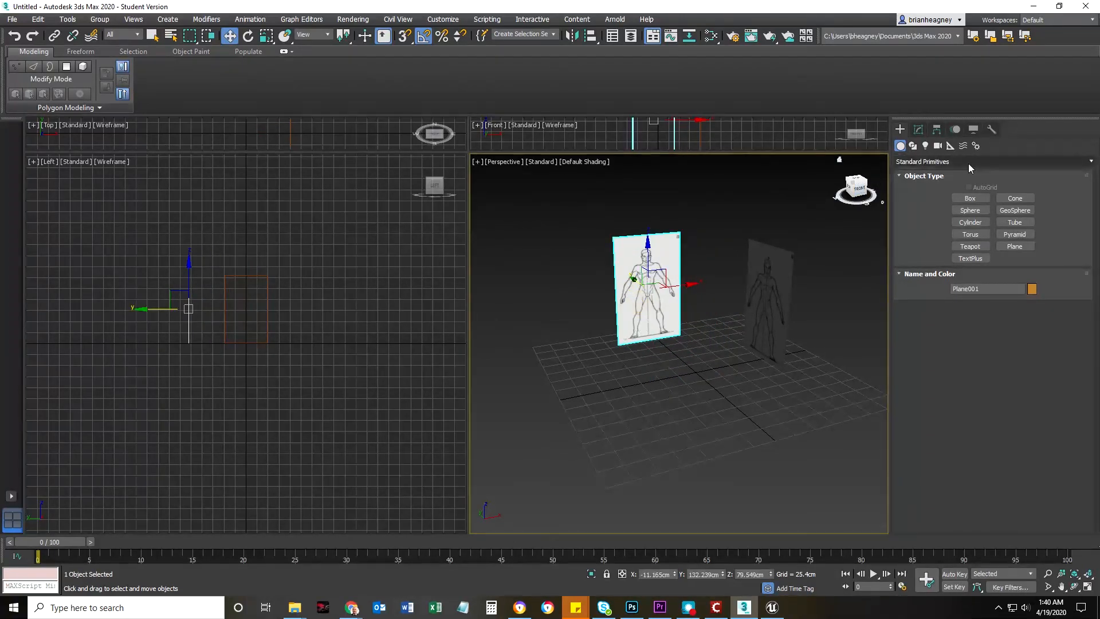
left_click(919, 130)
left_click(935, 150)
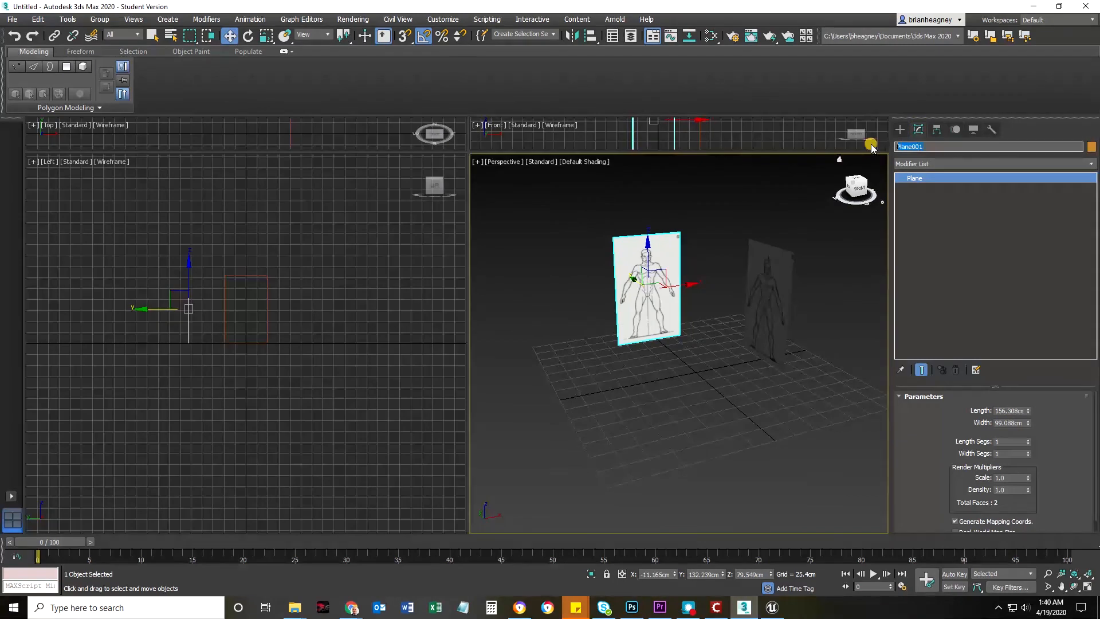
type("Plane_Right")
key("Return")
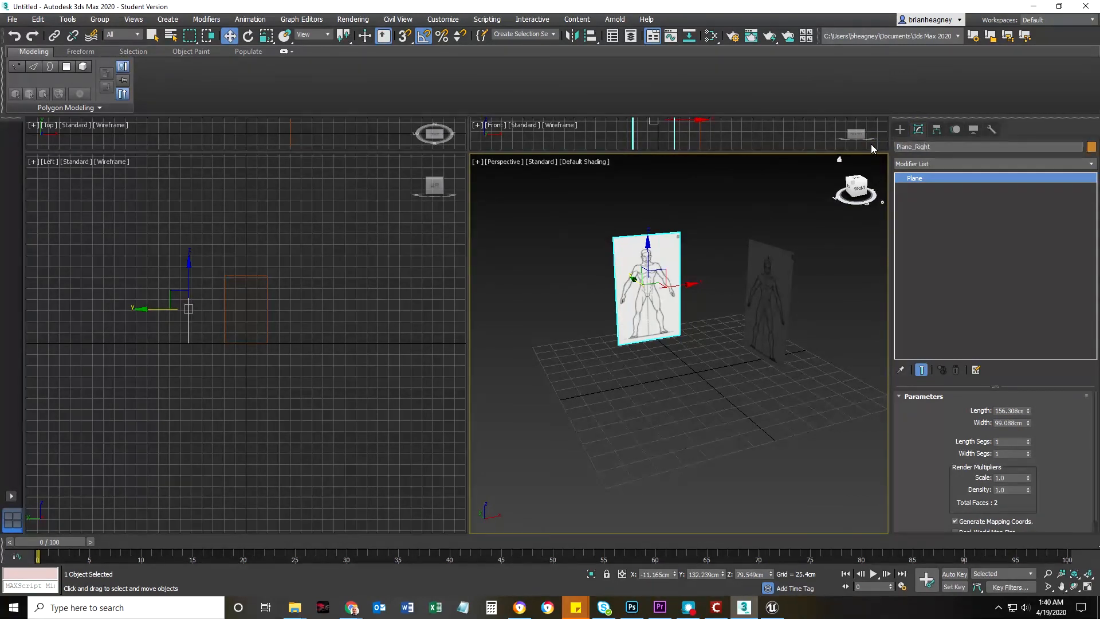
Select Plane_Right, open its display settings, and widen the command panel to two columns to expose Display Properties
left_click(650, 434)
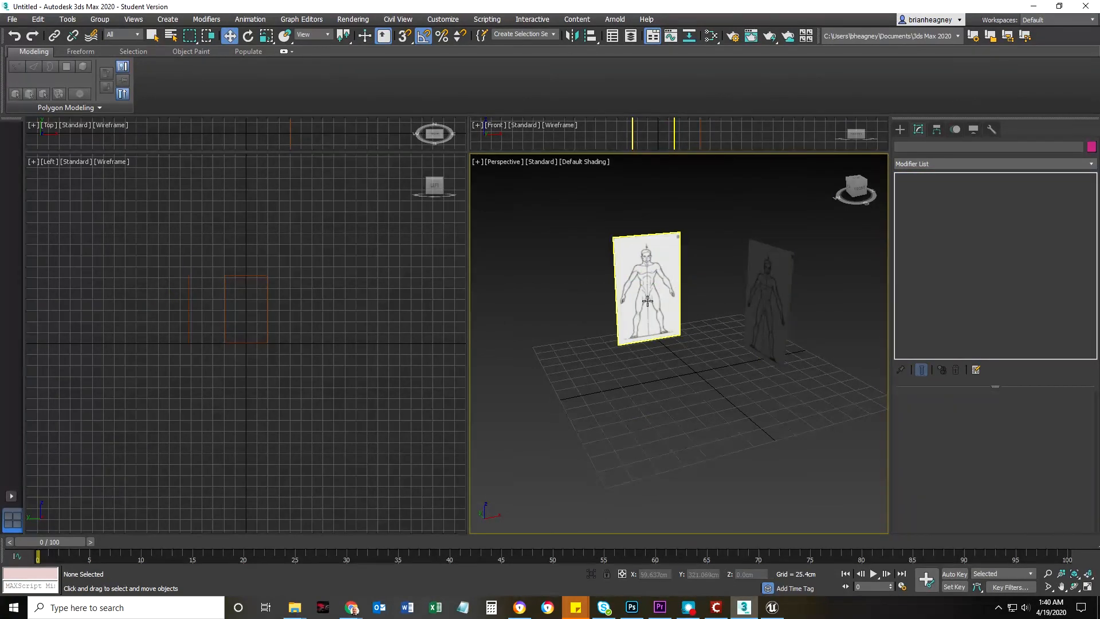
left_click(630, 317)
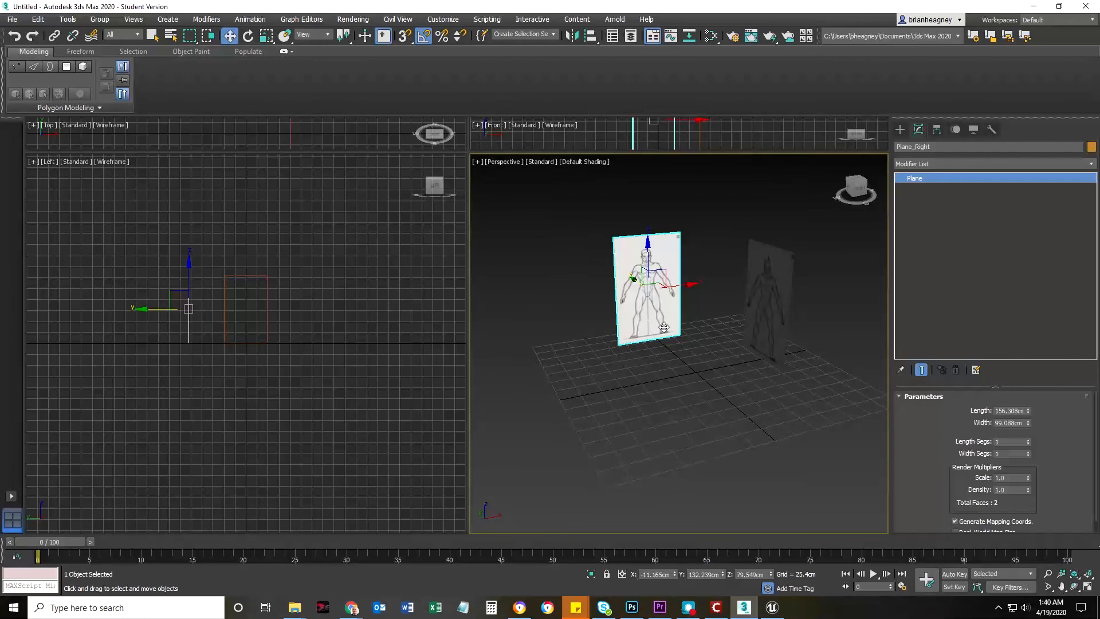
left_click(972, 130)
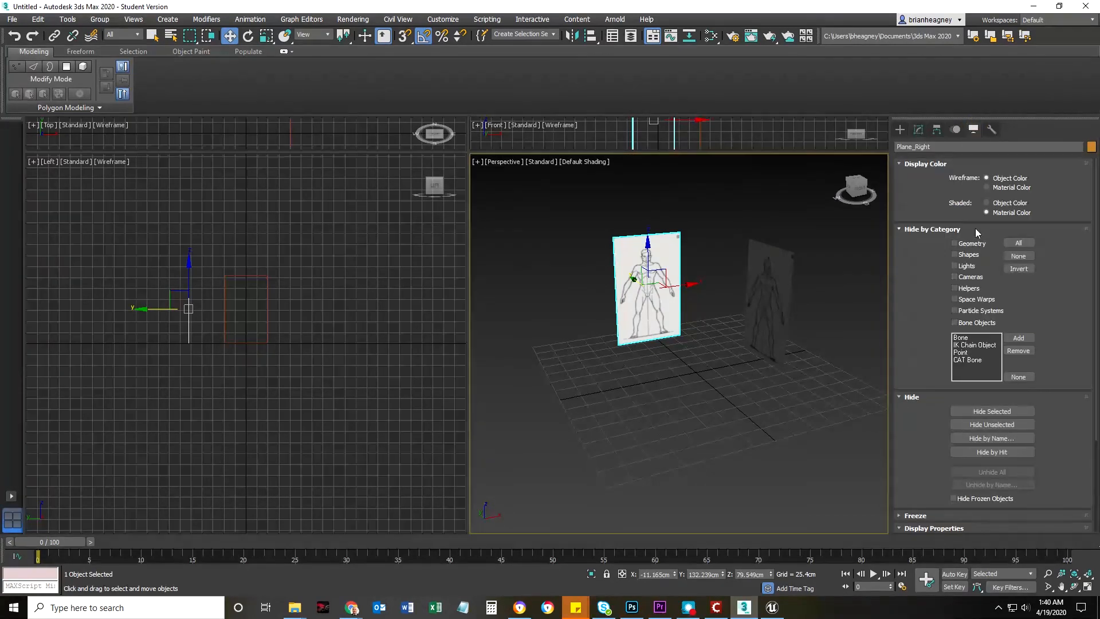
scroll(930, 429, "down", 3)
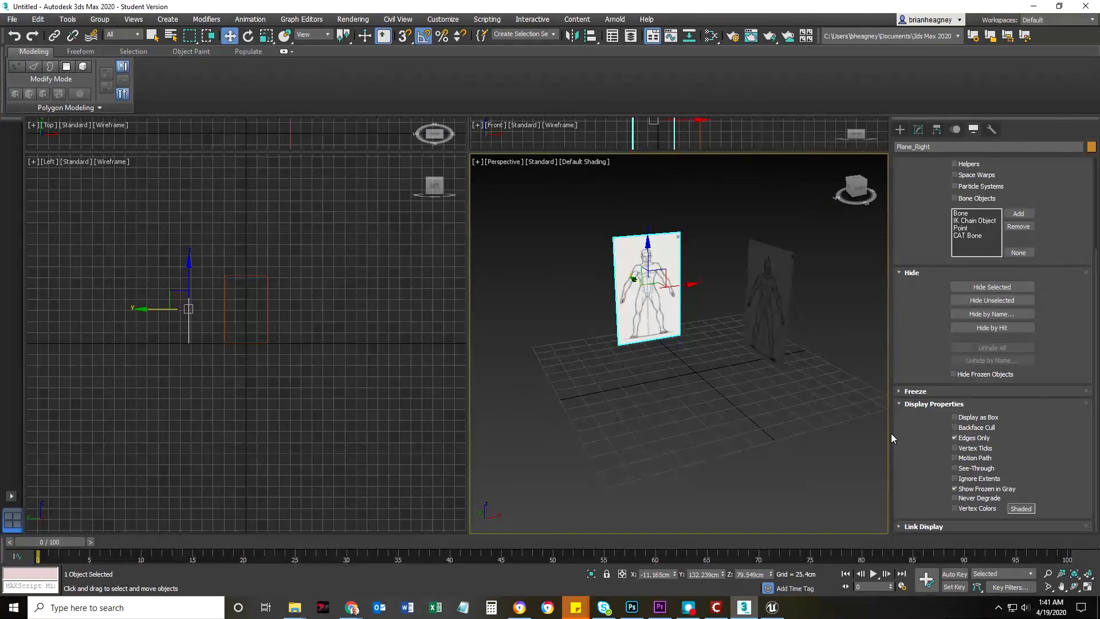
left_click_drag(889, 433, 828, 432)
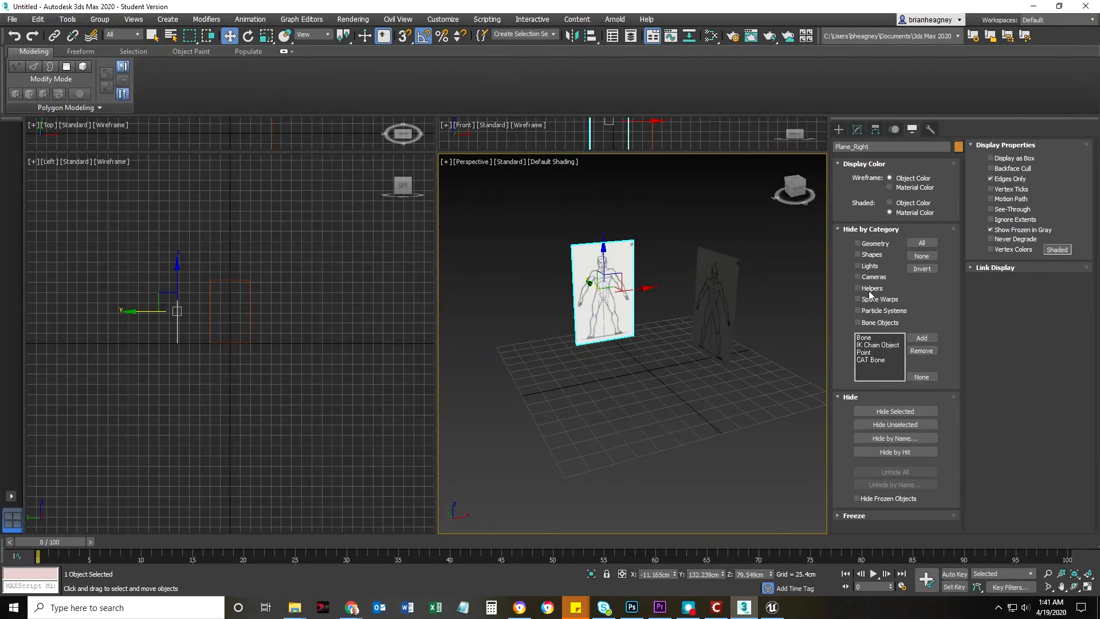
Try freezing Plane_Right with its current display properties, then undo the freeze
right_click(618, 253)
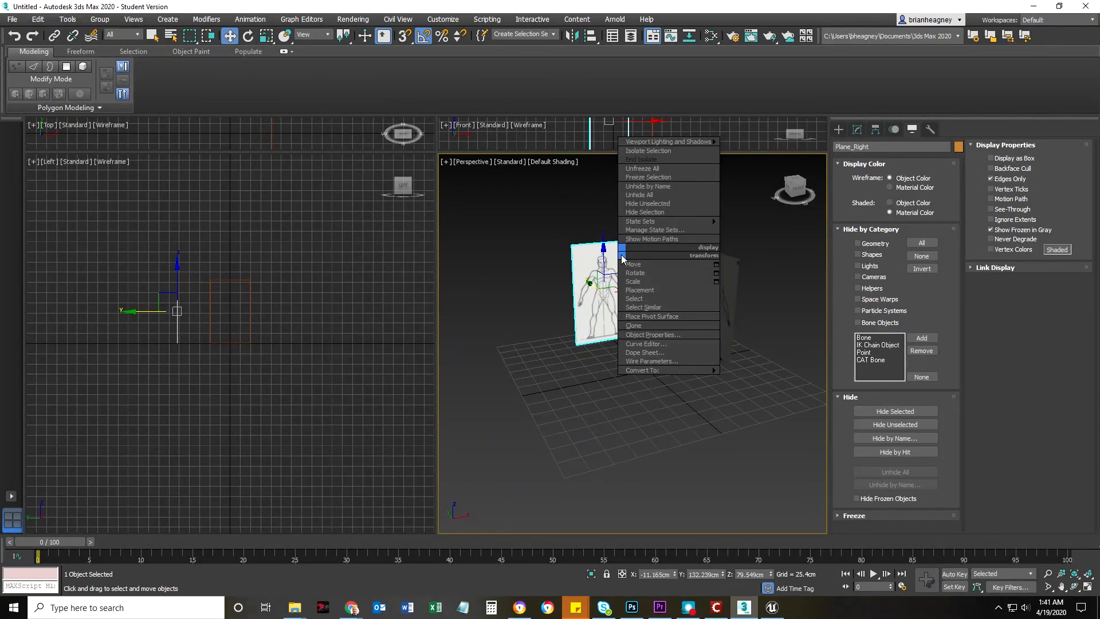
left_click(635, 178)
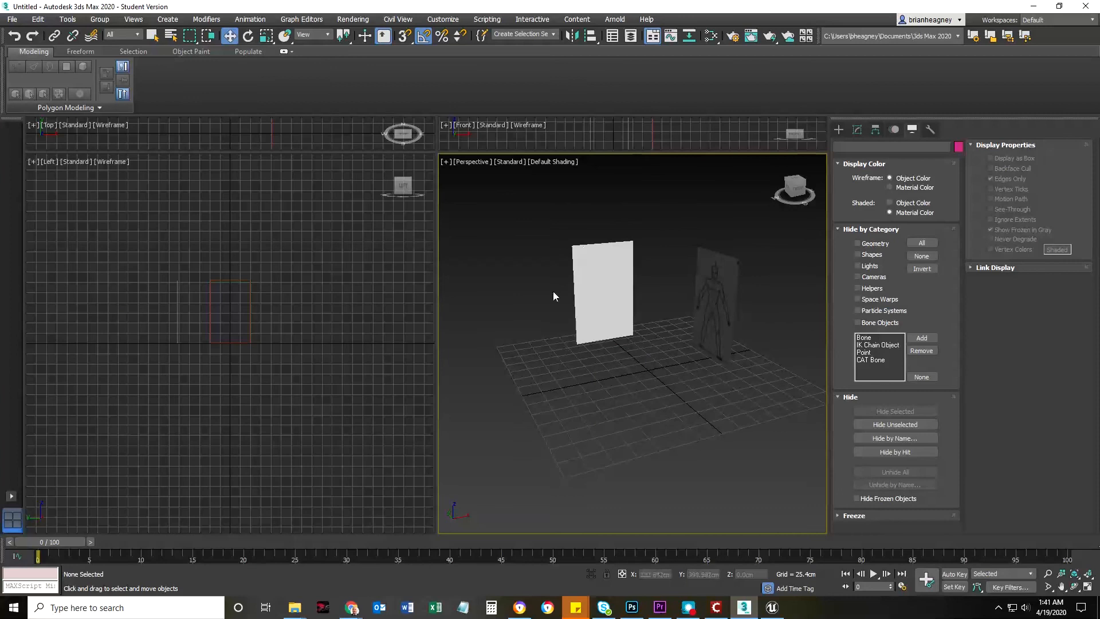
left_click(670, 408)
left_click(659, 389)
left_click(595, 275)
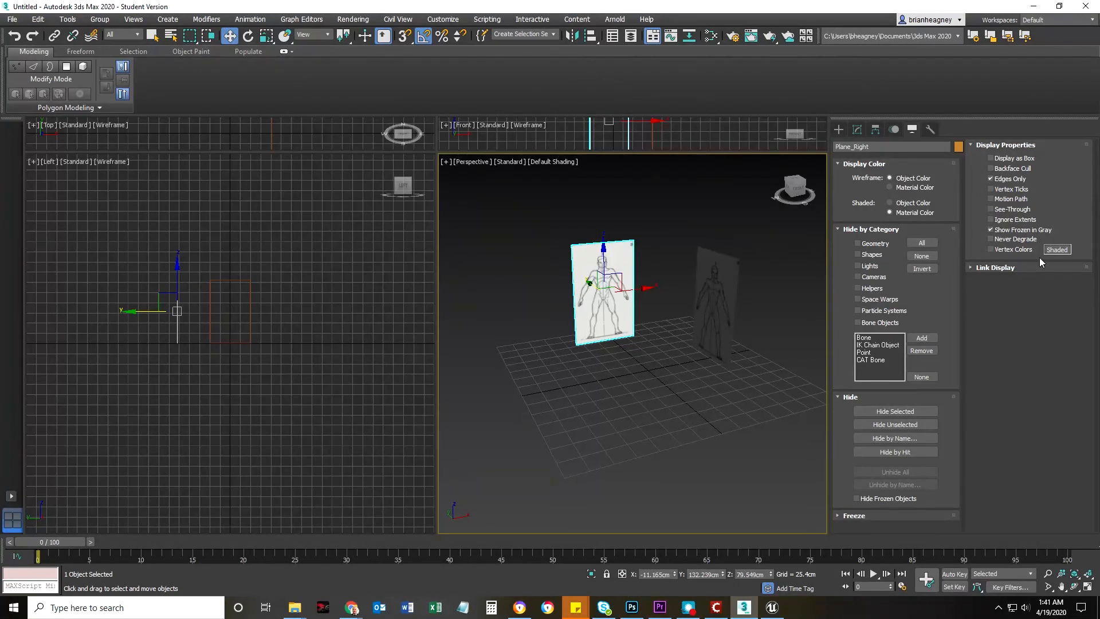
Turn off Show Frozen in Gray for Plane_Right and test freezing the plane
left_click(990, 229)
right_click(587, 260)
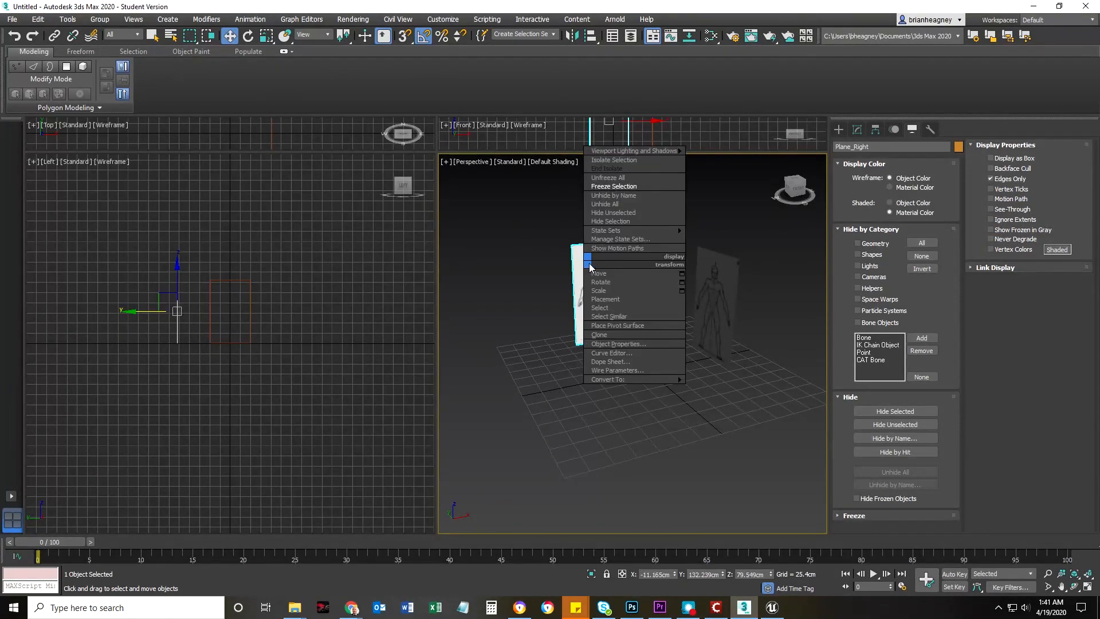
left_click(612, 186)
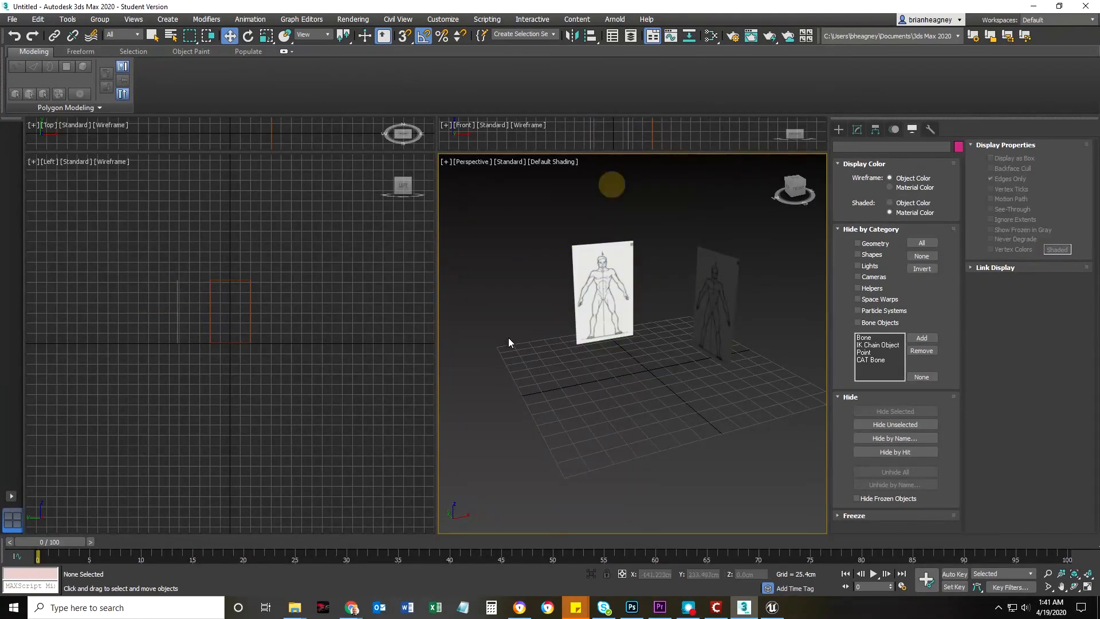
left_click(613, 324)
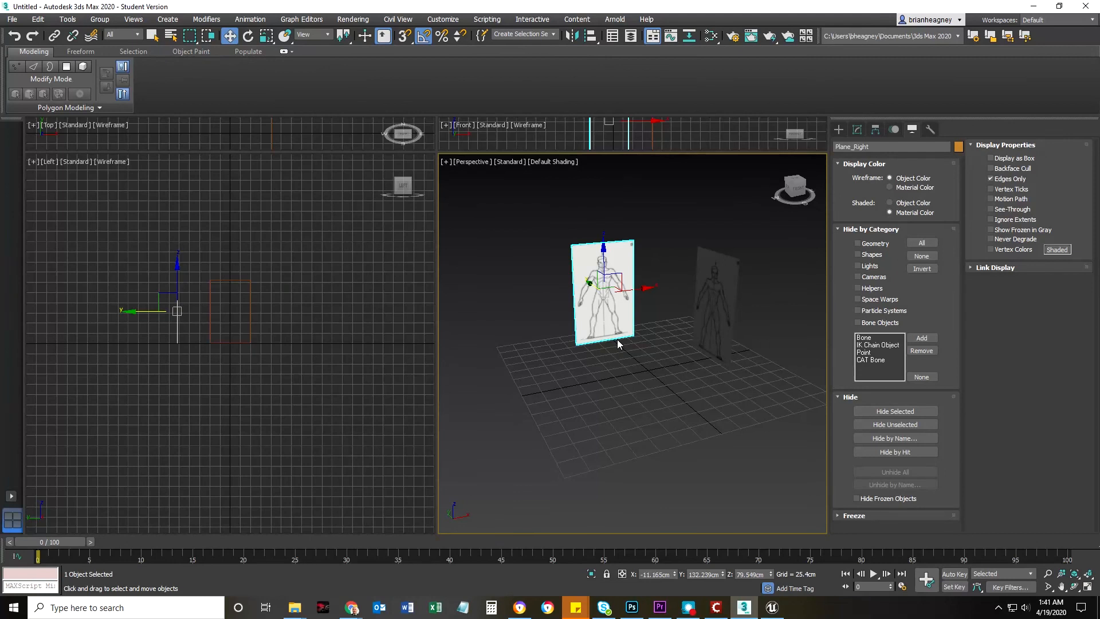
Turn off Show Frozen in Gray for Plane_Left, clear the selection, and open the Scene Explorer
left_click(705, 309)
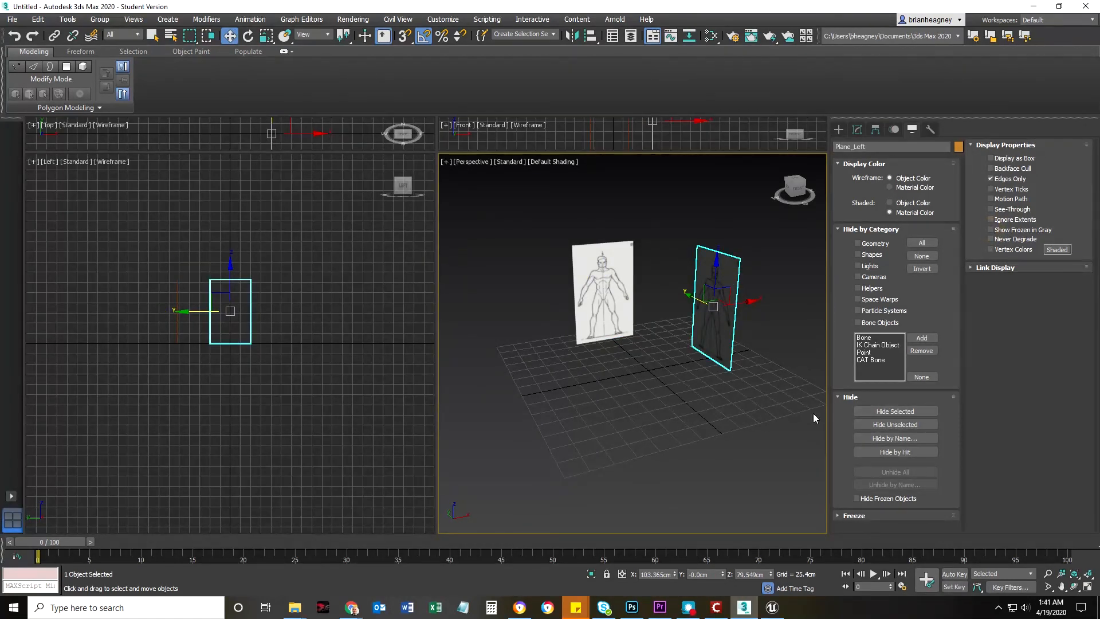
left_click(693, 437)
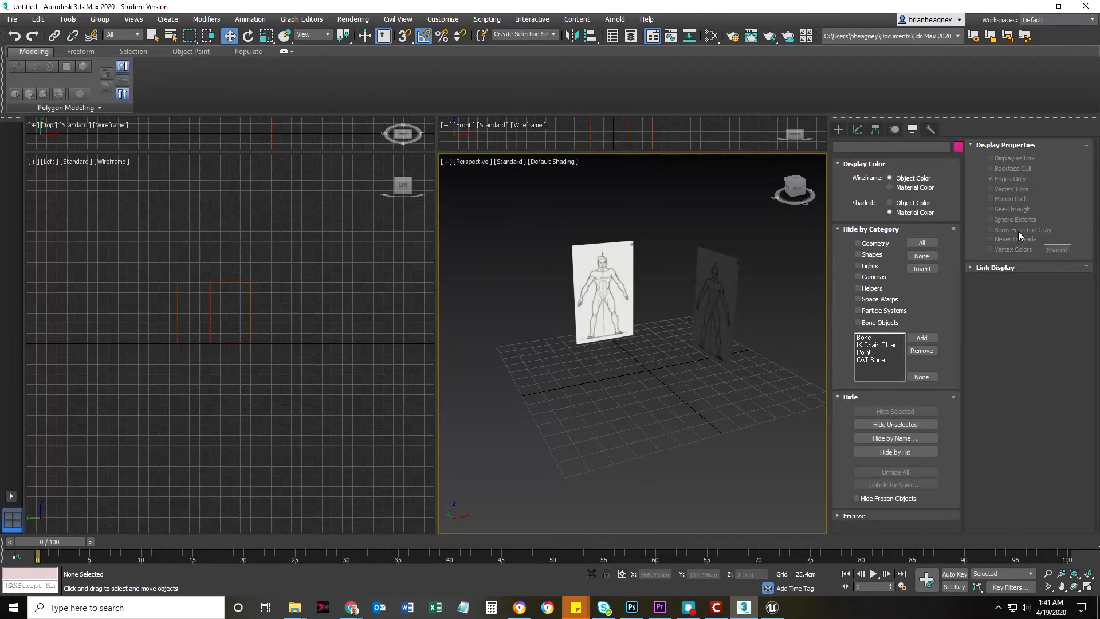
left_click(612, 38)
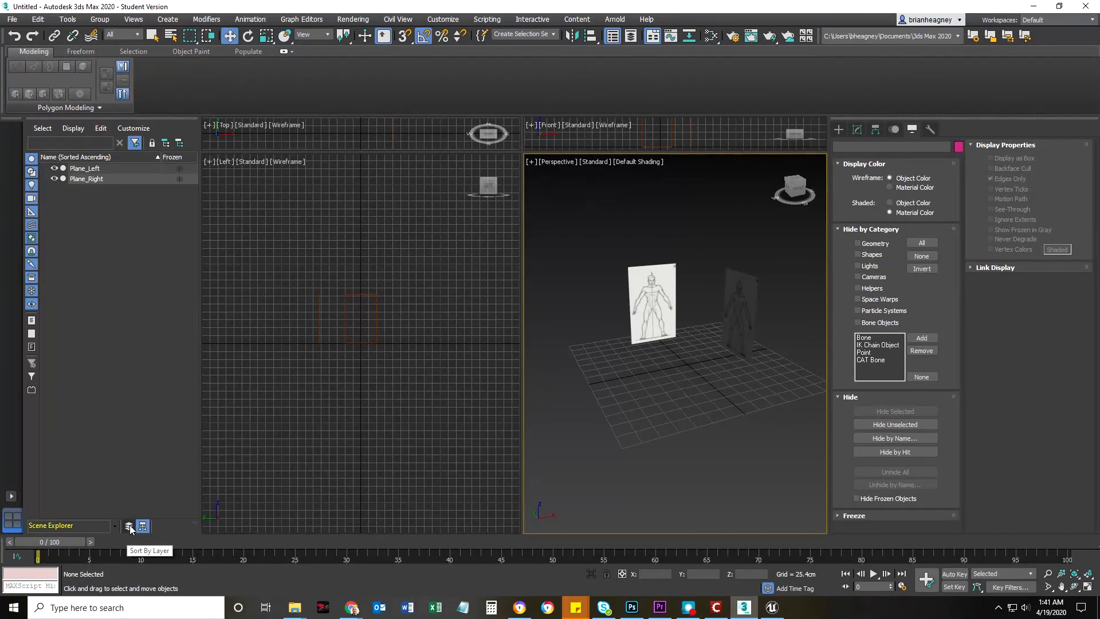
Sort the Scene Explorer by layer, expand the 0 (default) layer, and widen the explorer to reveal its layer tools
mouse_move(196, 474)
left_mouse_down()
mouse_move(311, 464)
mouse_move(131, 472)
mouse_move(135, 457)
mouse_move(183, 458)
left_mouse_up()
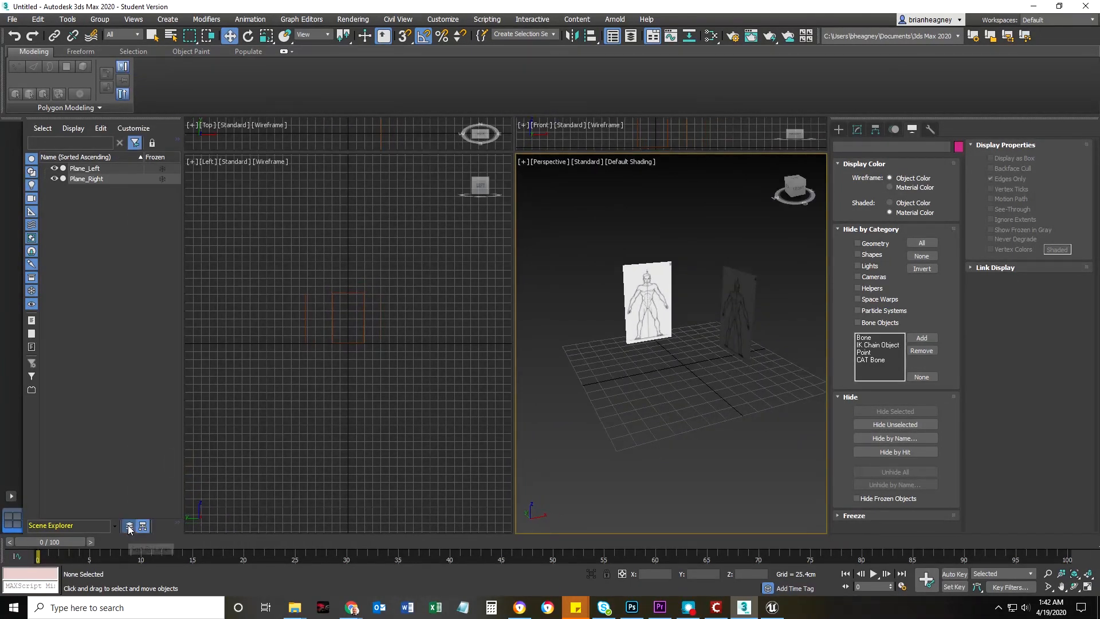
left_click(129, 525)
left_click(45, 169)
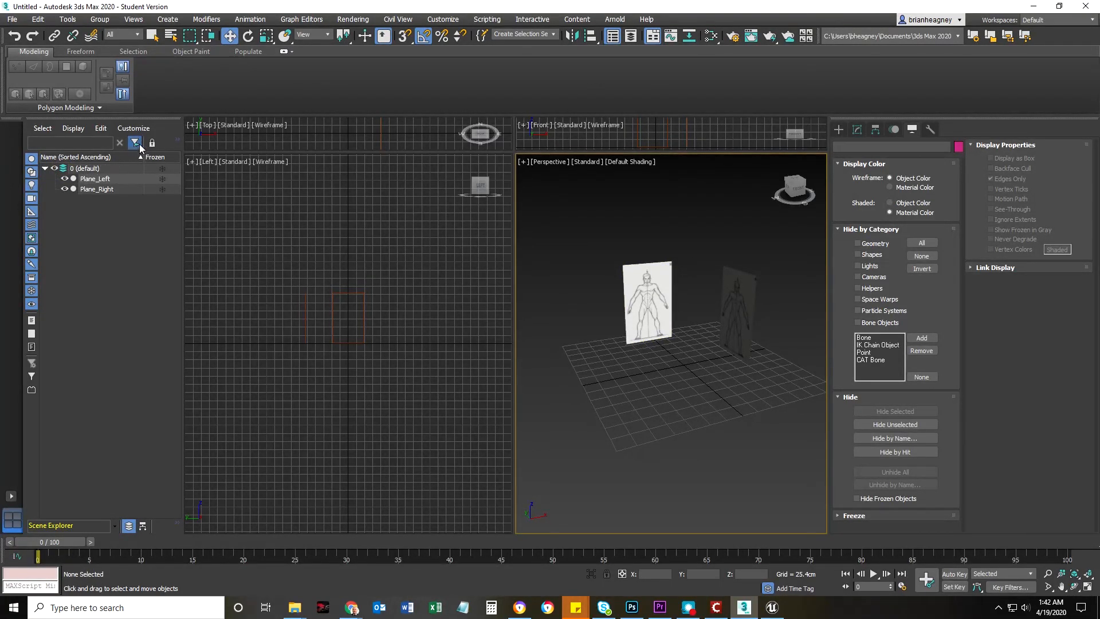
right_click(120, 218)
left_click(53, 325)
left_click_drag(184, 171, 227, 176)
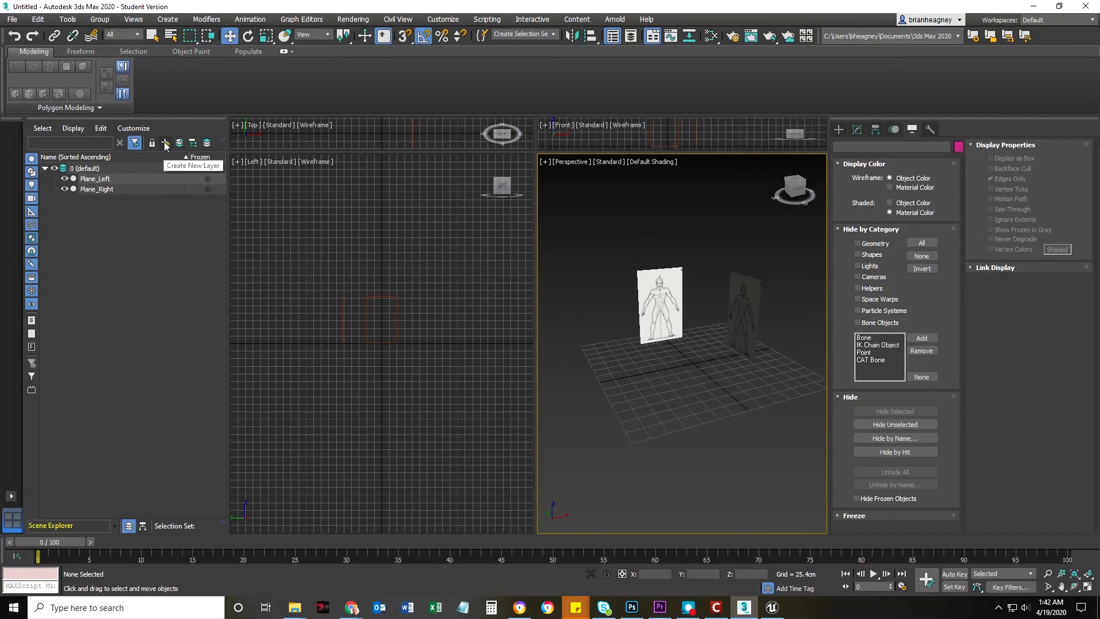
Create a new layer named ReferencePlanes in the Scene Explorer
left_click(165, 144)
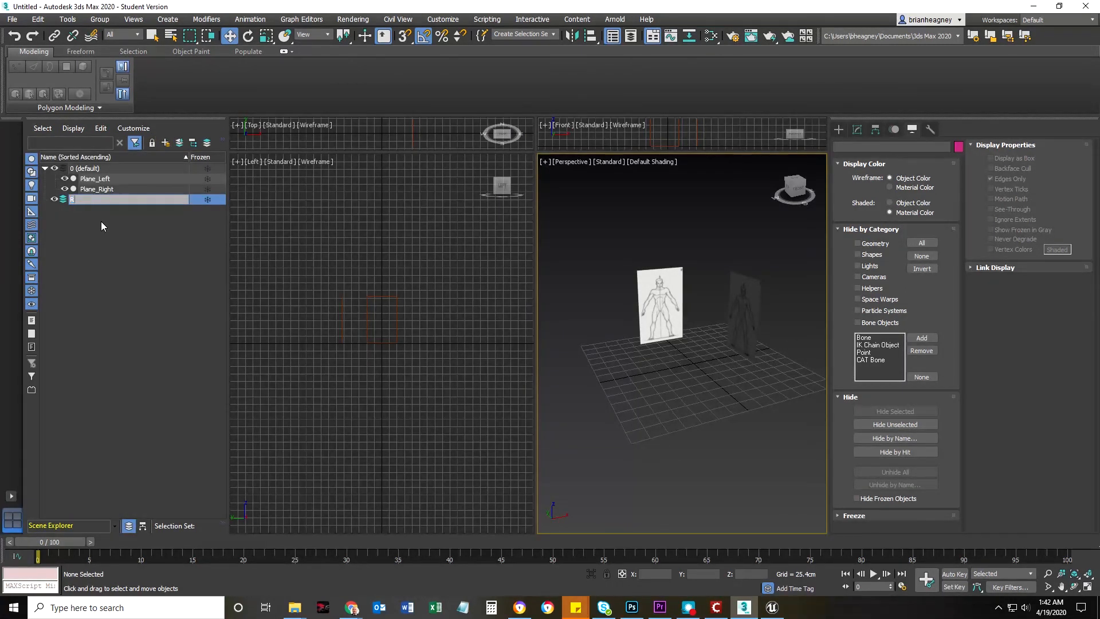
type("ReferencePlanes")
key("Return")
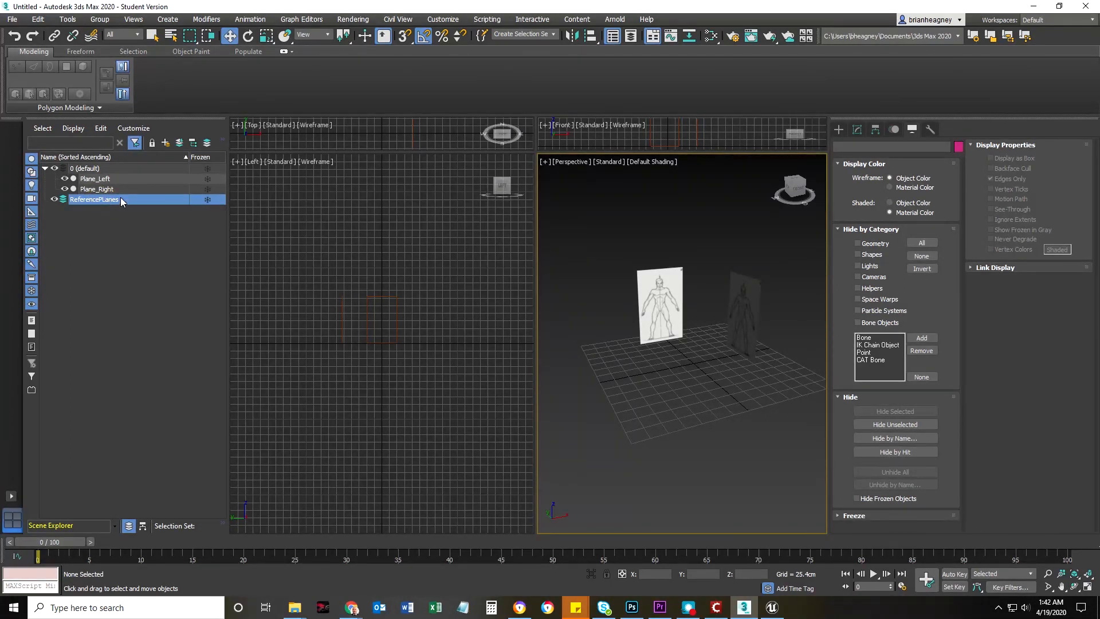
right_click(104, 197)
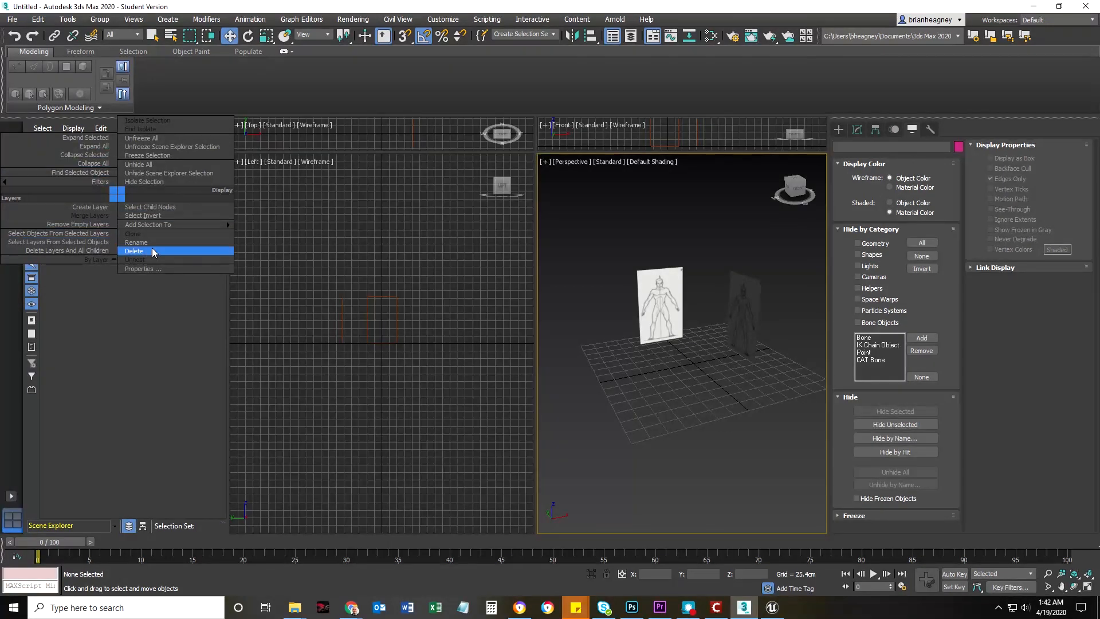
left_click(138, 242)
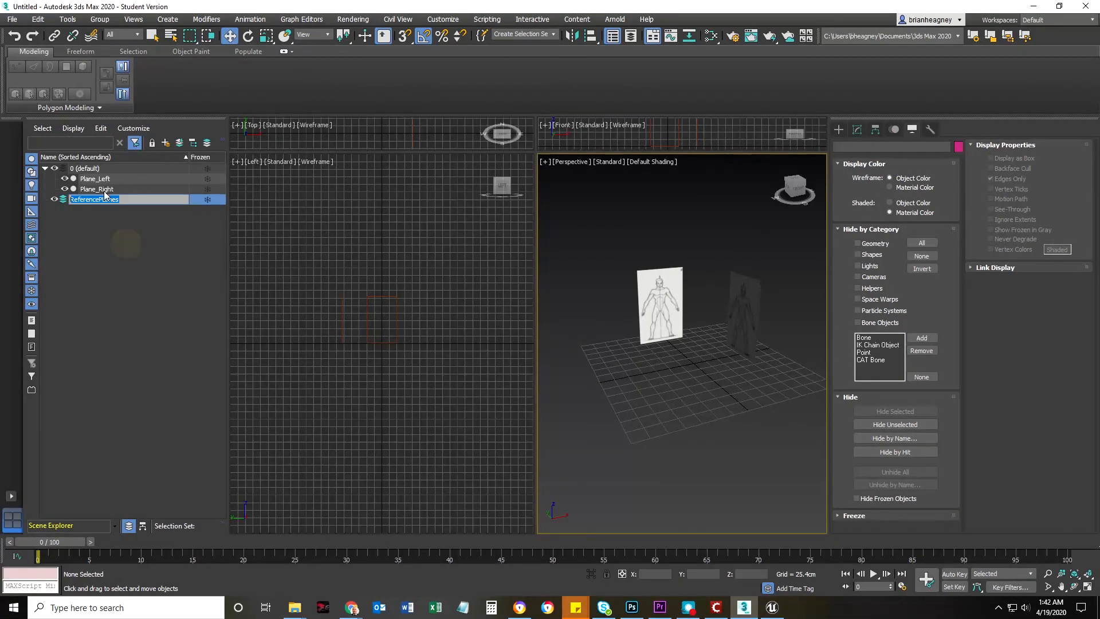
left_click(103, 232)
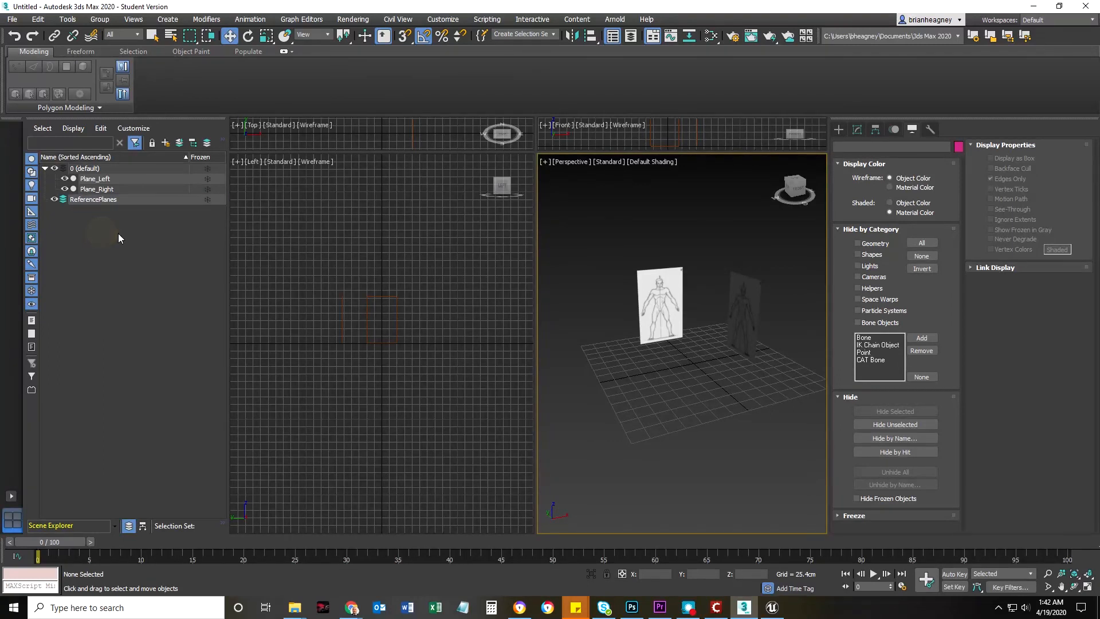
Move Plane_Left and Plane_Right from the default layer into the ReferencePlanes layer
left_click(101, 187)
left_click(95, 178, "ctrl")
left_click_drag(95, 179, 95, 201)
left_click(66, 244)
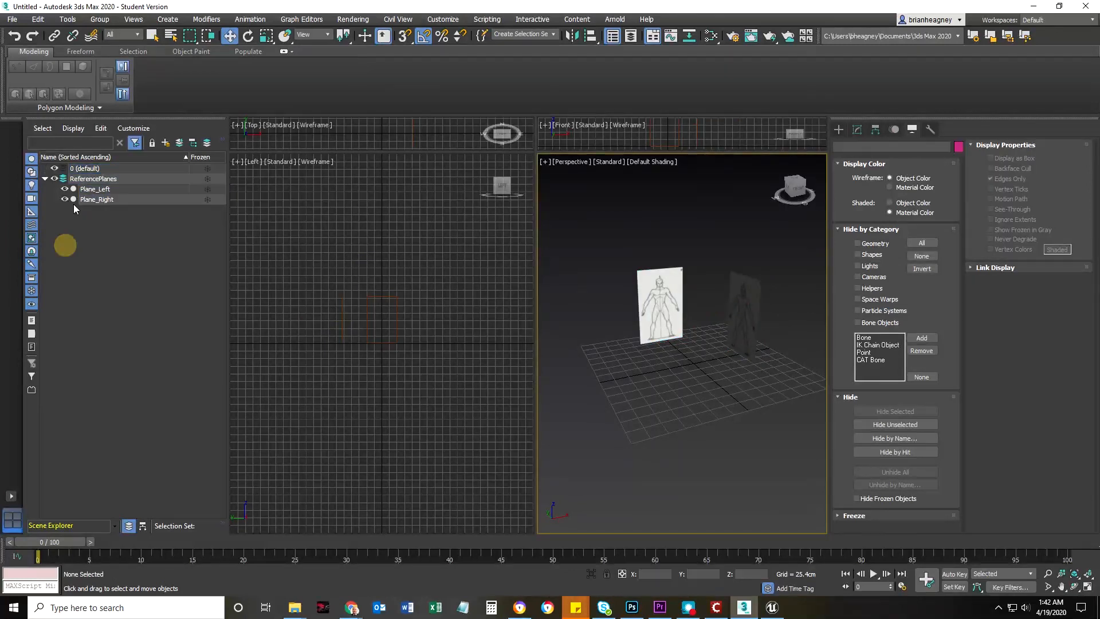
Freeze the ReferencePlanes layer and test it by trying to select the planes in the Perspective view
left_click(54, 179)
left_click(207, 179)
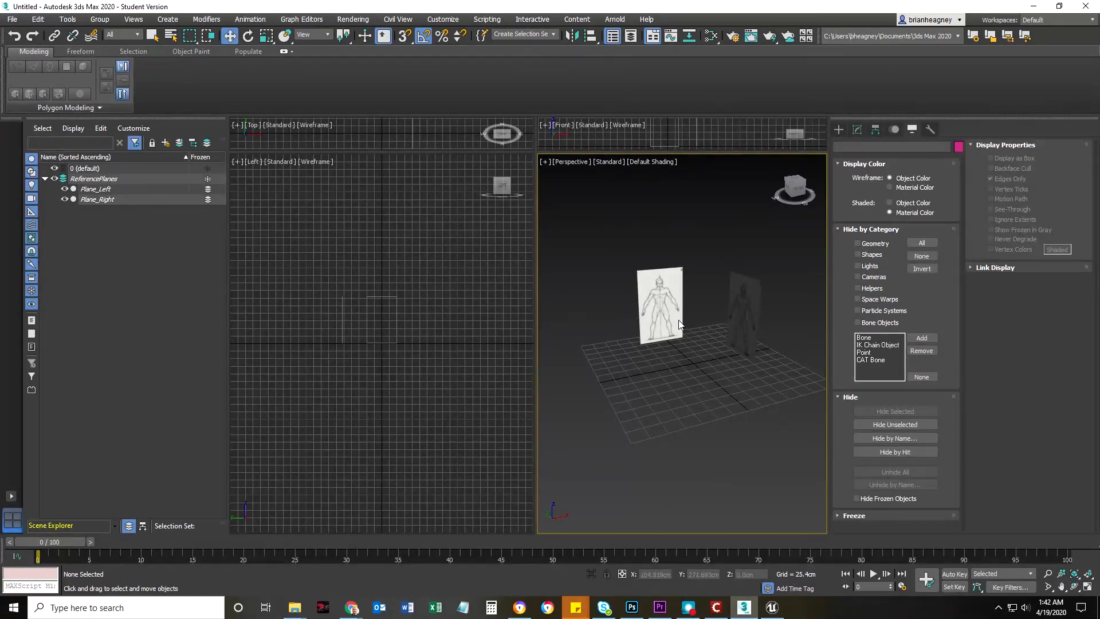
left_click_drag(799, 417, 798, 417)
left_click_drag(618, 249, 720, 351)
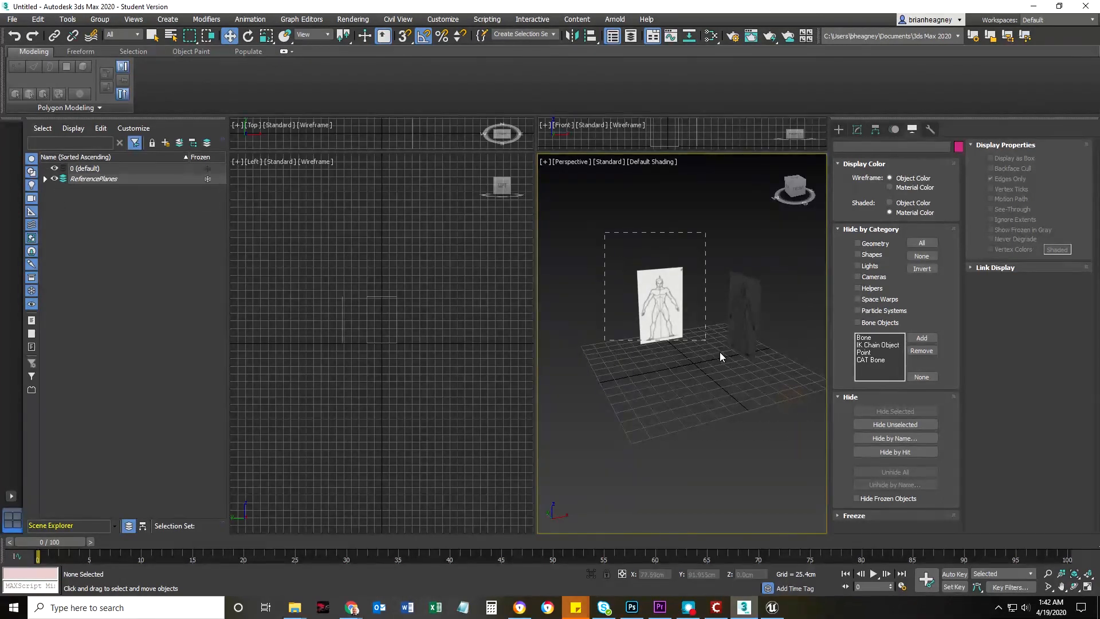
Start saving the scene under a new name and browse to the Max folder containing the Pueble files
left_click(11, 19)
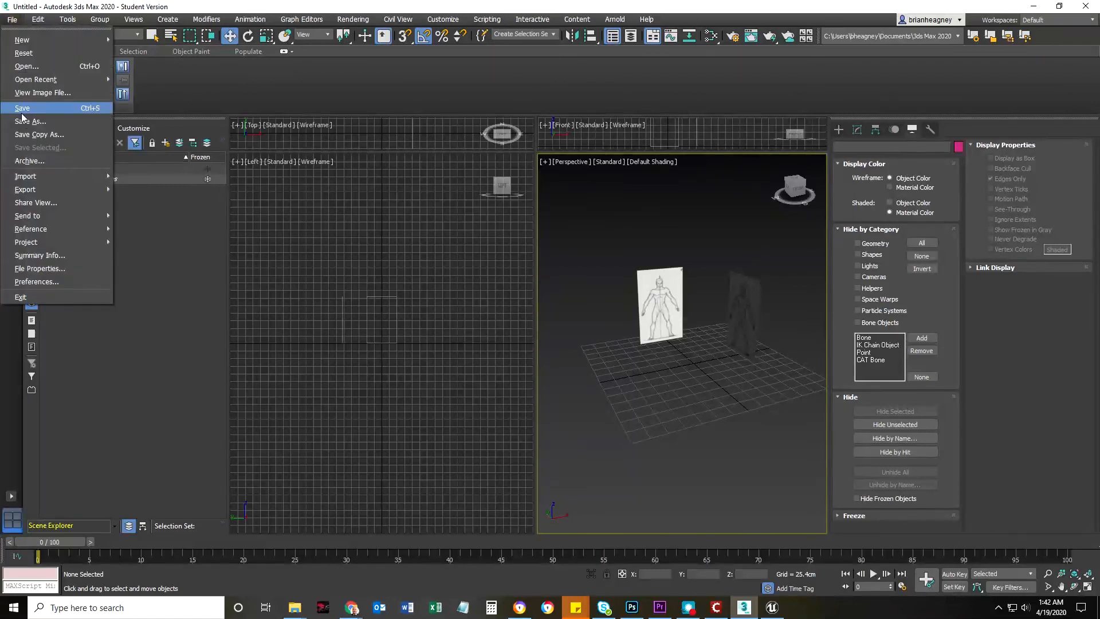
left_click(30, 121)
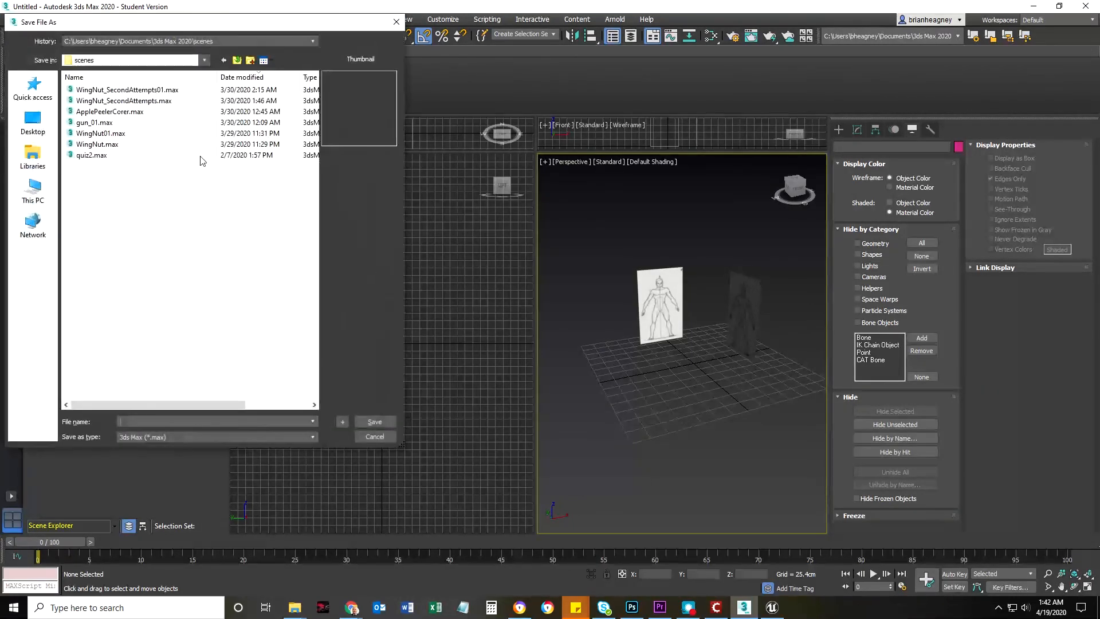
left_click(236, 60)
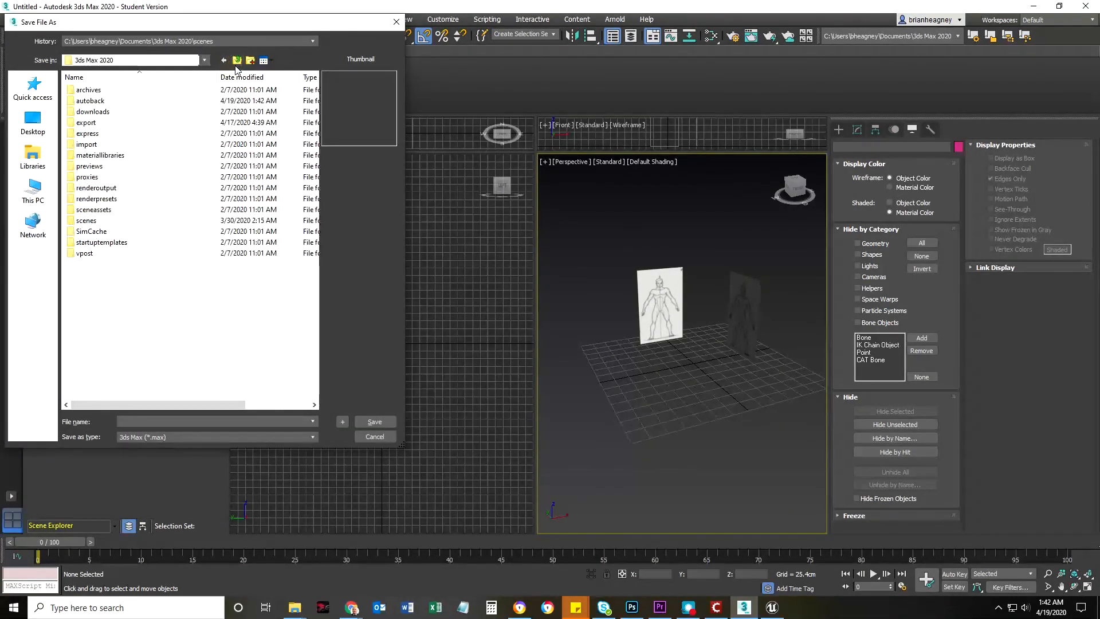
left_click(33, 224)
left_click(33, 194)
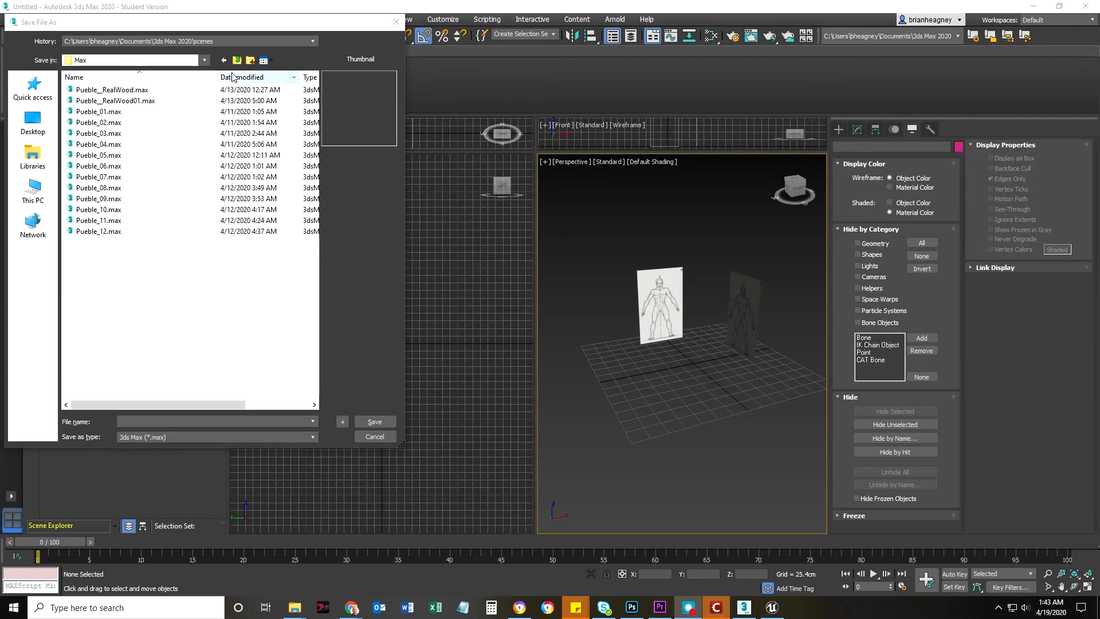
Create a folder named NotPueble and save the scene inside it as StandardMale
left_click(249, 61)
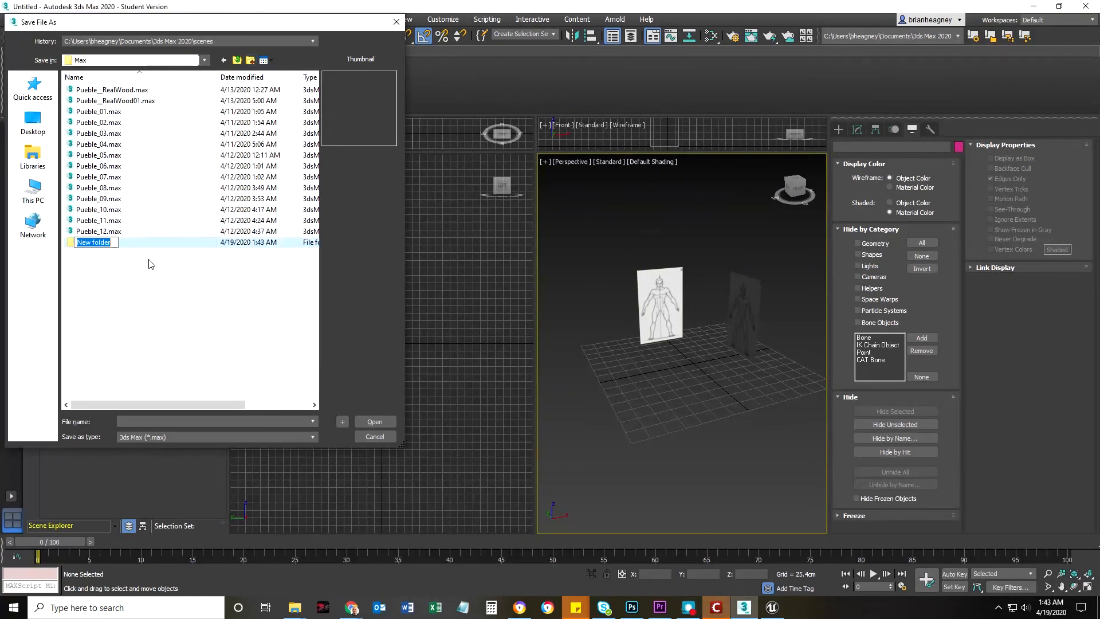
type("NotPueble")
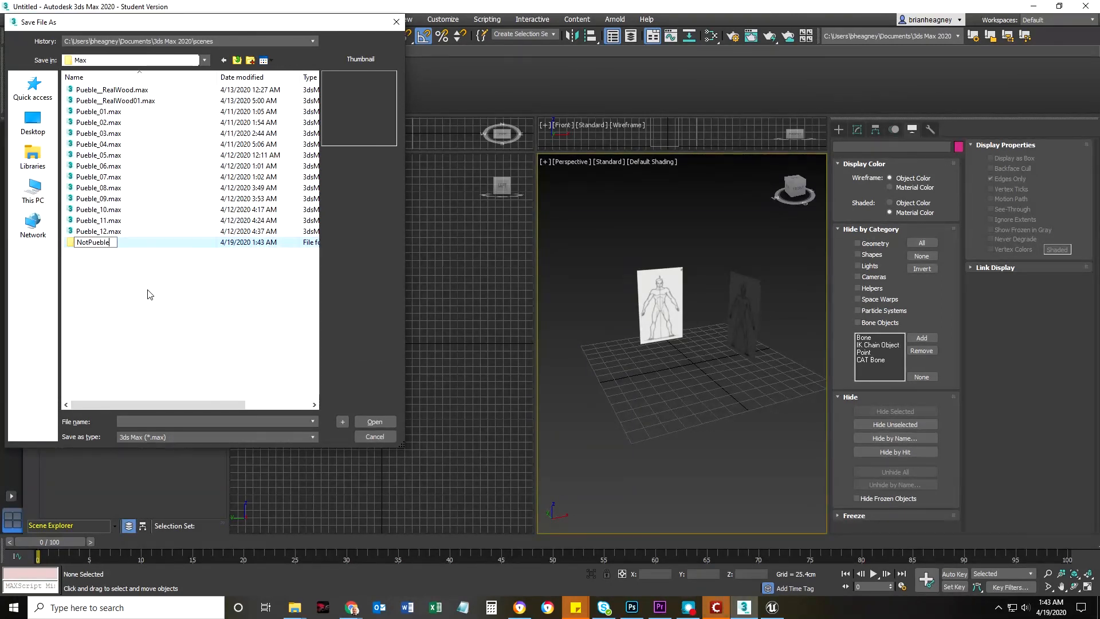
key("Return")
double_click(86, 243)
left_click(140, 421)
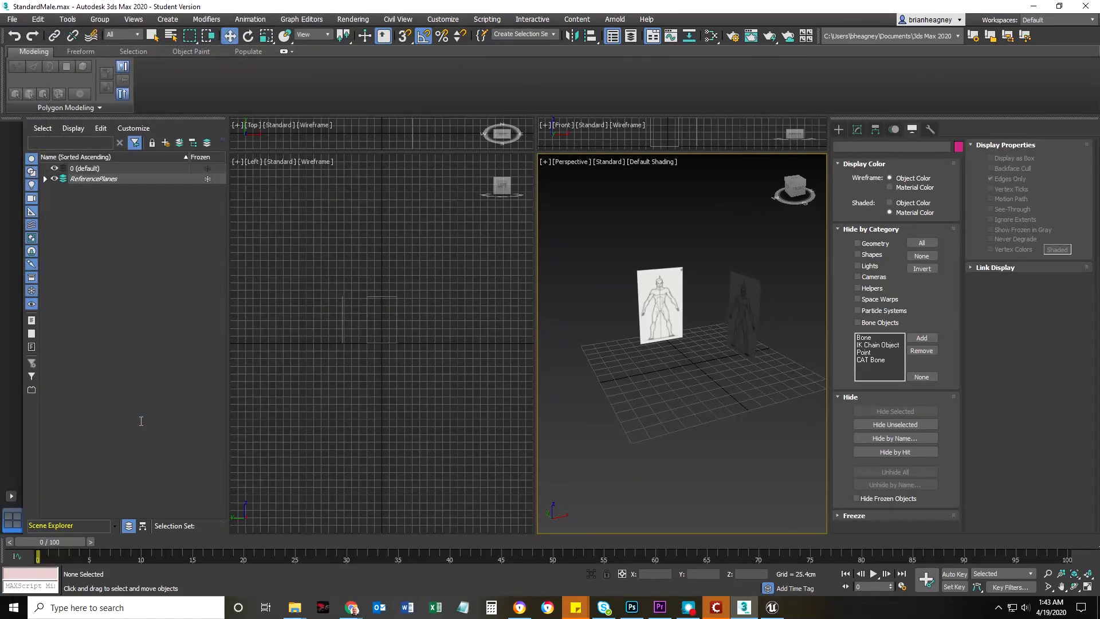
Maximize the Perspective view, unfreeze the ReferencePlanes layer, and select Plane_Left
middle_click_drag(511, 449, 486, 453)
left_click(208, 178)
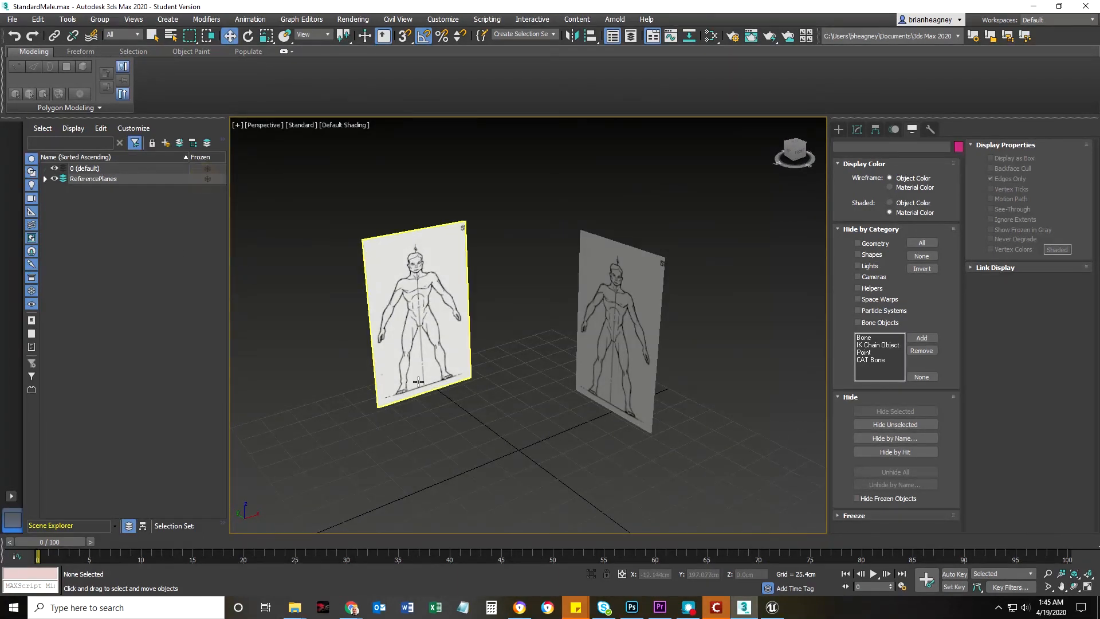
middle_click_drag(477, 397, 507, 394, "alt")
left_click(606, 265)
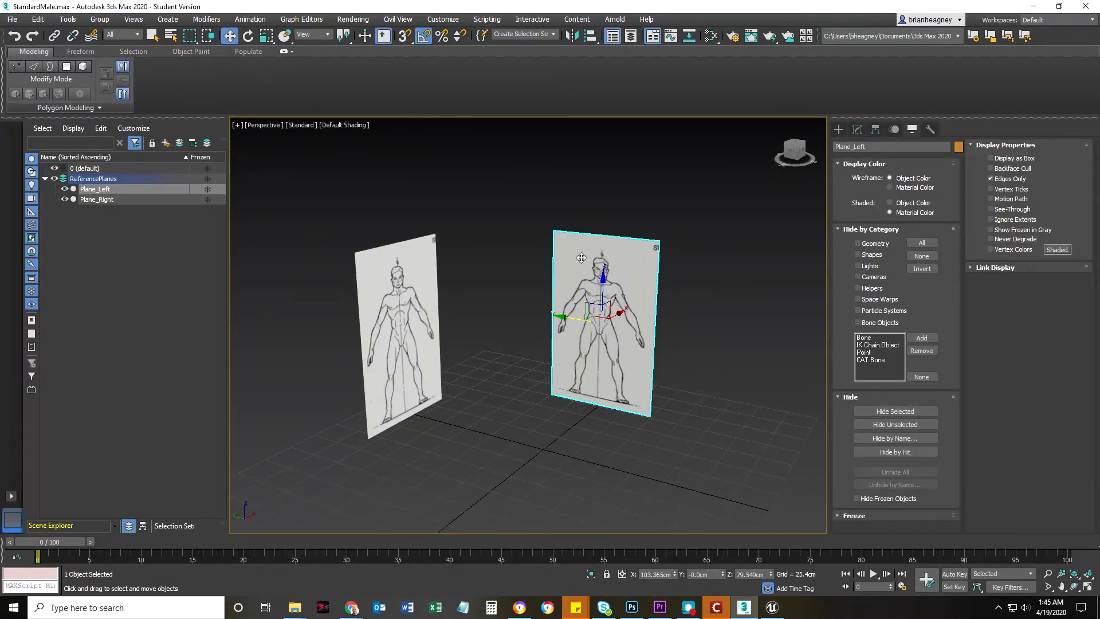
Open the Slate Material Editor and assign the Side material to Plane_Left
left_click(710, 36)
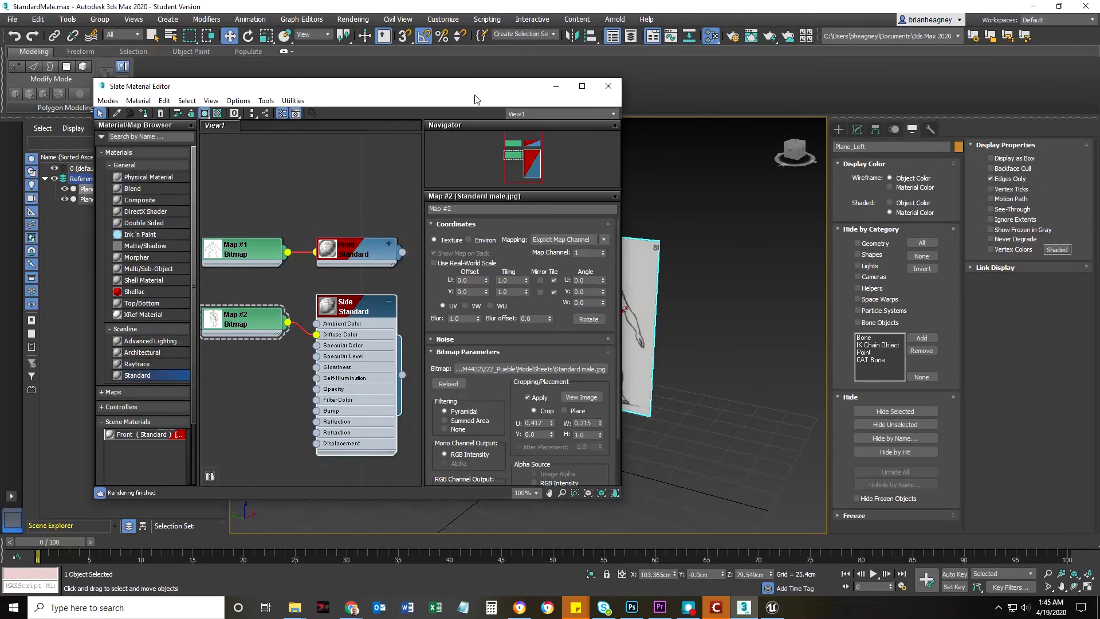
left_click_drag(474, 99, 335, 61)
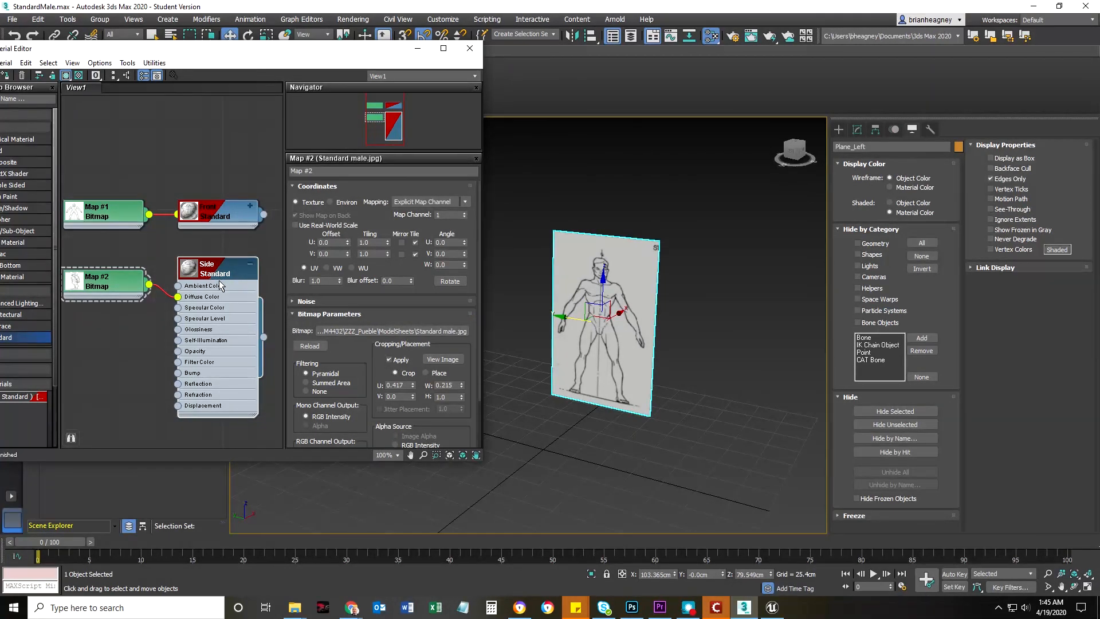
mouse_move(264, 339)
left_mouse_down()
mouse_move(561, 341)
mouse_move(587, 301)
left_mouse_up()
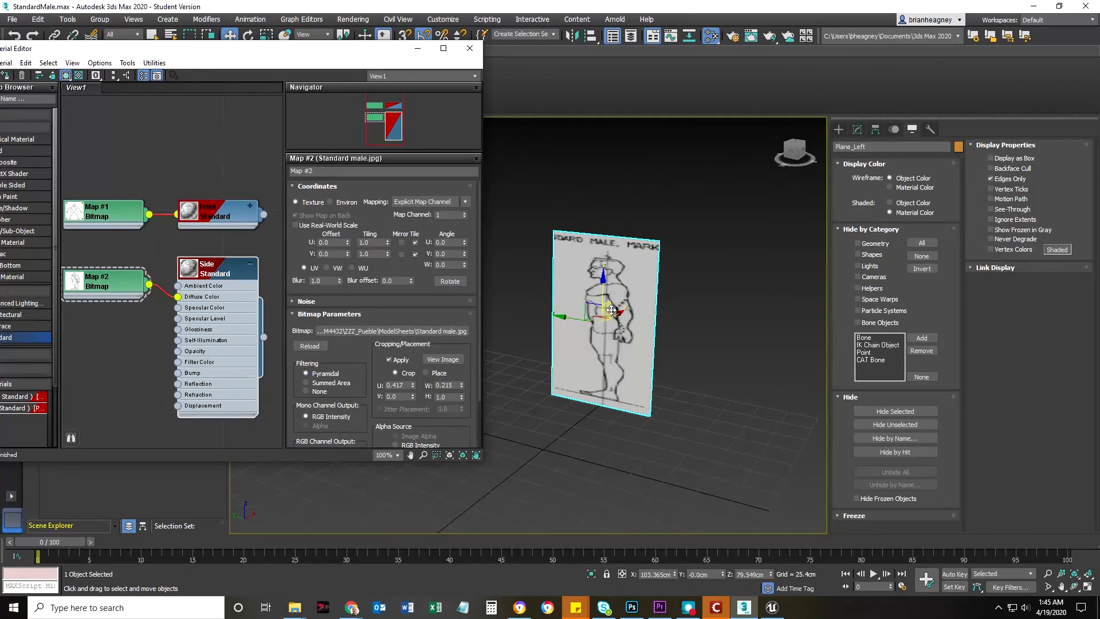
middle_click_drag(532, 383, 644, 370)
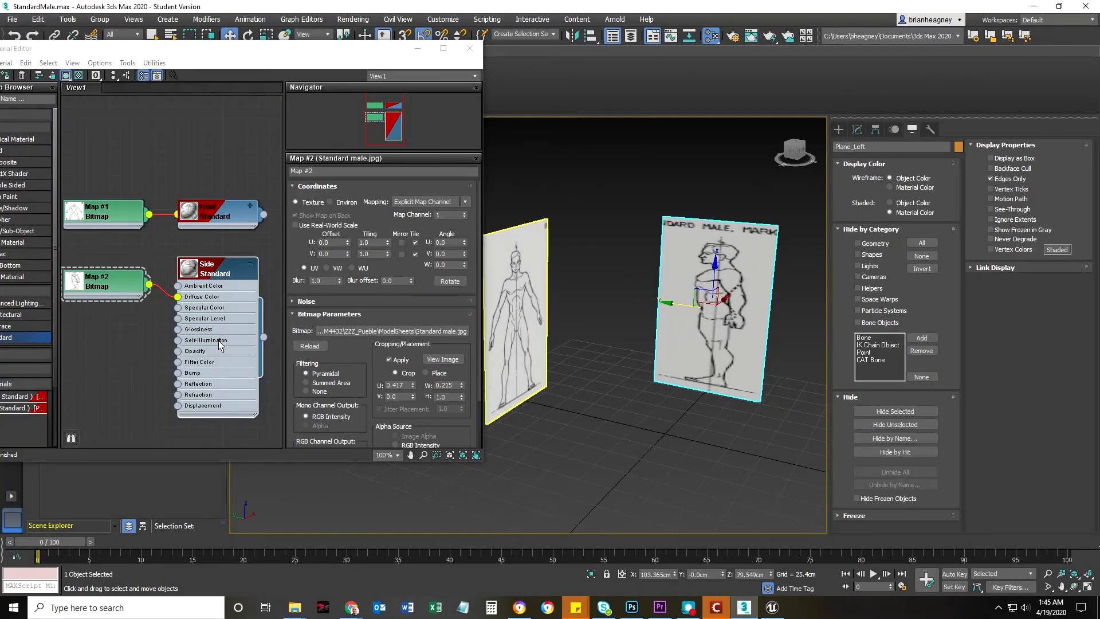
Examine the crop region of the Side material's Map #2 bitmap and compare the figures on both planes
scroll(389, 401, "down", 3)
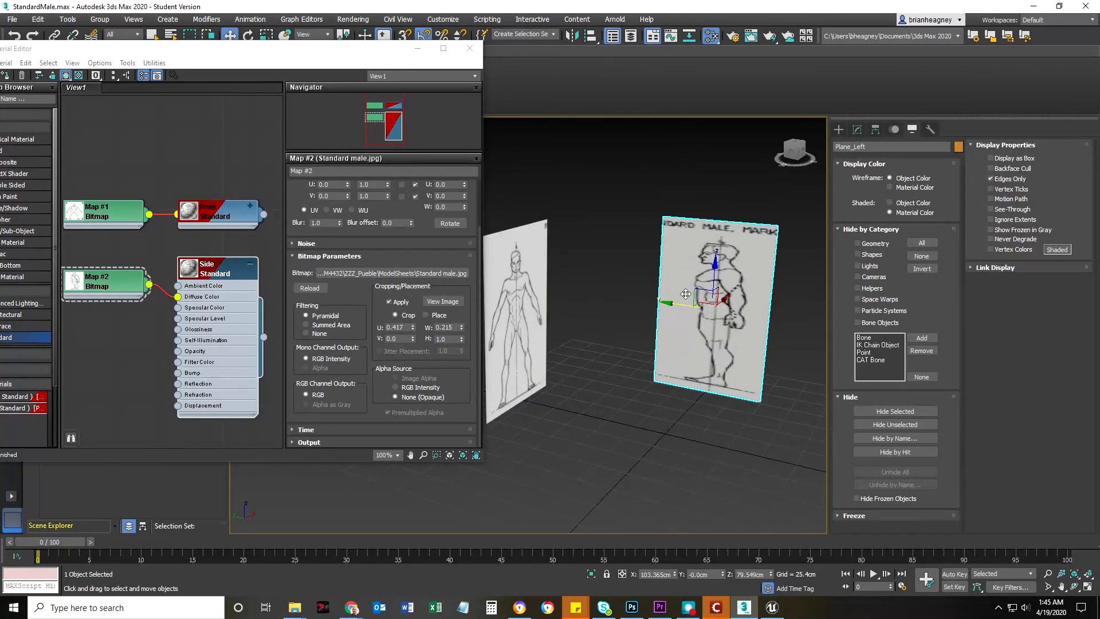
left_click(442, 302)
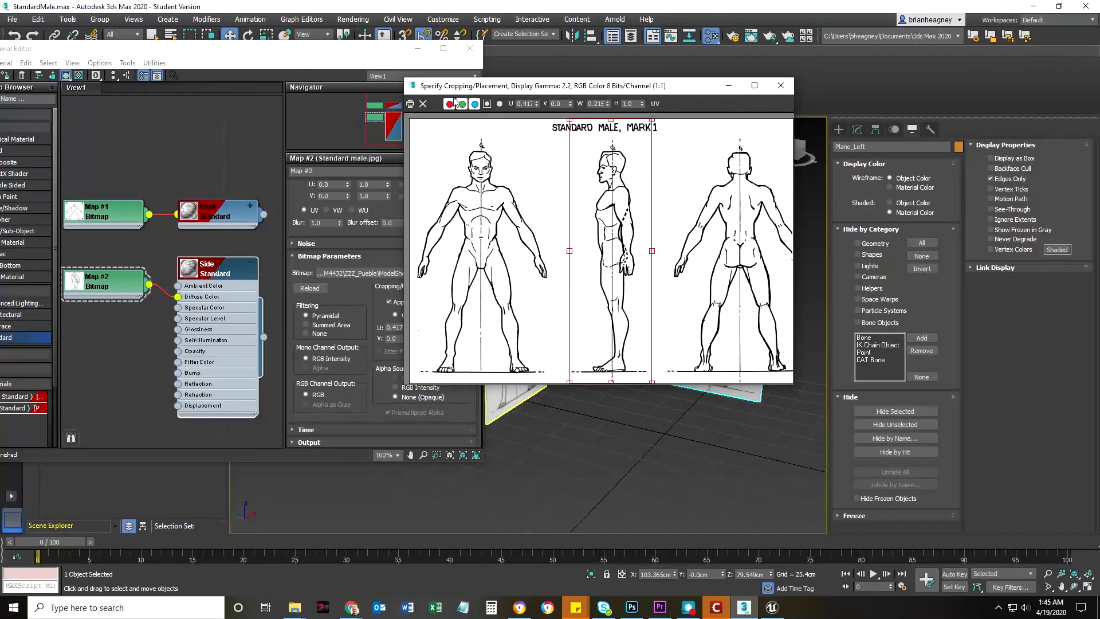
left_click(780, 85)
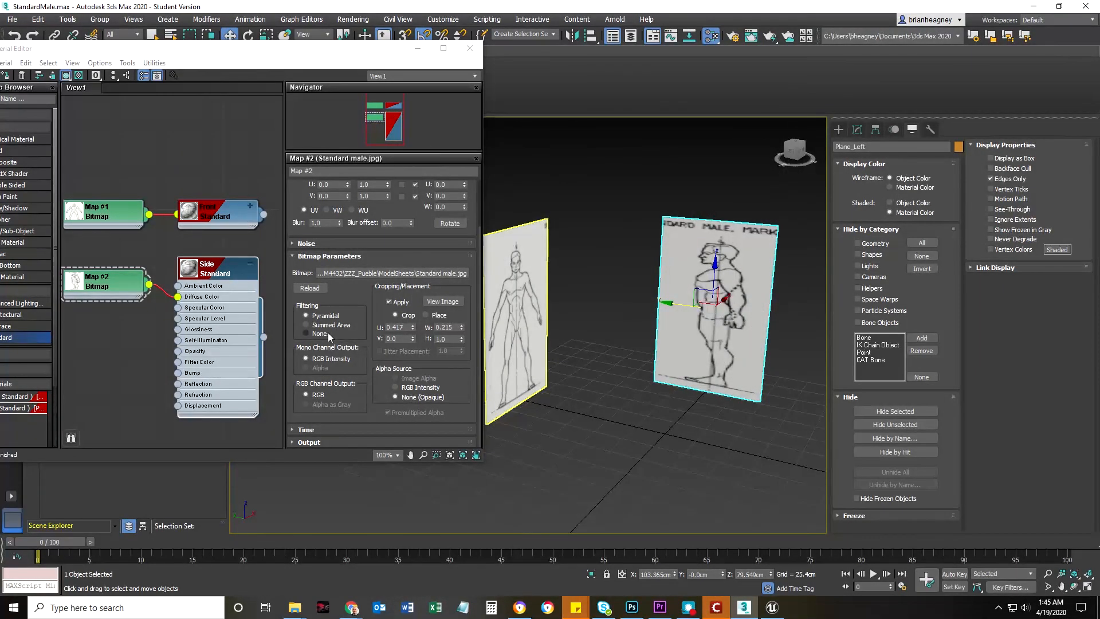
left_click(305, 288)
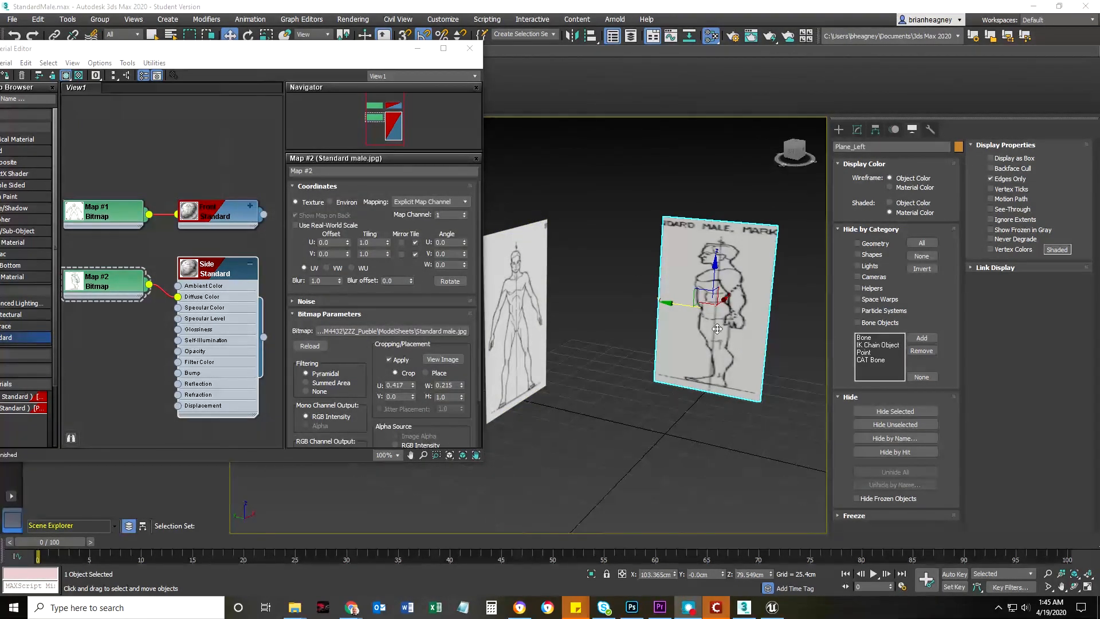
middle_click_drag(658, 397, 656, 368)
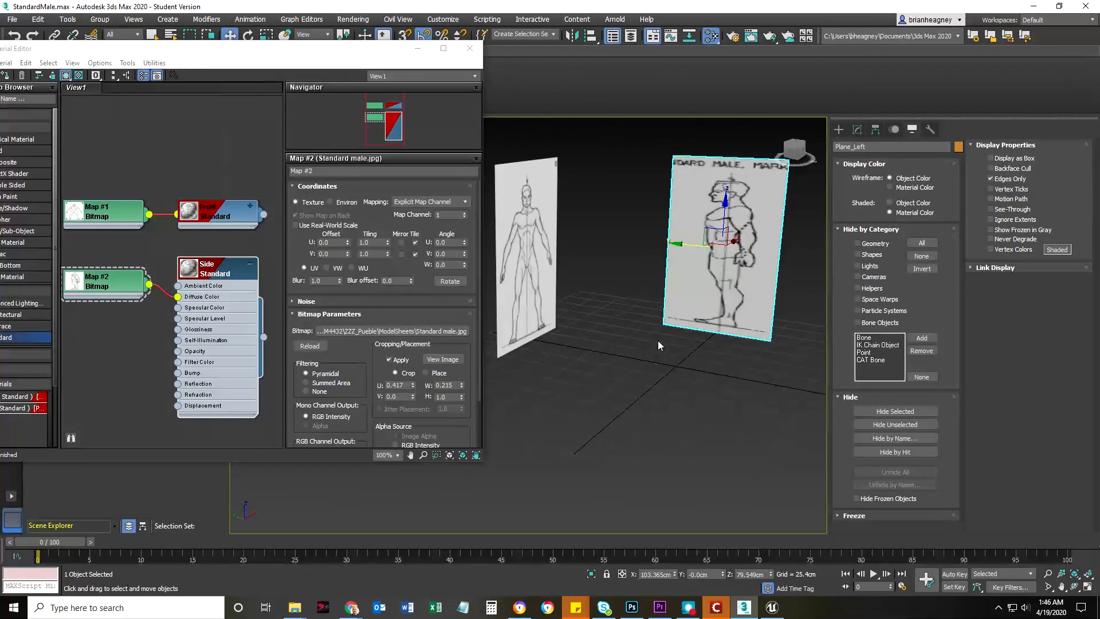
middle_click_drag(617, 359, 594, 380)
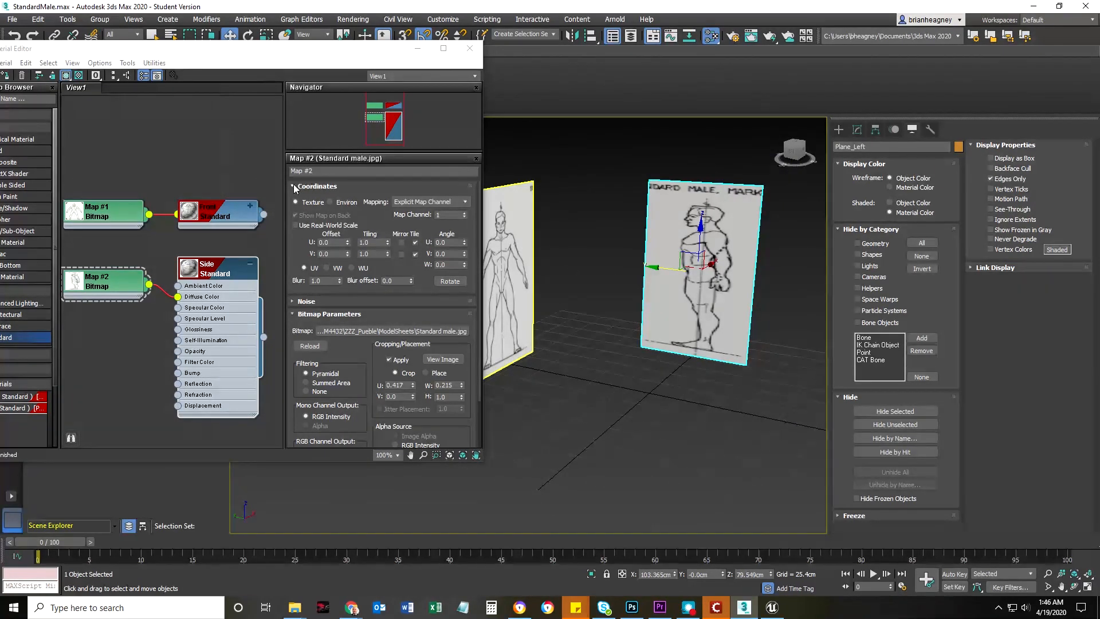
Try mirroring Map #2 along U and V, leaving Mirror and Tile off for both directions
left_click(402, 245)
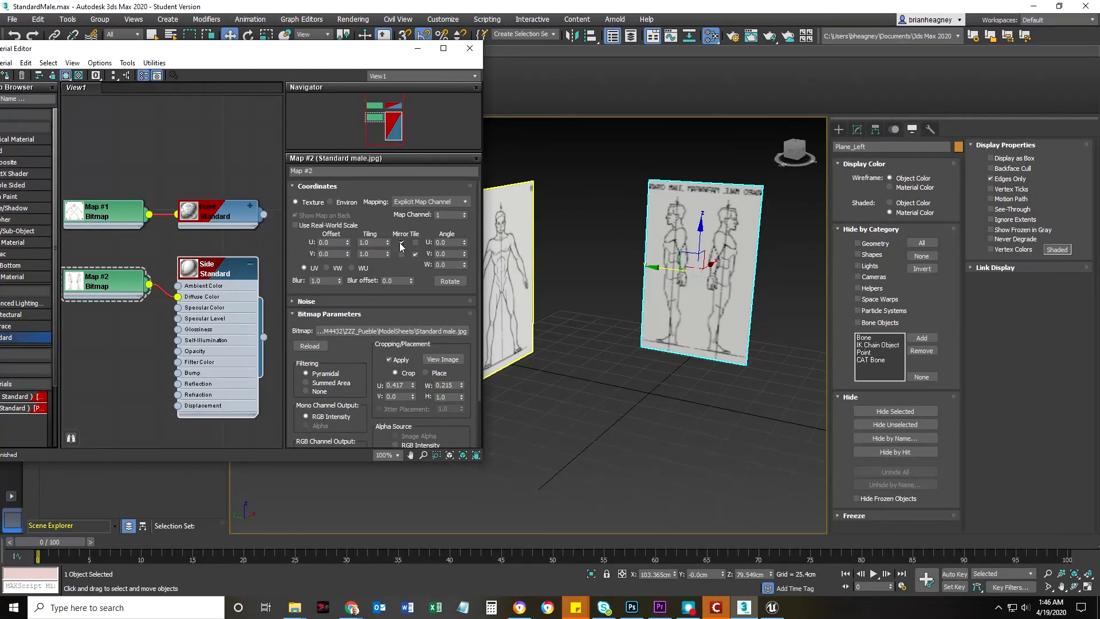
left_click(400, 255)
left_click(400, 255)
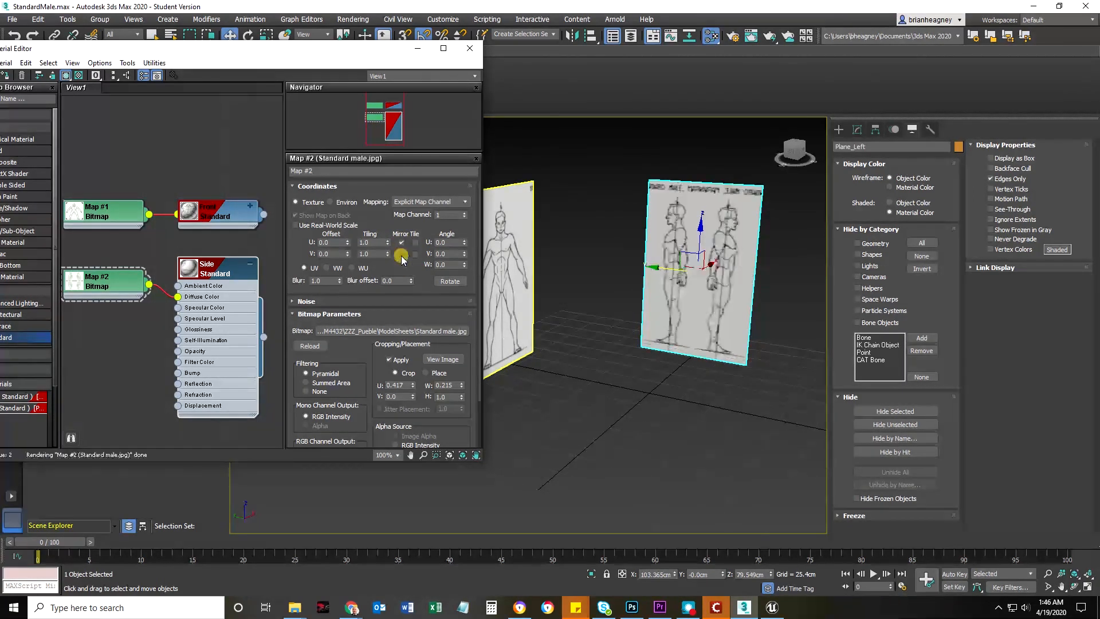
left_click(402, 245)
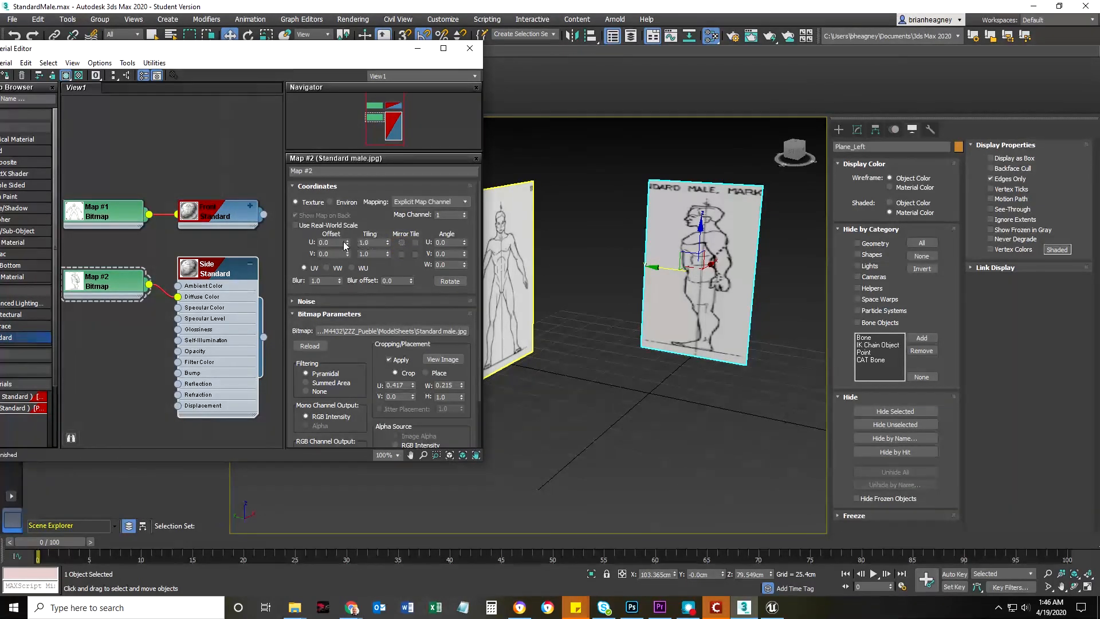
Set Map #2's U tiling to -1 to flip the side view horizontally on Plane_Left
double_click(377, 242)
type("-1")
key("Return")
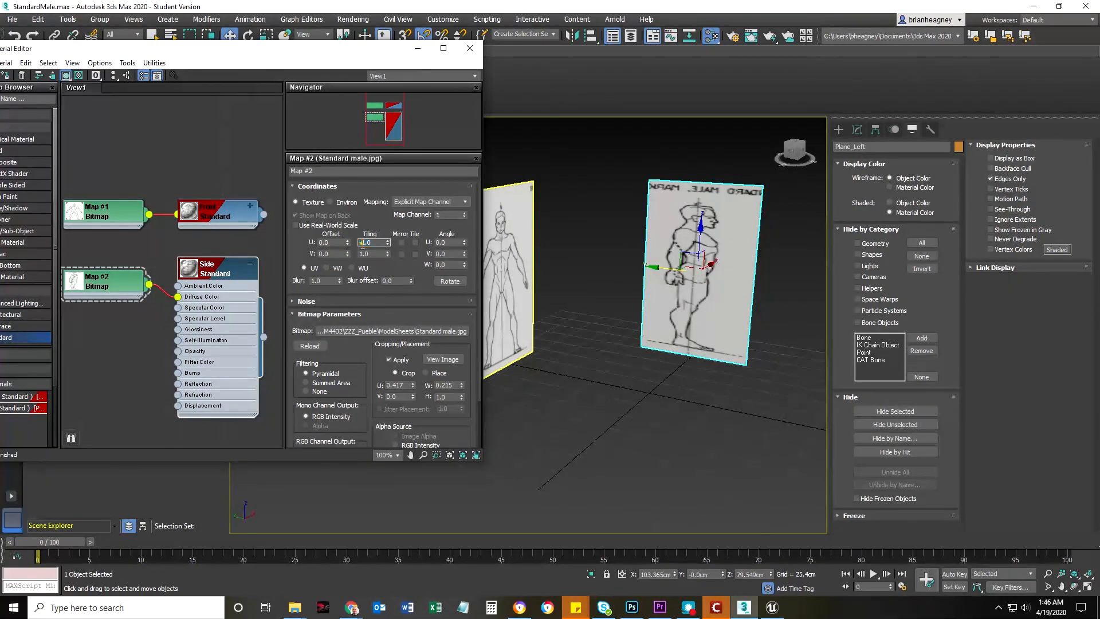
key("Tab")
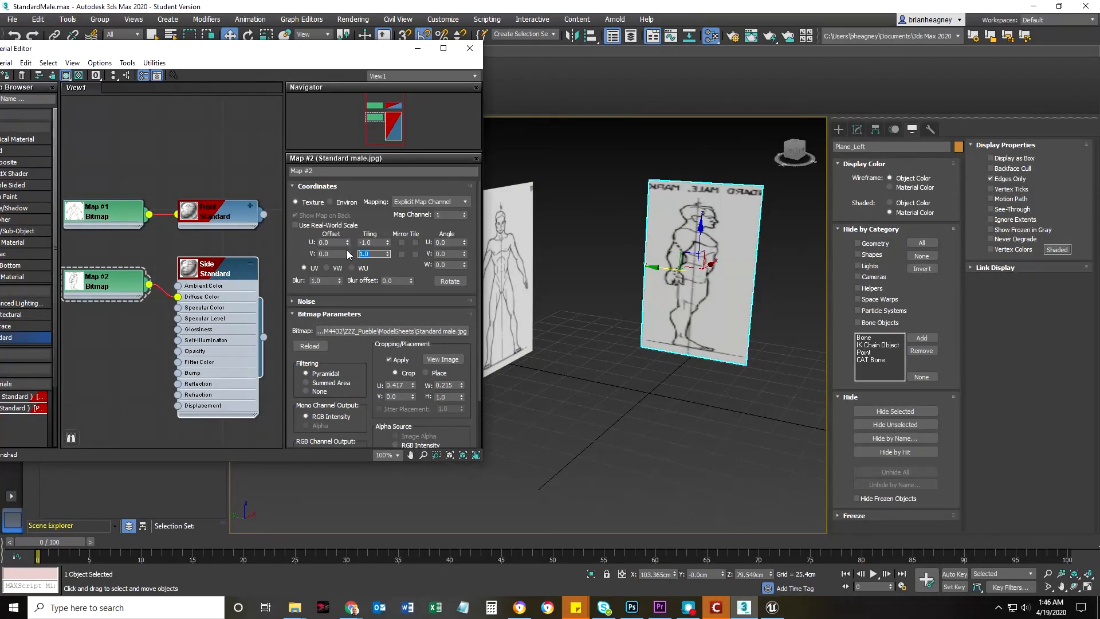
Try a V tiling of -1 on Map #2, then return the V tiling to 1
type("-1")
key("Return")
left_click_drag(372, 255, 356, 254)
type("1")
key("Return")
double_click(378, 242)
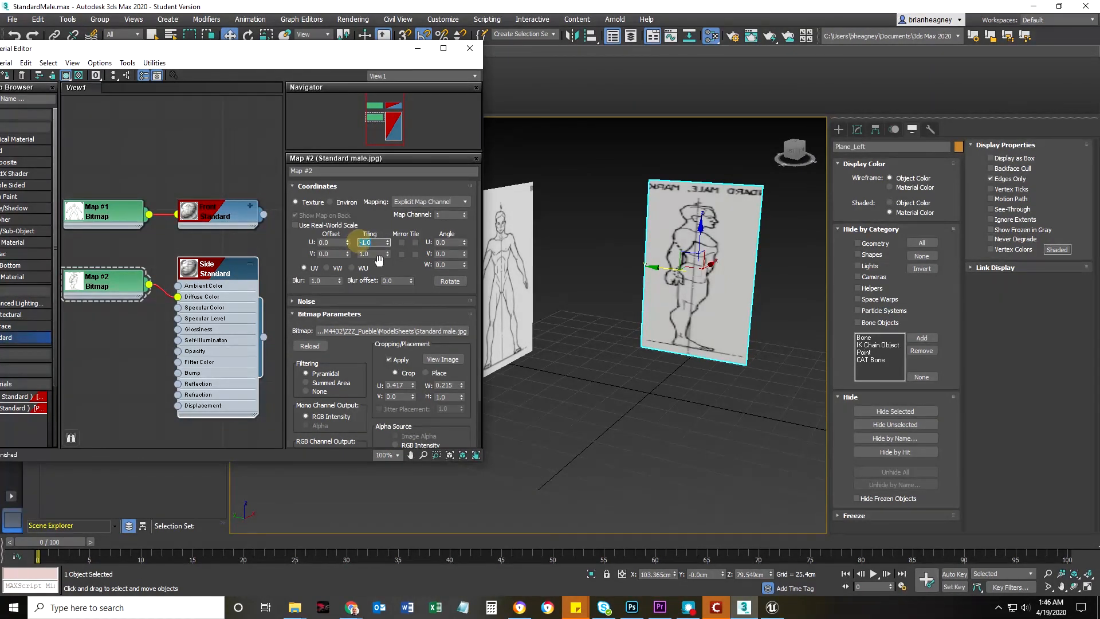
left_click(376, 243)
left_click(376, 253)
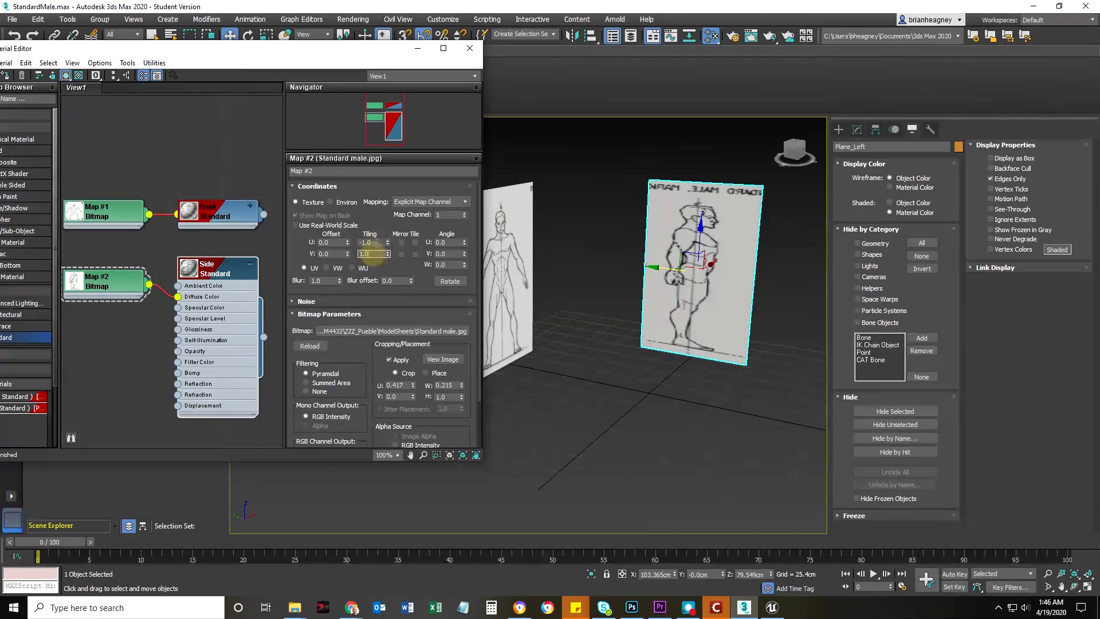
left_click(376, 242)
left_click(375, 253)
Collapse the Side material node and close the Slate Material Editor
left_click_drag(334, 57, 362, 51)
left_click(277, 258)
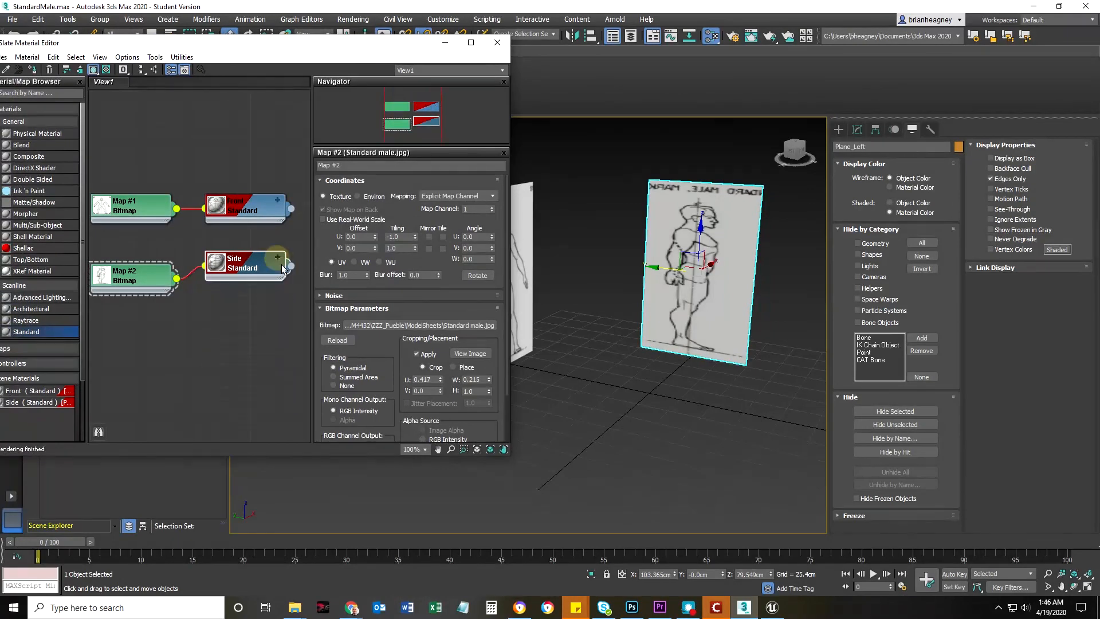
left_click(496, 43)
In a shaded Left view, narrow Plane_Left to a width of about 56.48 cm to correct the side figure's proportions
middle_click_drag(610, 375, 499, 377)
key("l")
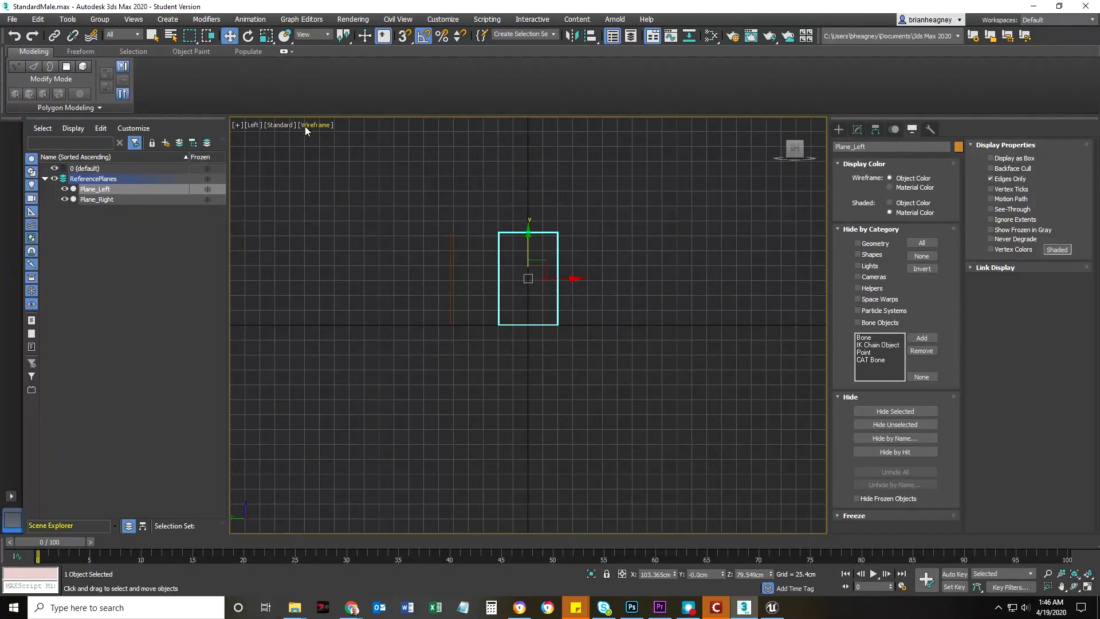
middle_click_drag(446, 304, 406, 302)
key("F3")
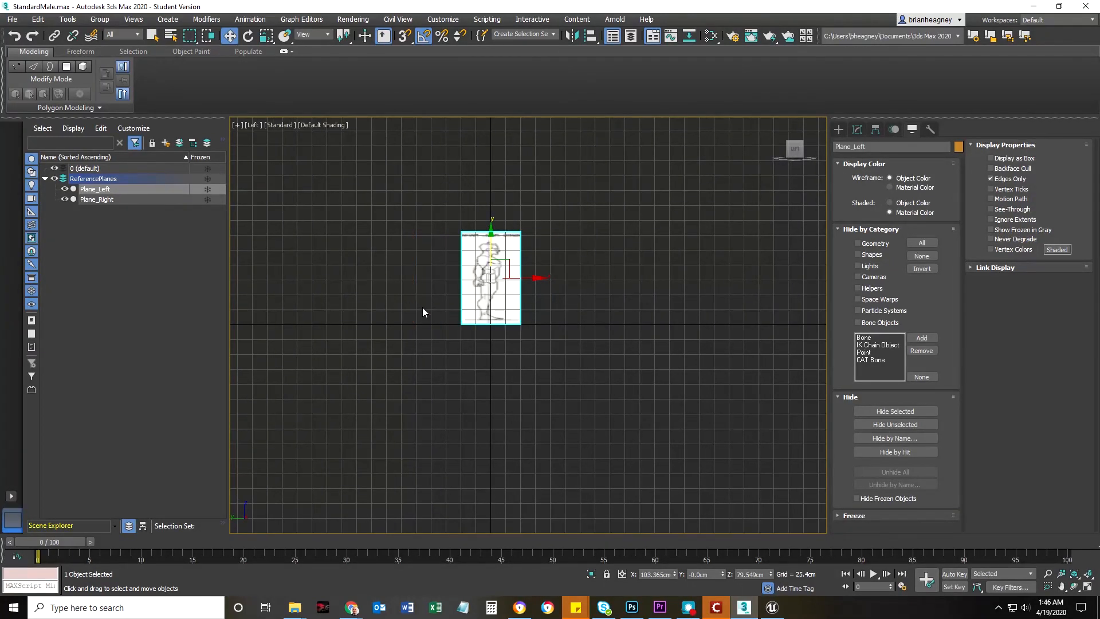
scroll(478, 304, "up", 5)
middle_click_drag(501, 307, 539, 346)
left_click(856, 130)
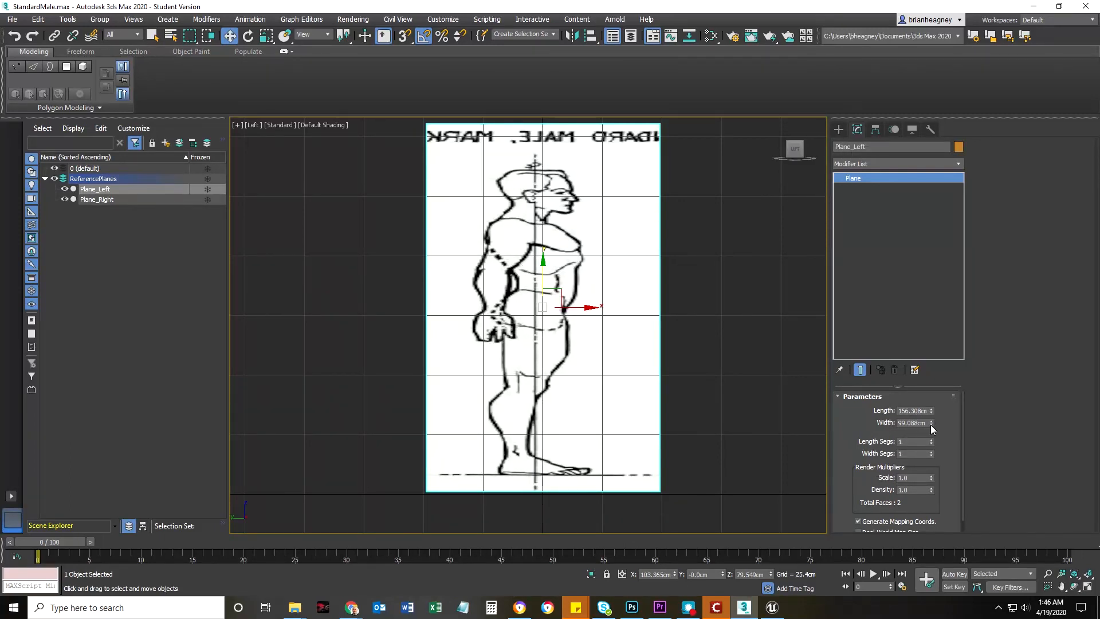
left_click_drag(930, 425, 924, 450)
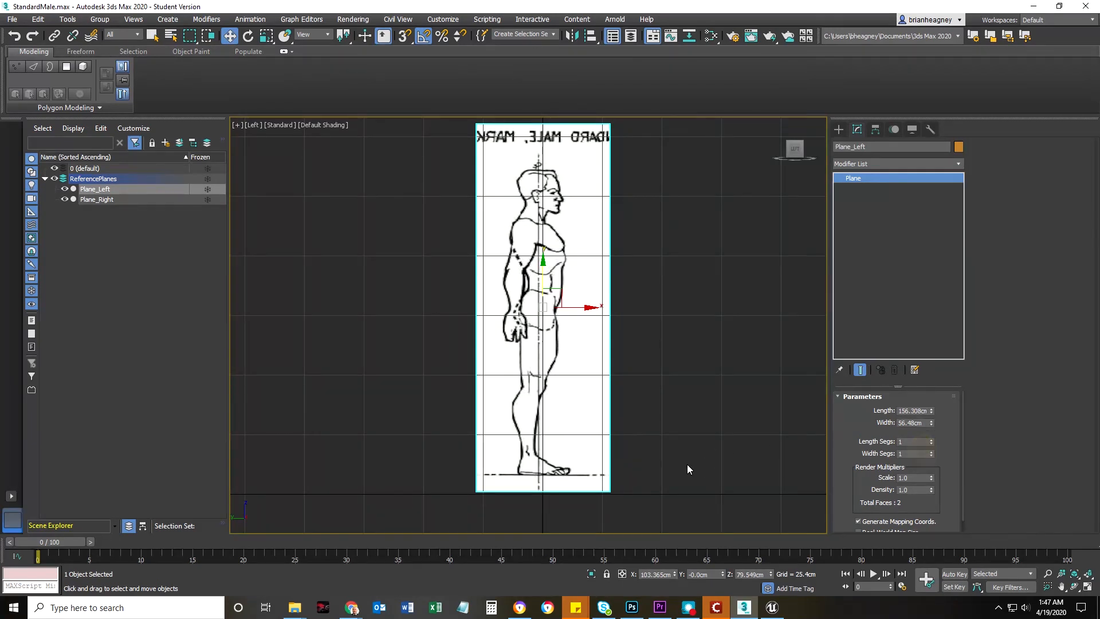
Compare the front and side figures on both reference planes from an angled orthographic view
scroll(644, 406, "down", 5)
middle_click_drag(666, 408, 638, 436, "alt")
scroll(538, 441, "up", 4)
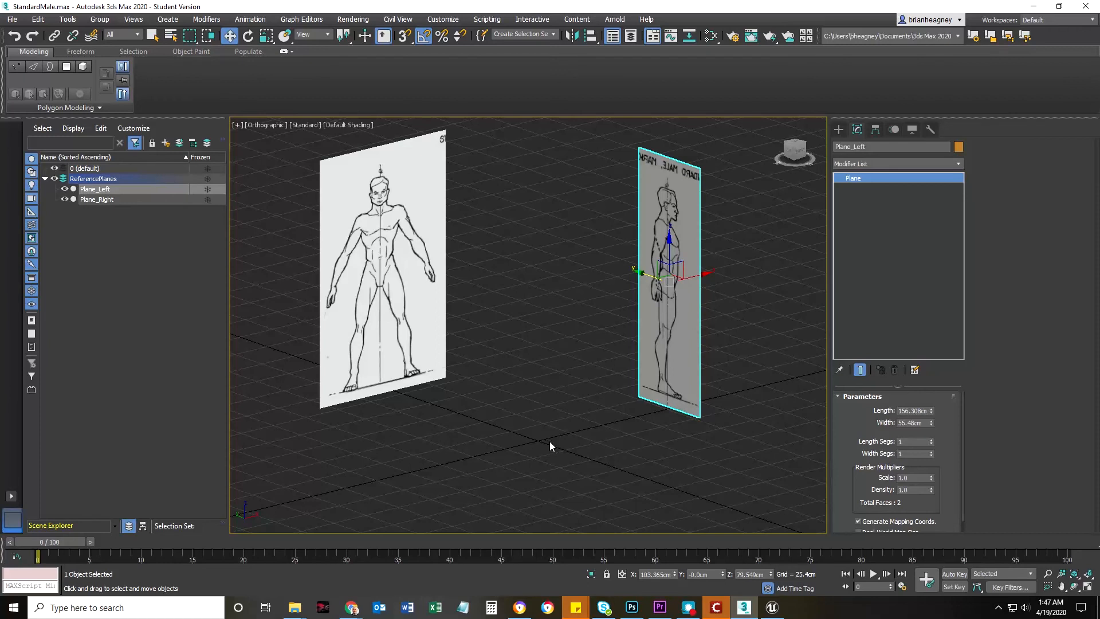
middle_click_drag(525, 417, 525, 404, "alt")
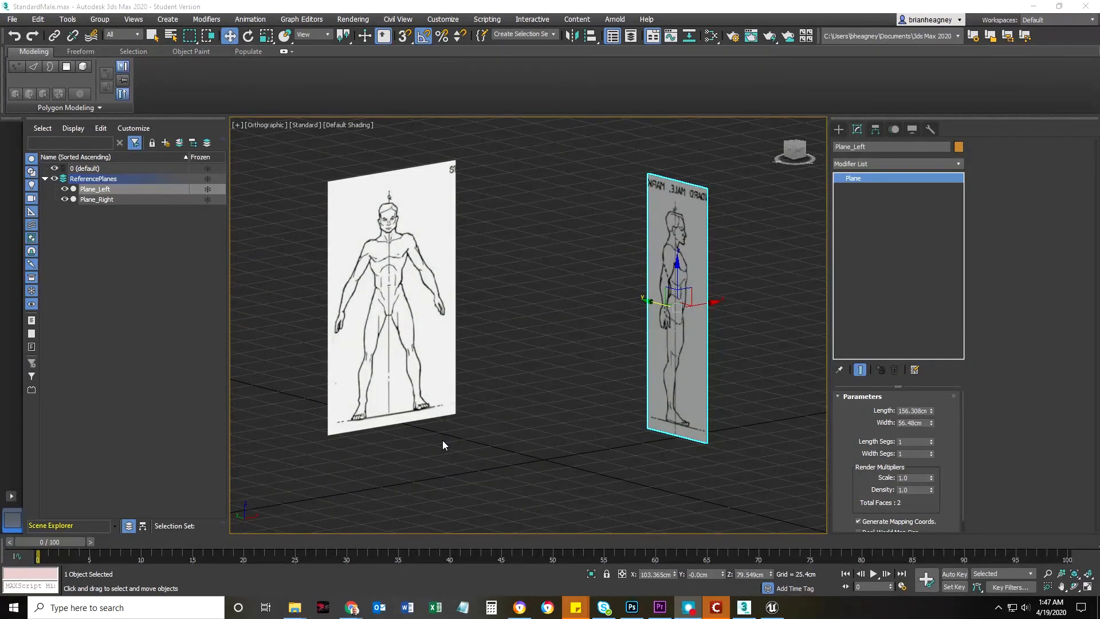
middle_click_drag(517, 432, 585, 414)
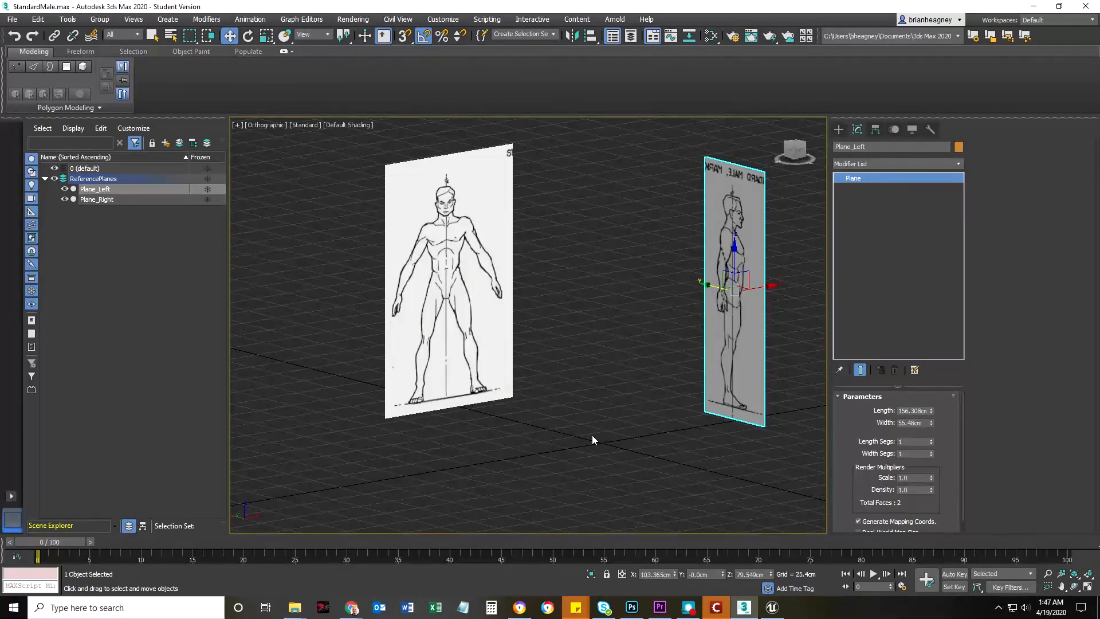
left_click(207, 188)
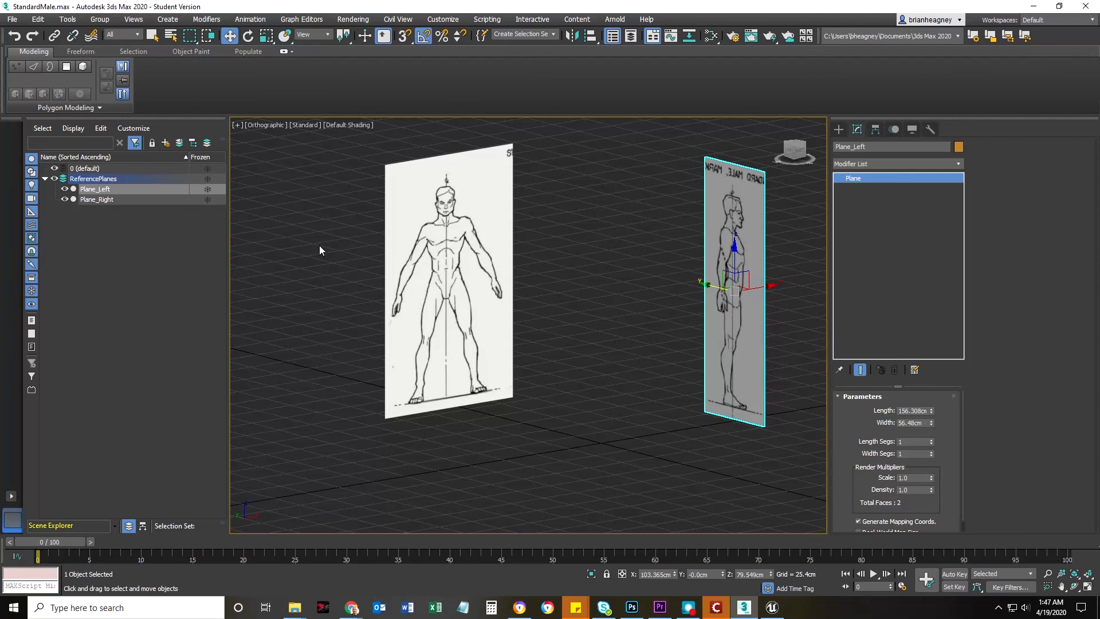
Select Plane_Right and display the front figure in a shaded Front view
left_click(458, 310)
scroll(484, 303, "down", 5)
scroll(530, 322, "up", 5)
middle_click_drag(533, 327, 592, 383)
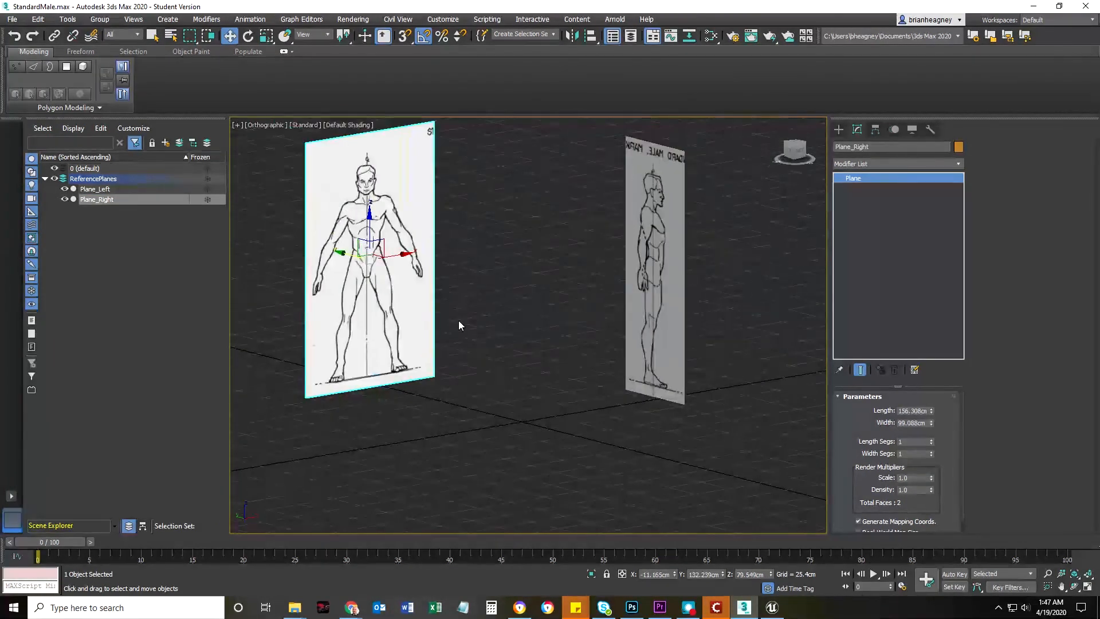
middle_click_drag(503, 392, 524, 424)
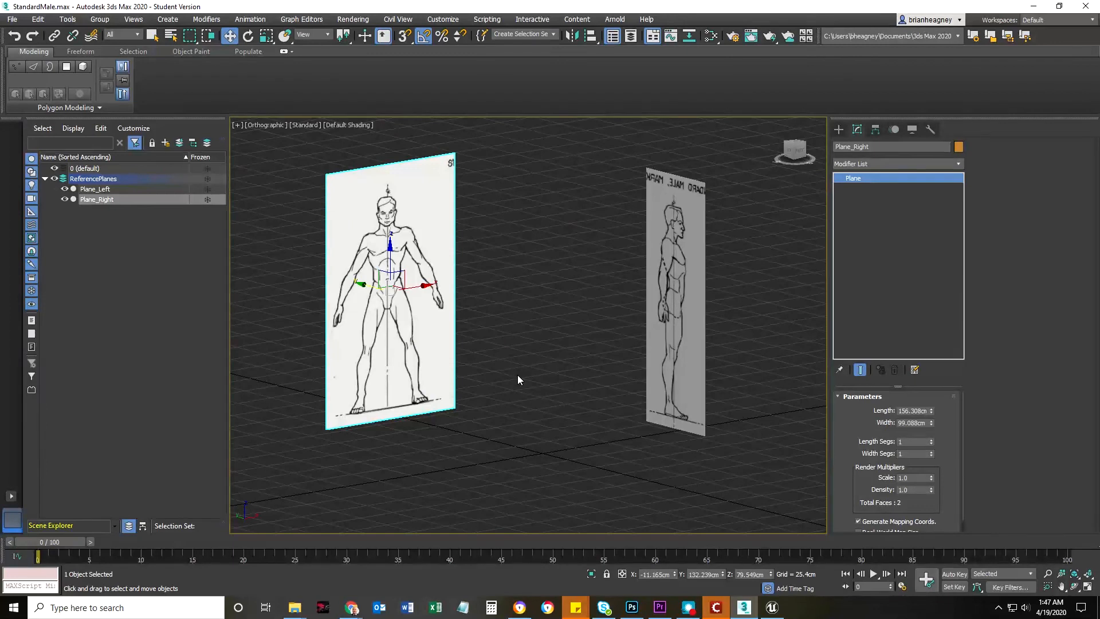
key("f")
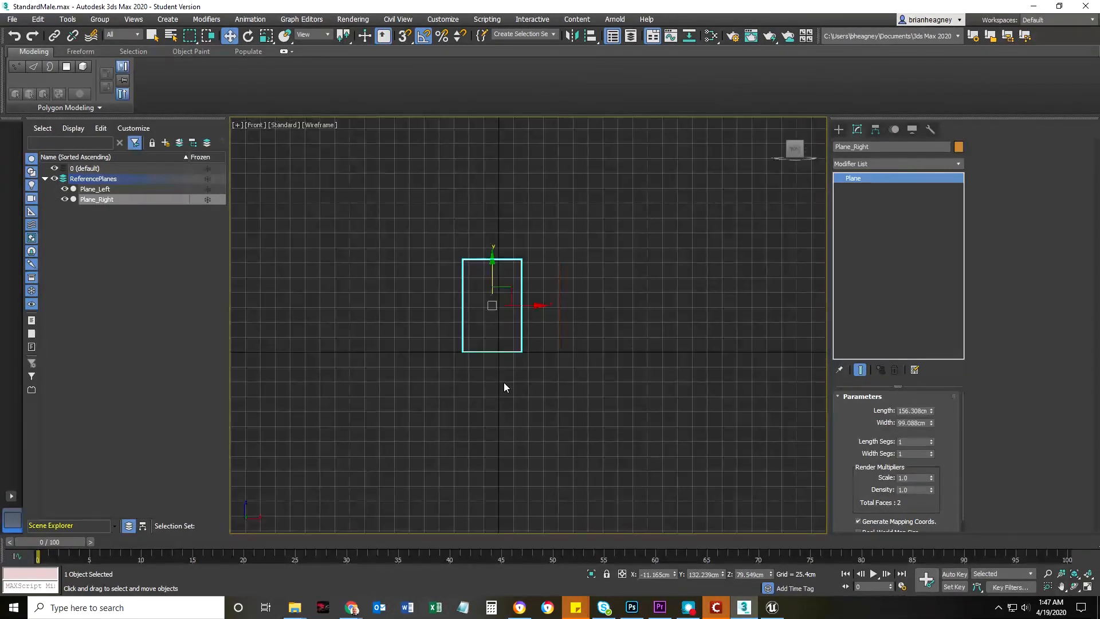
key("F3")
scroll(485, 350, "up", 5)
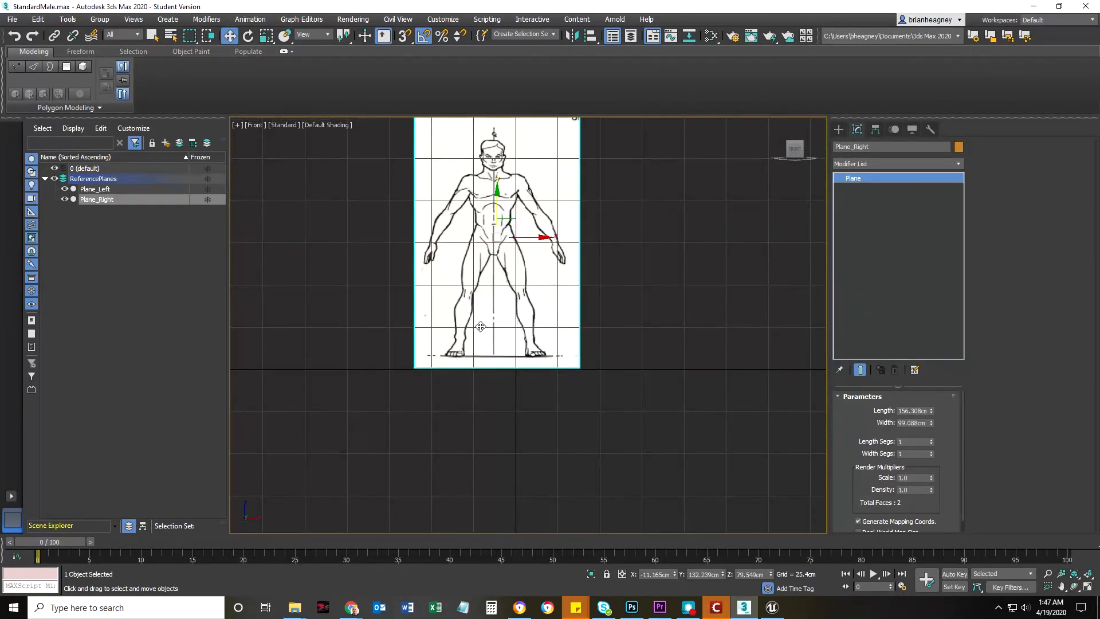
middle_click_drag(482, 326, 502, 401)
Check the display unit scale in Units Setup, keeping Metric in Centimeters
left_click(442, 19)
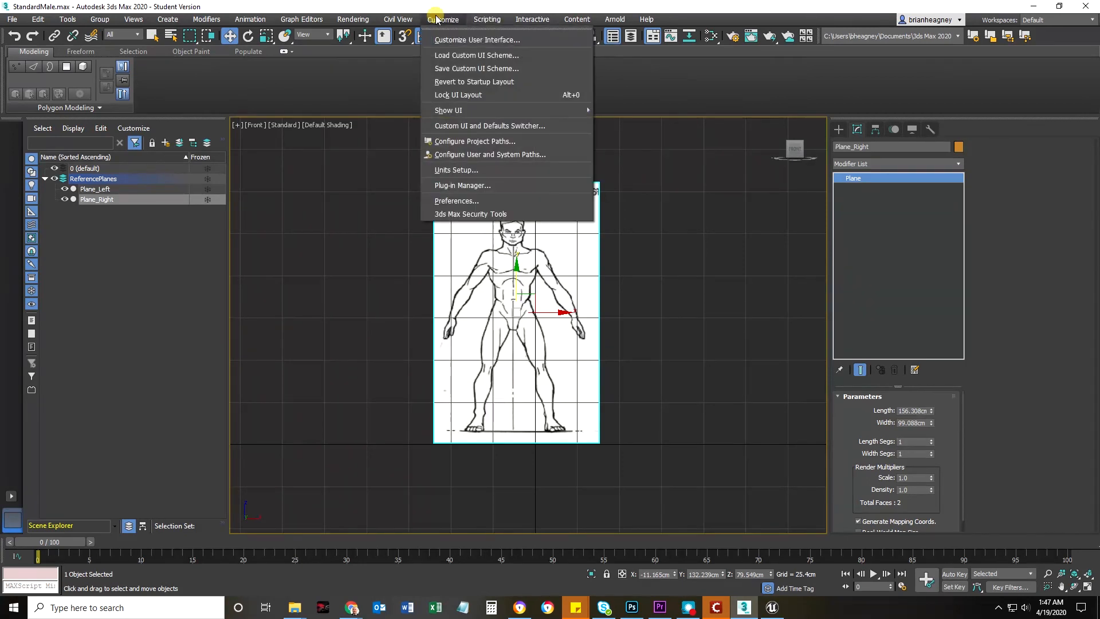
left_click(450, 170)
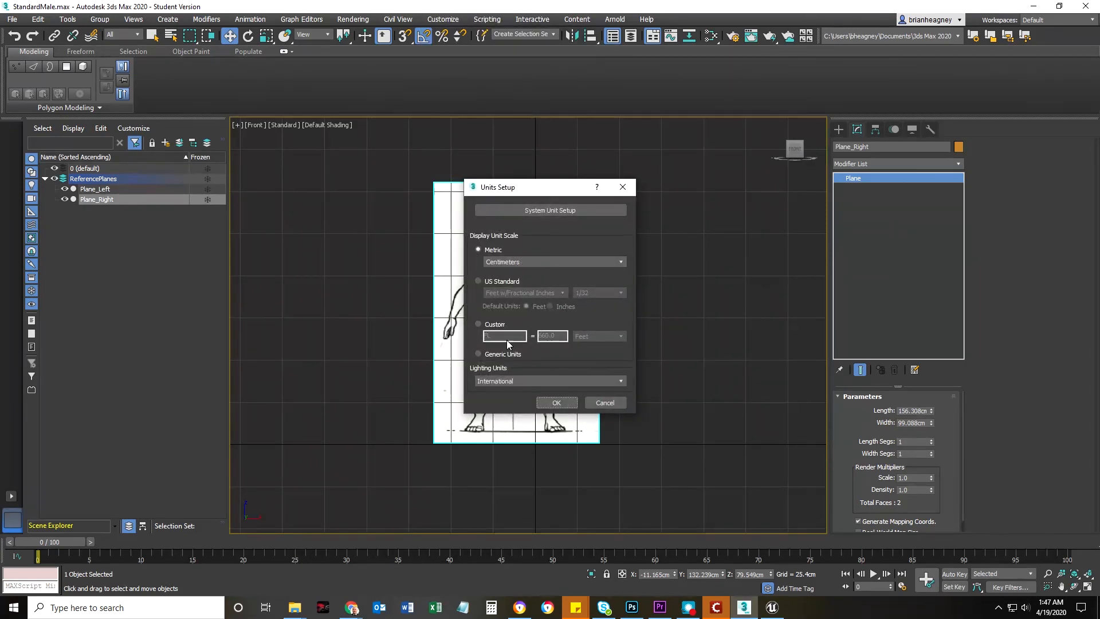
left_click(553, 403)
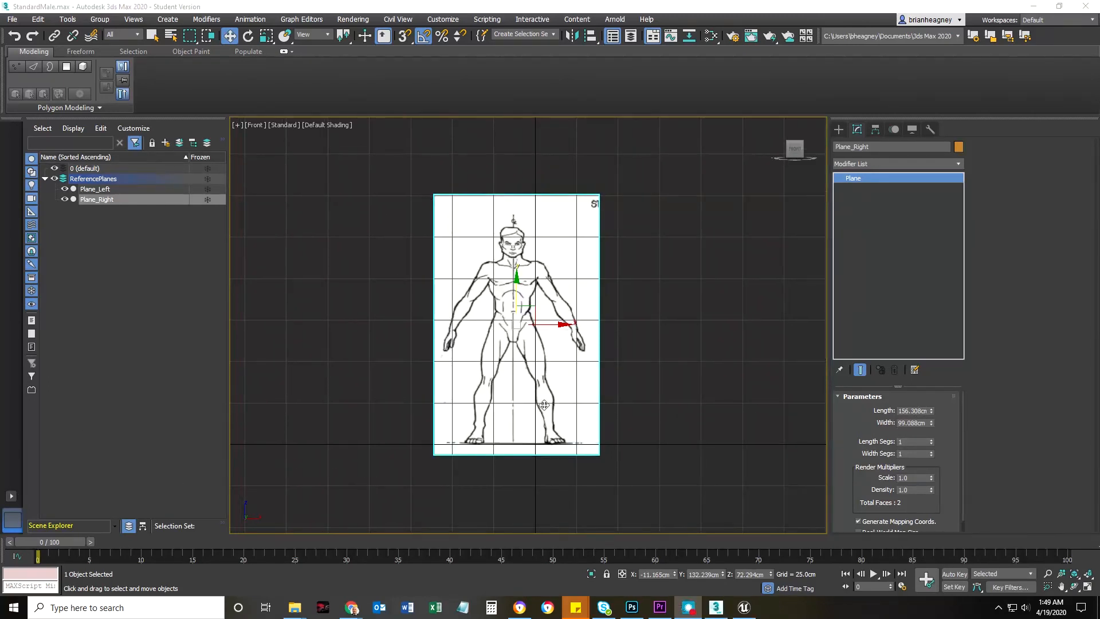
Lower Plane_Right to a Z position of about 71.96 cm, aligning the figure's feet with the ground line
mouse_move(525, 303)
left_mouse_down()
mouse_move(516, 265)
mouse_move(511, 291)
left_mouse_up()
left_click_drag(509, 296, 511, 294)
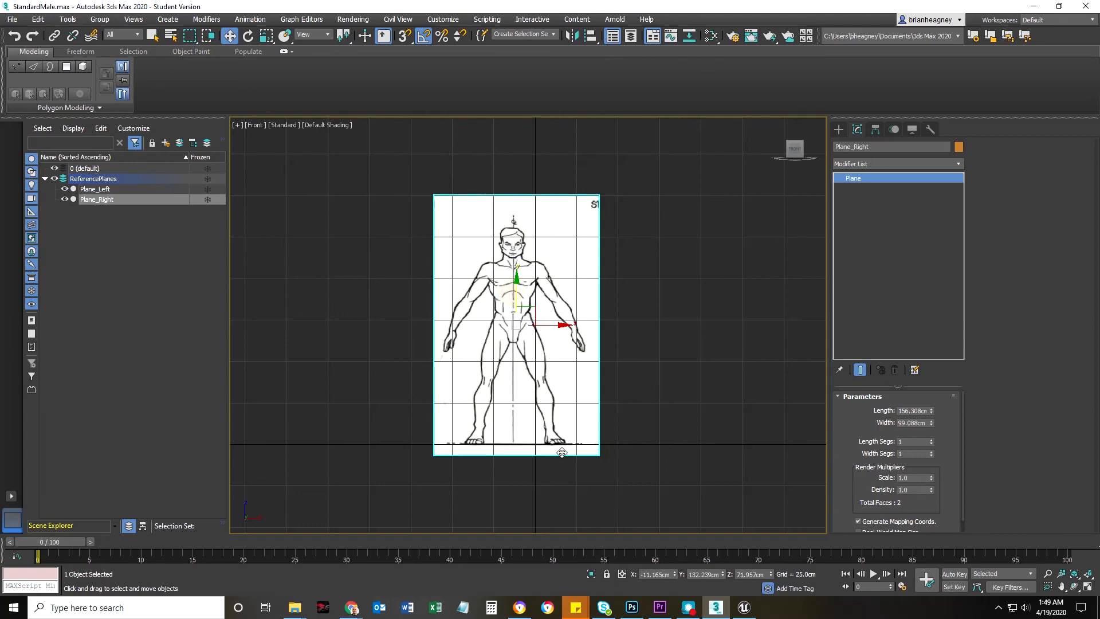
Set the home grid spacing to 180 cm in Grid and Snap Settings
right_click(422, 37)
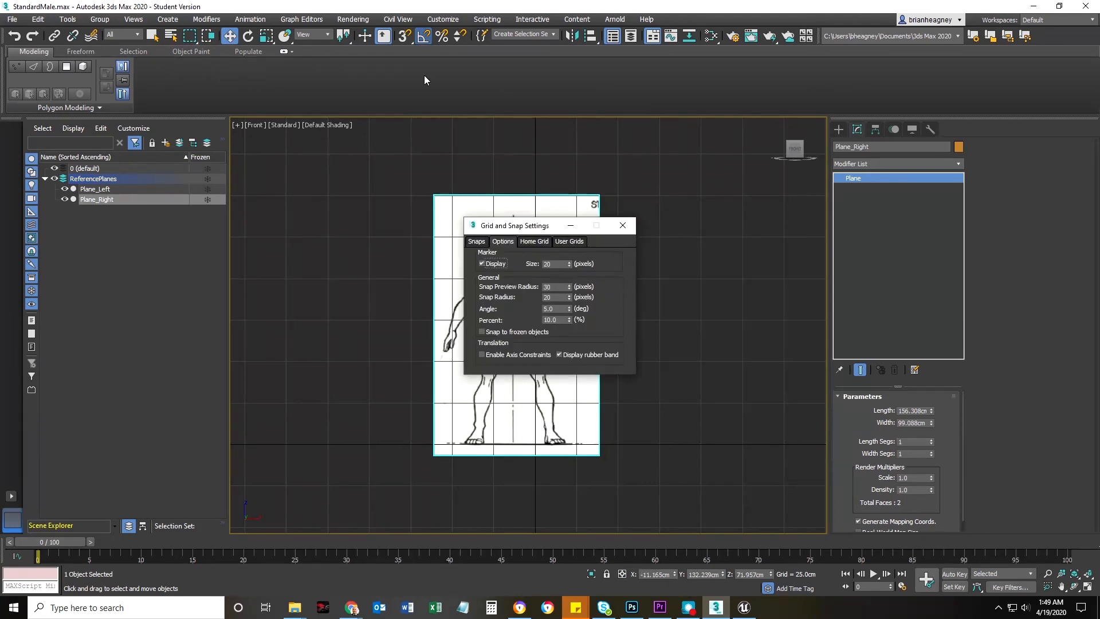
left_click(533, 241)
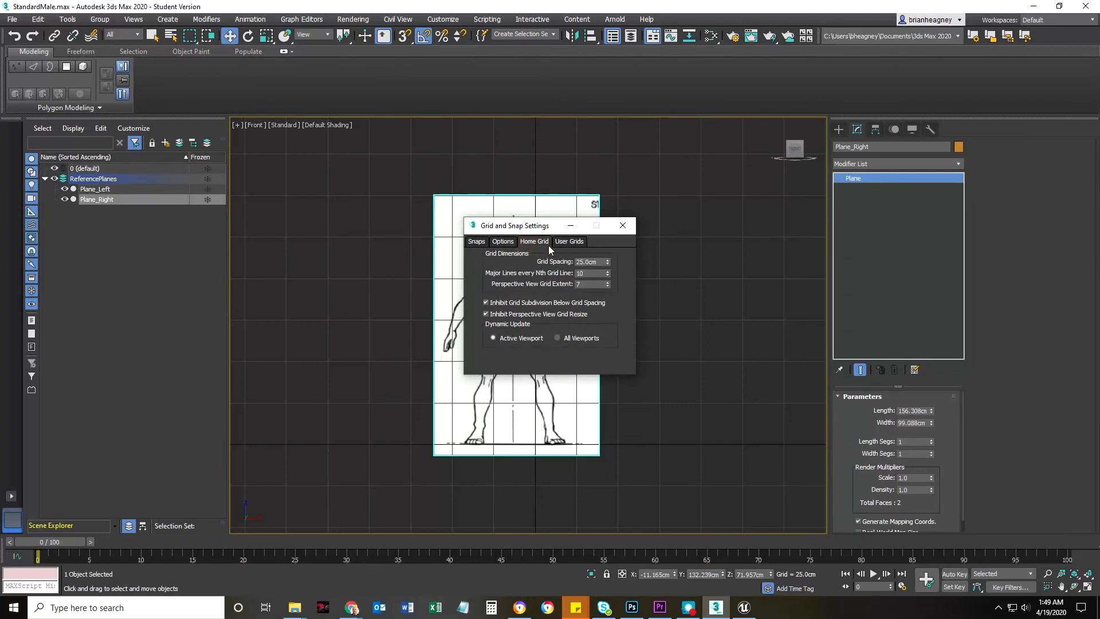
double_click(602, 264)
type("180")
left_click(622, 226)
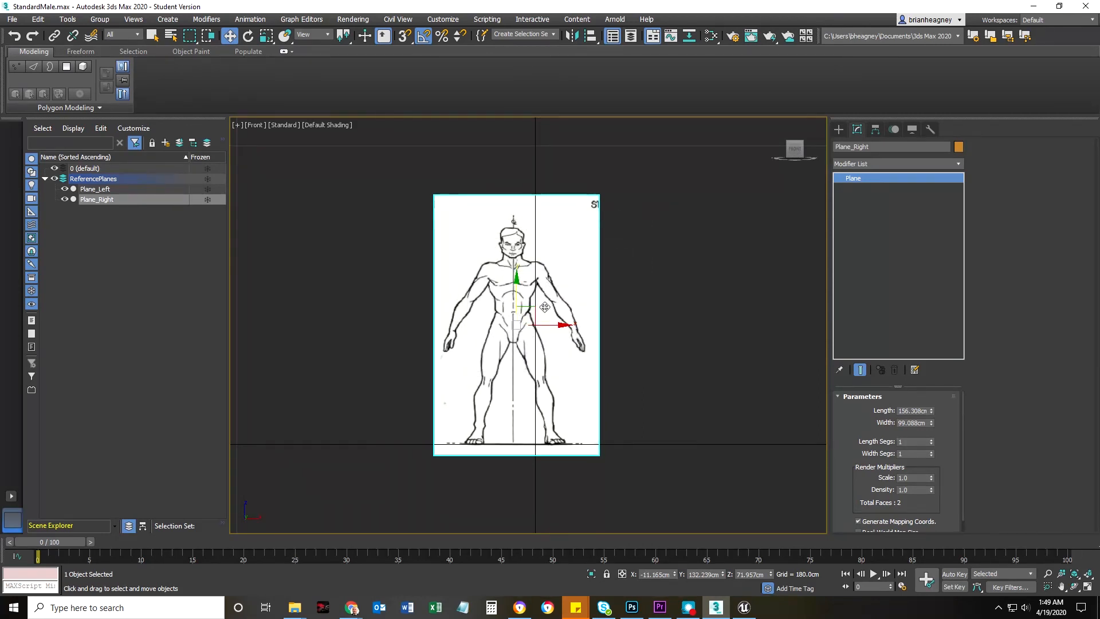
Resize Plane_Right to about 214.67 cm long and 124.85 cm wide, raising it to Z about 98.56 cm so the figure spans one grid square
left_click_drag(930, 411, 931, 398)
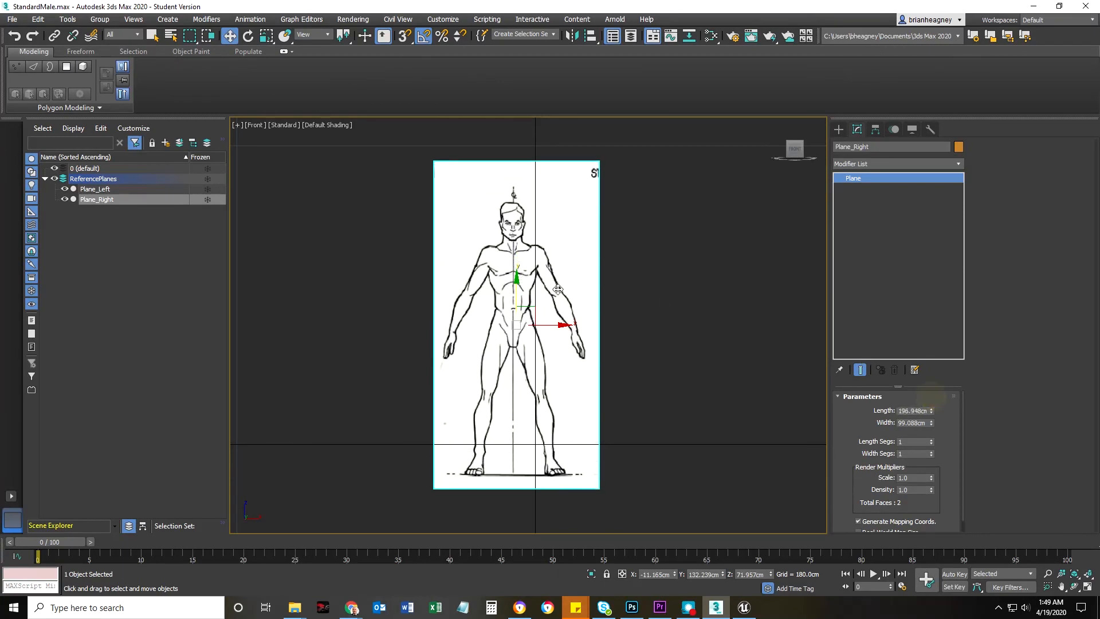
left_click_drag(516, 293, 517, 250)
left_click_drag(931, 411, 932, 405)
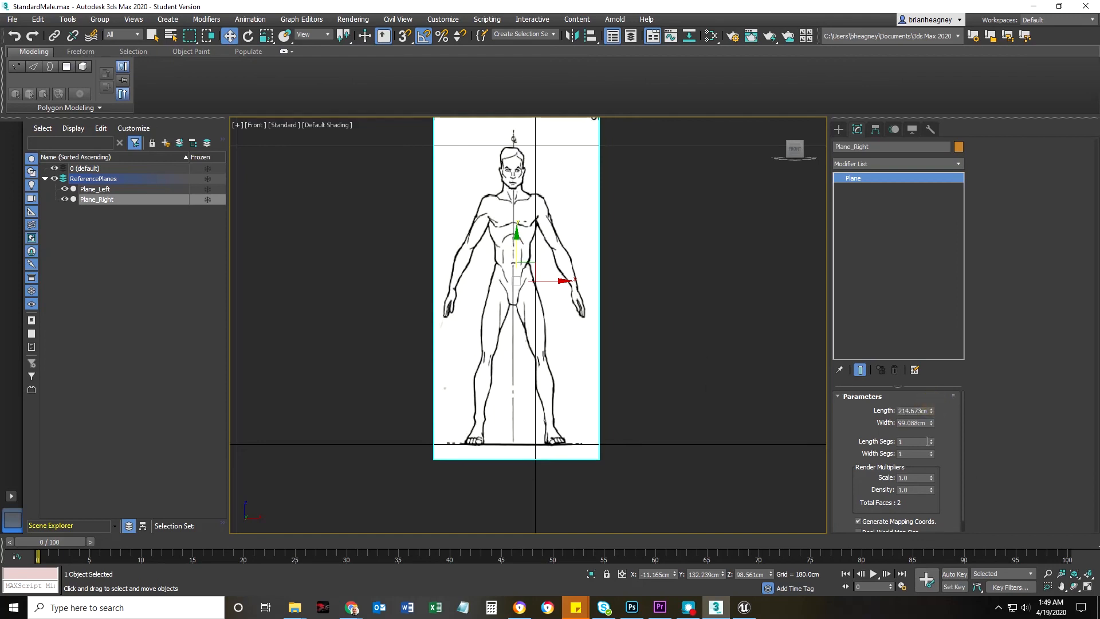
left_click_drag(931, 424, 933, 407)
scroll(663, 433, "down", 5)
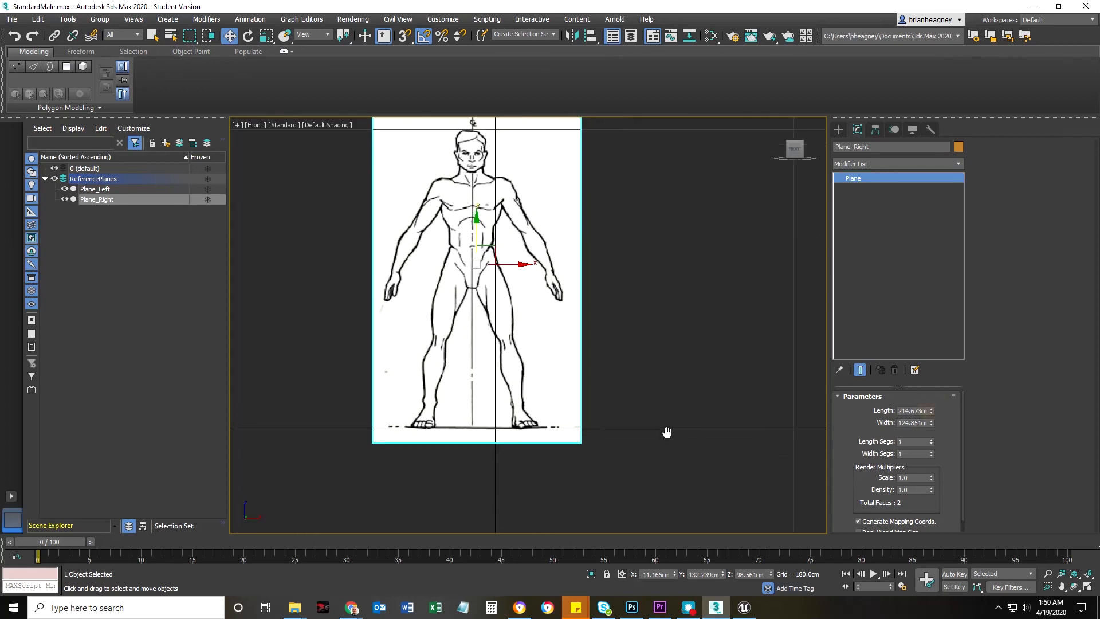
scroll(652, 443, "up", 1)
Copy Plane_Right's length of 214.673 cm to Plane_Left
middle_click_drag(659, 435, 665, 400)
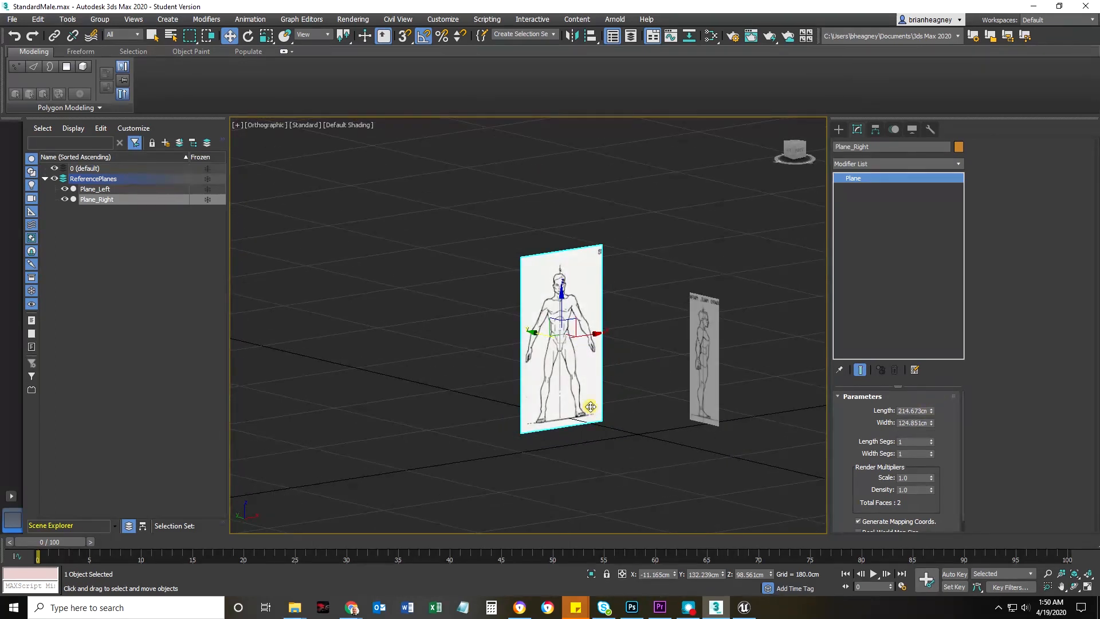
left_click(704, 355)
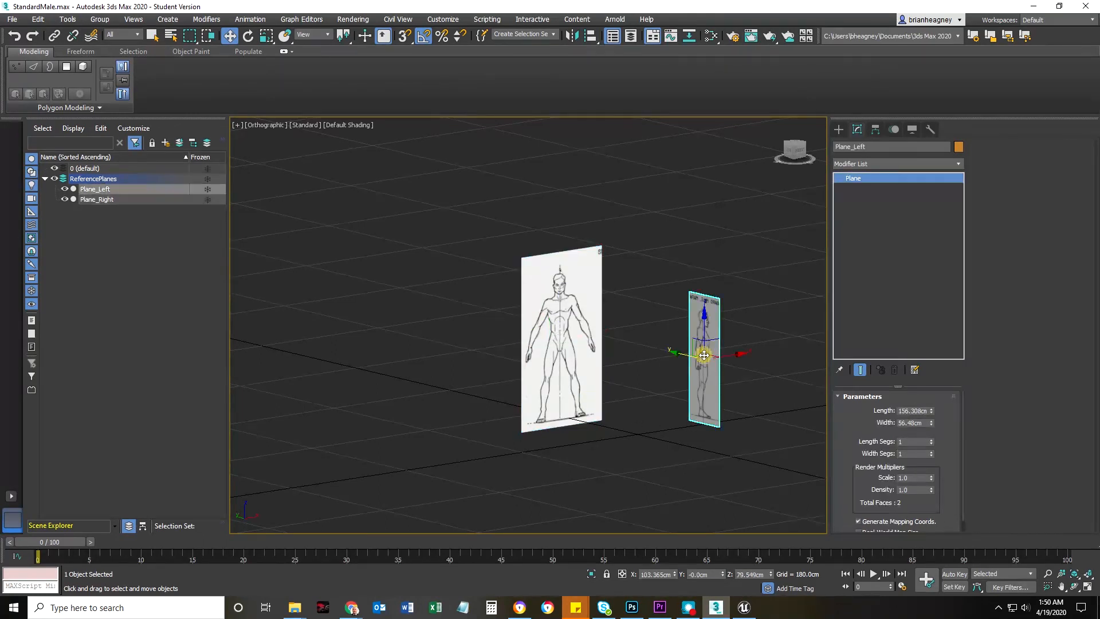
left_click(590, 356)
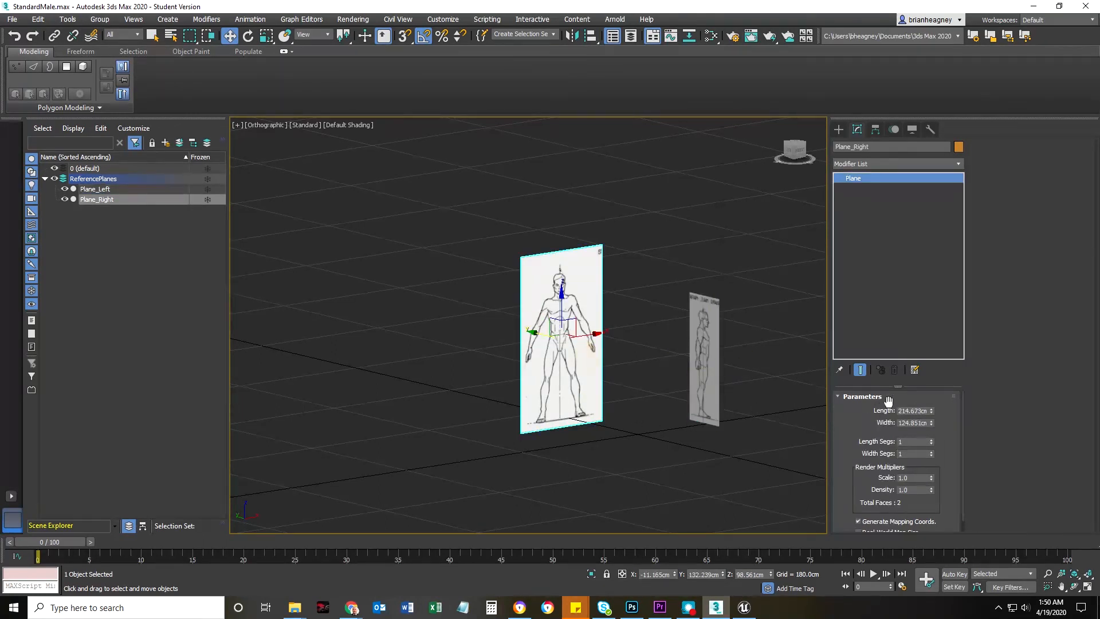
double_click(918, 410)
double_click(918, 410)
left_click(694, 373)
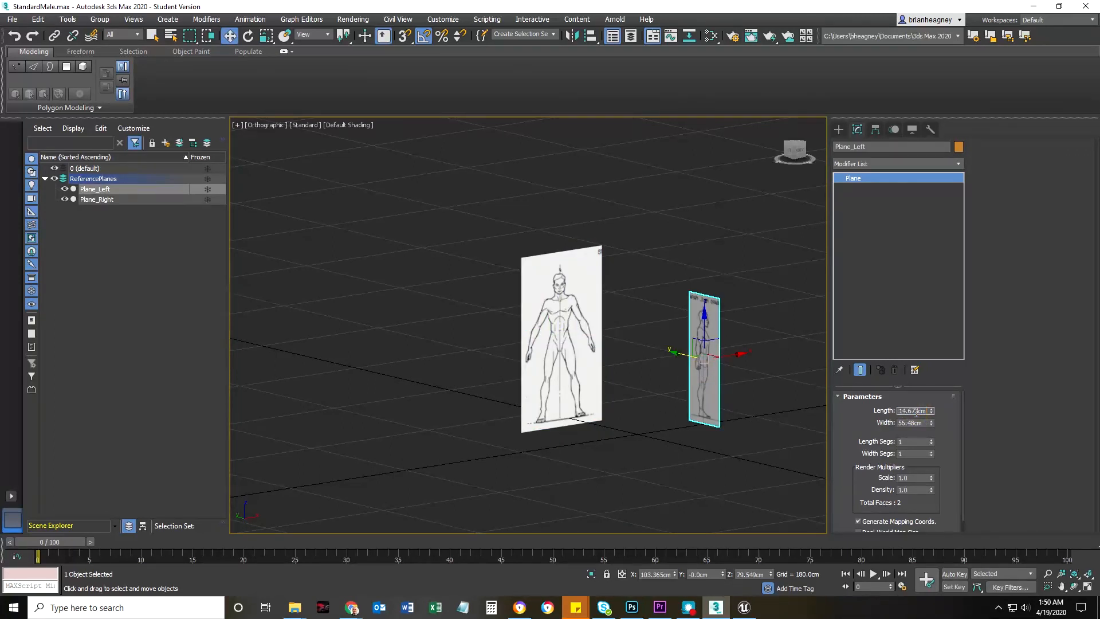
key("Return")
In the Left view, widen Plane_Left to about 75.12 cm to restore the side figure's proportions
key("l")
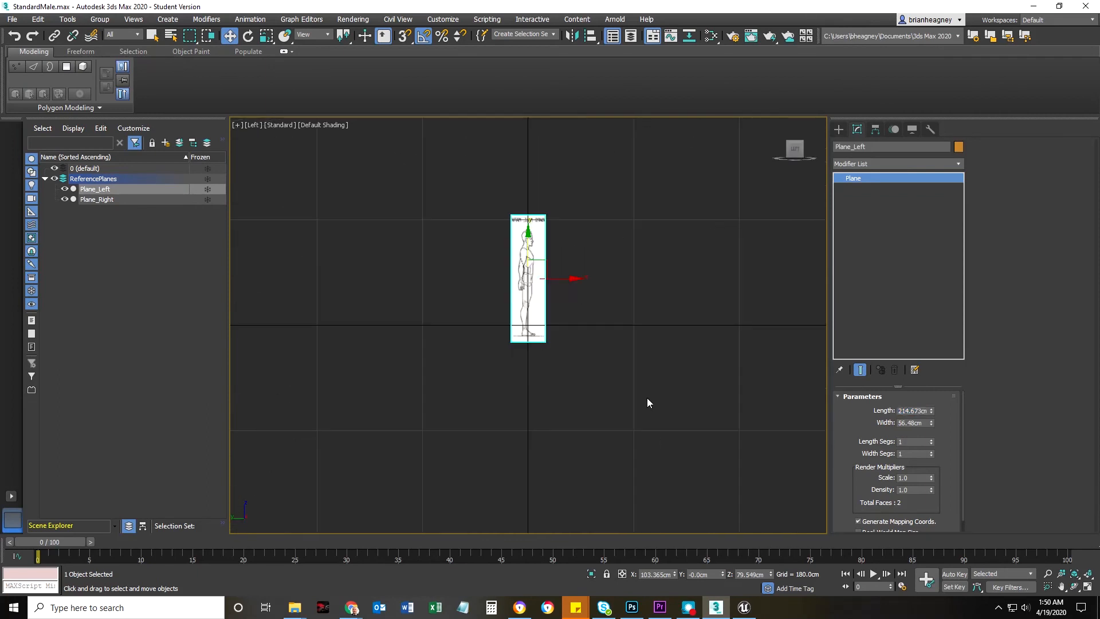
scroll(538, 284, "up", 5)
left_click_drag(930, 424, 930, 403)
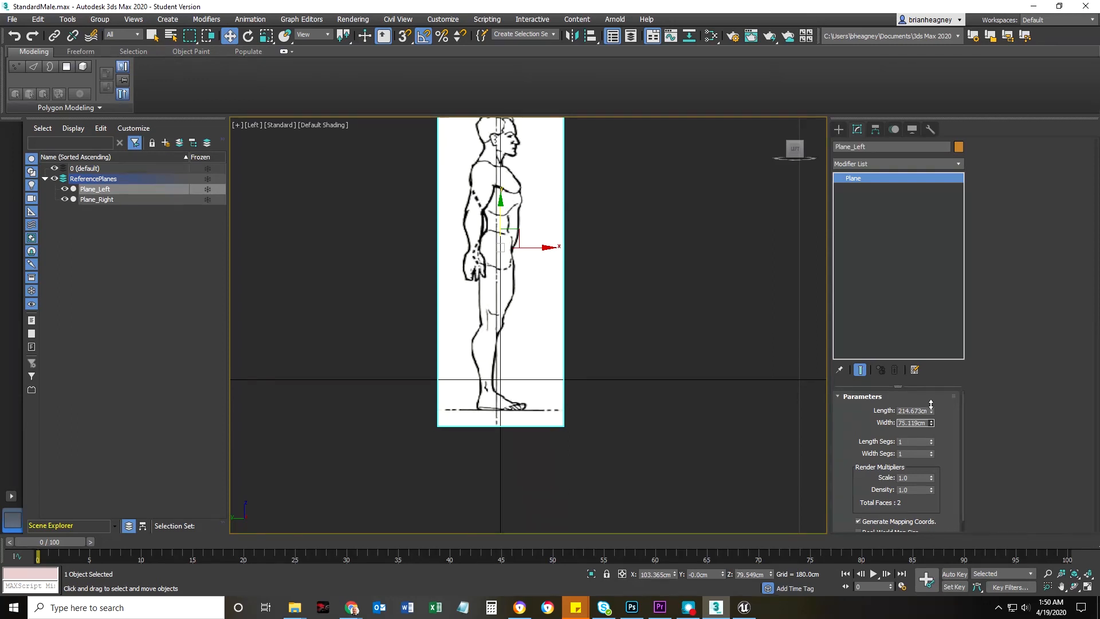
Copy Plane_Right's Z position of 98.561 cm to Plane_Left so both planes sit at the same height
scroll(651, 425, "down", 5)
middle_click_drag(677, 422, 619, 432, "alt")
left_click(488, 342)
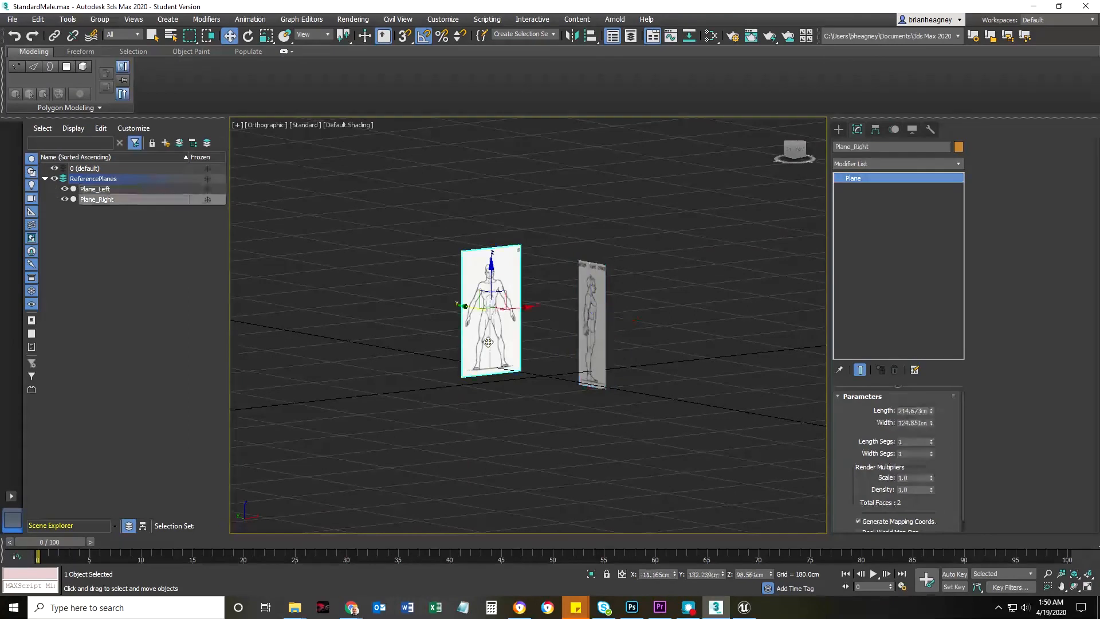
double_click(752, 573)
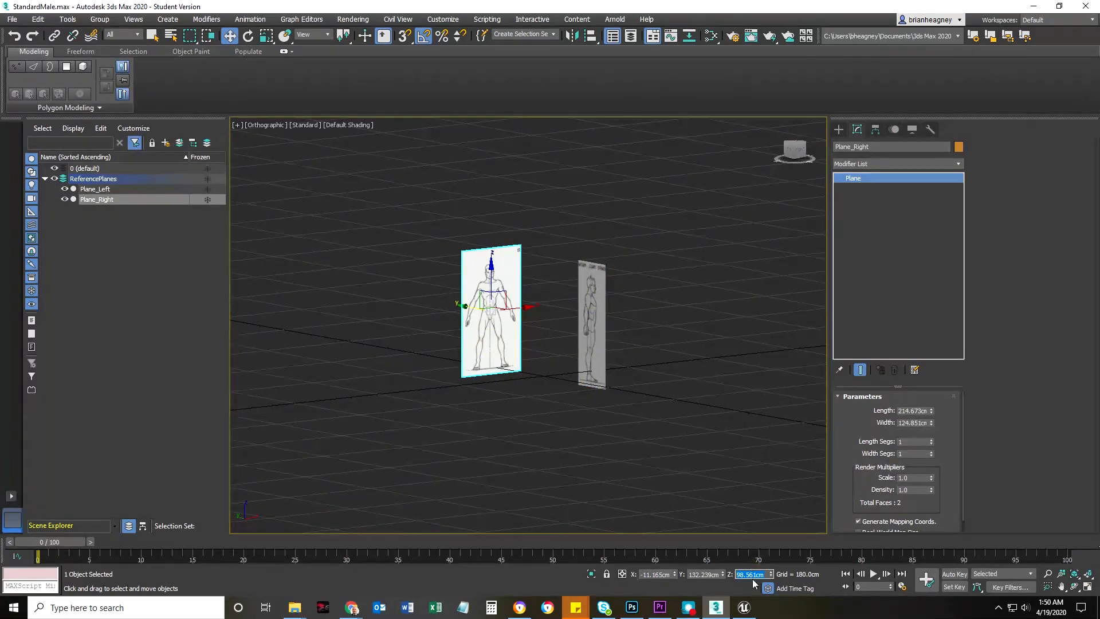
left_click(592, 327)
double_click(749, 574)
key("Return")
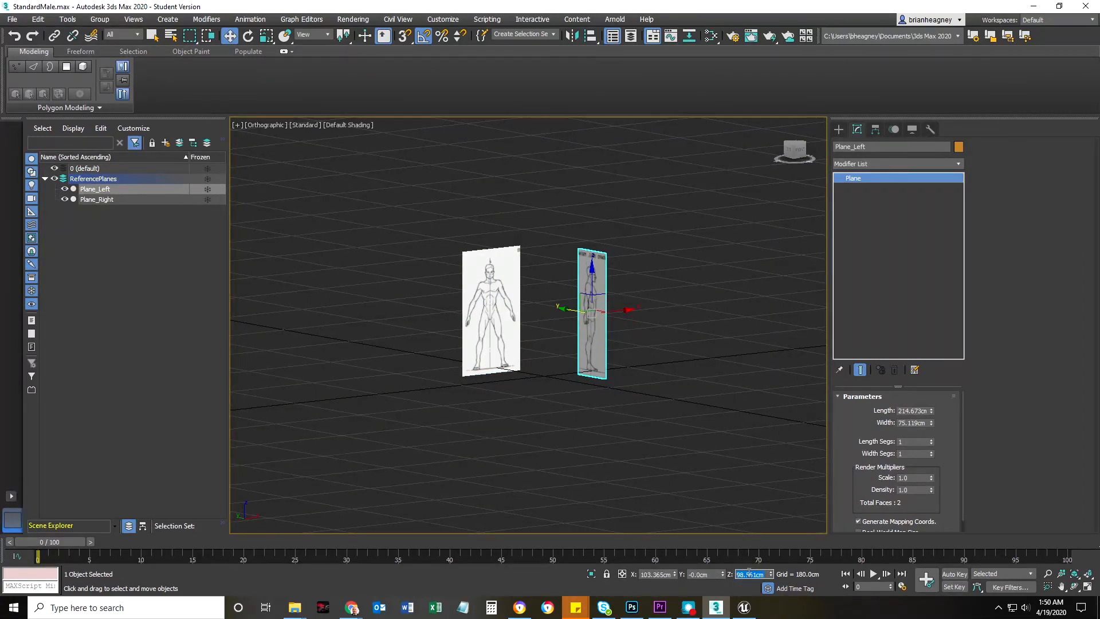
Deselect the planes, inspect them in Front and angled views, and freeze the ReferencePlanes layer
left_click(544, 507)
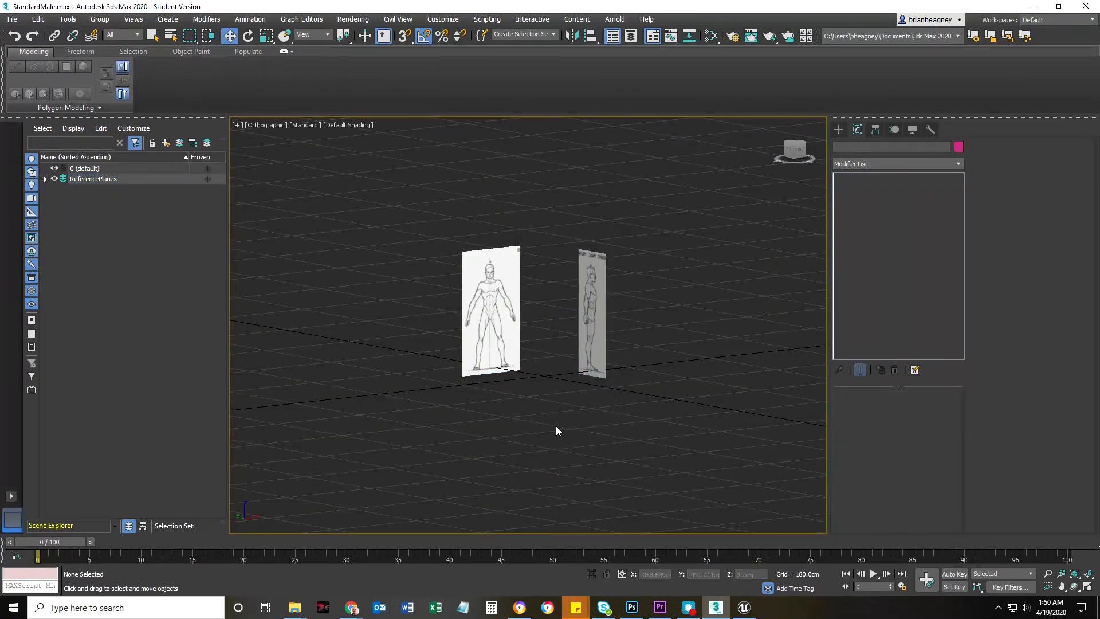
key("f")
scroll(487, 355, "up", 5)
scroll(412, 395, "down", 5)
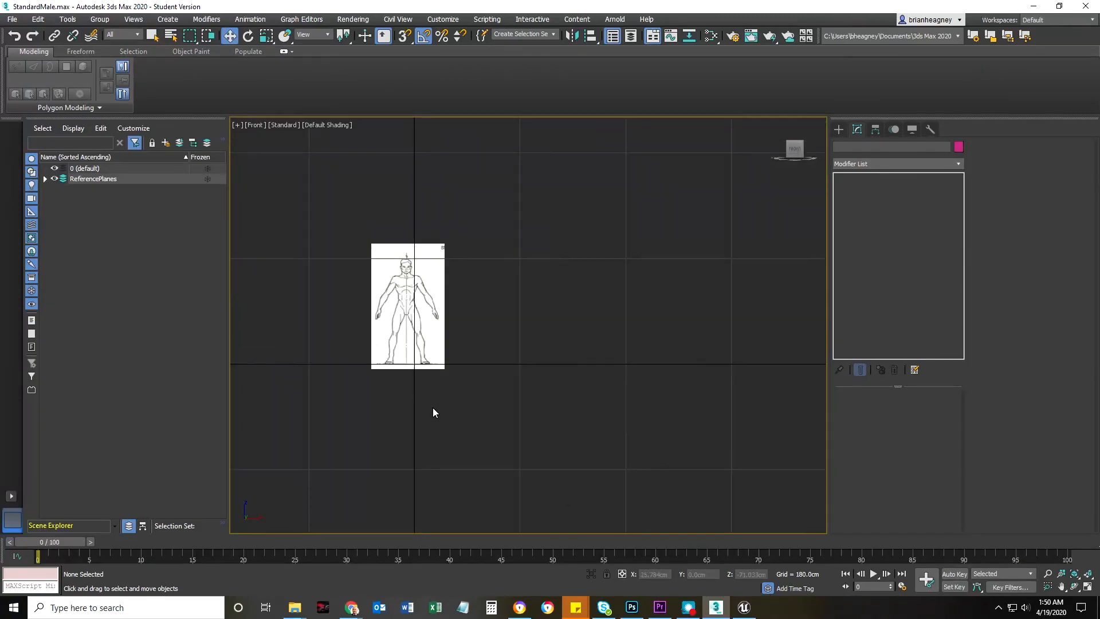
middle_click_drag(435, 414, 252, 313, "alt")
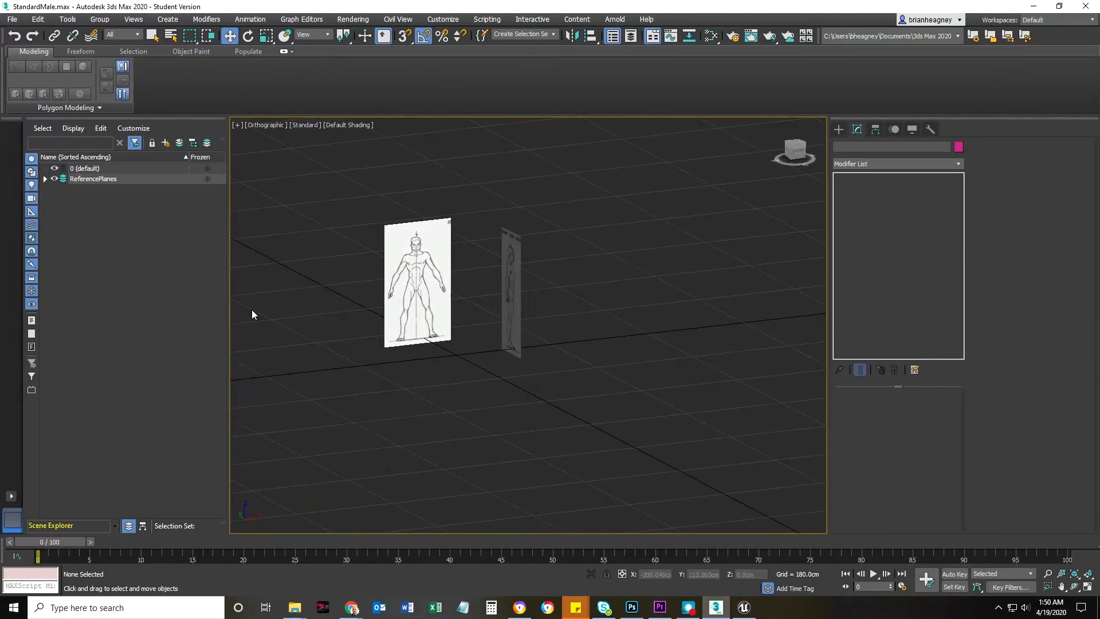
left_click(208, 178)
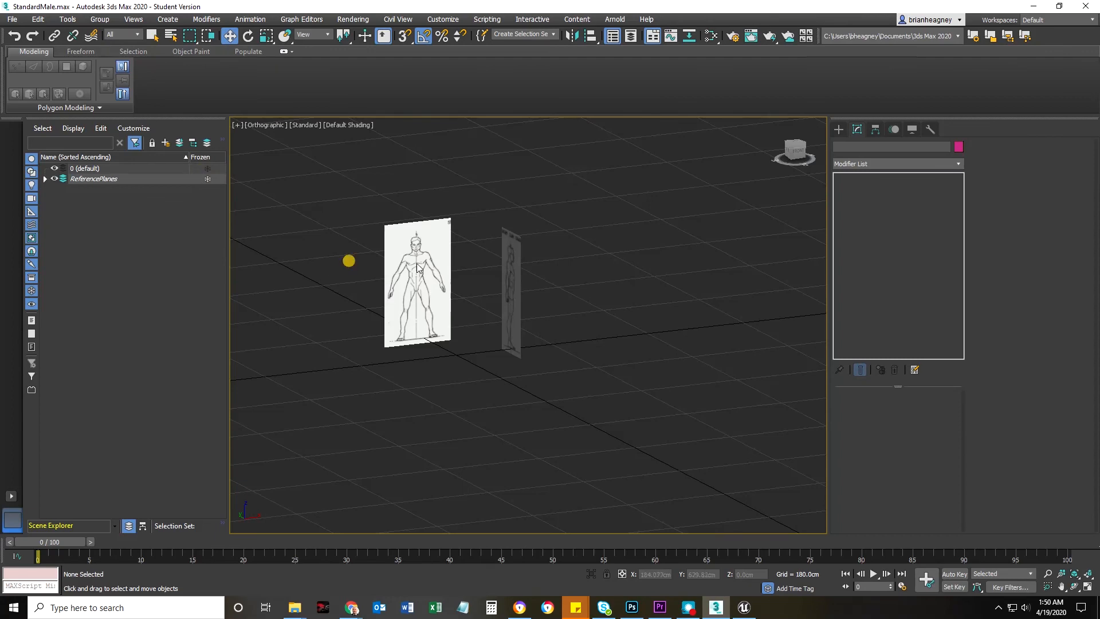